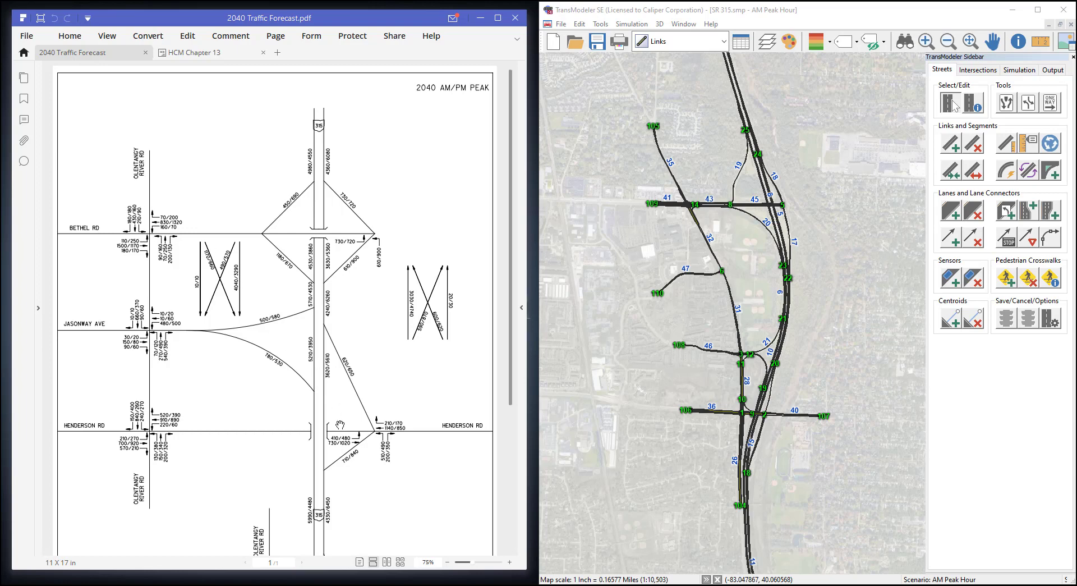
# Step: Start editing the turning movements at the intersection of Bethel Rd and Olentangy River Rd
pyautogui.scroll(-3, 343, 471)
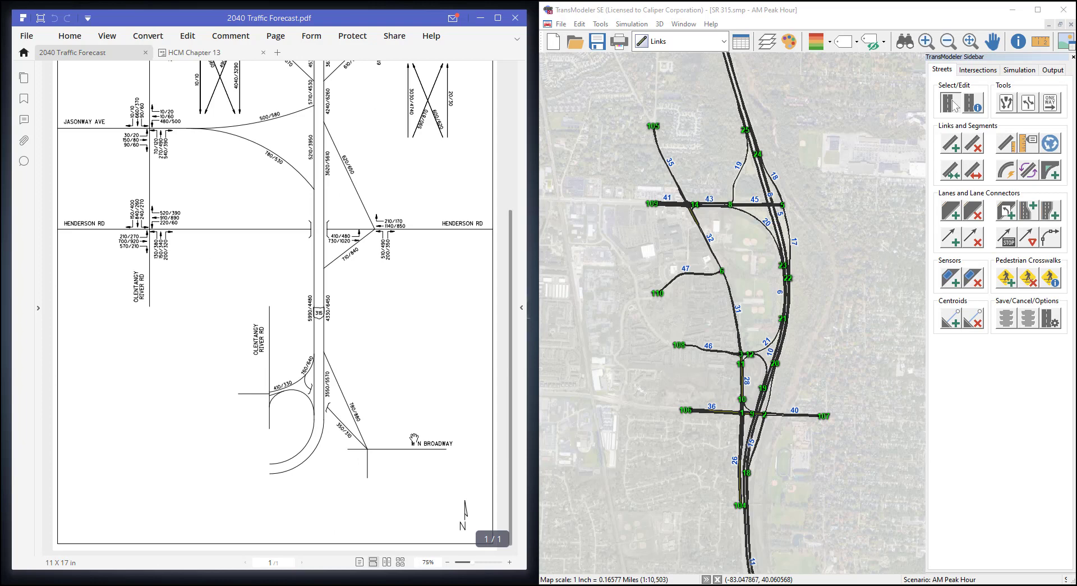
pyautogui.scroll(3, 414, 440)
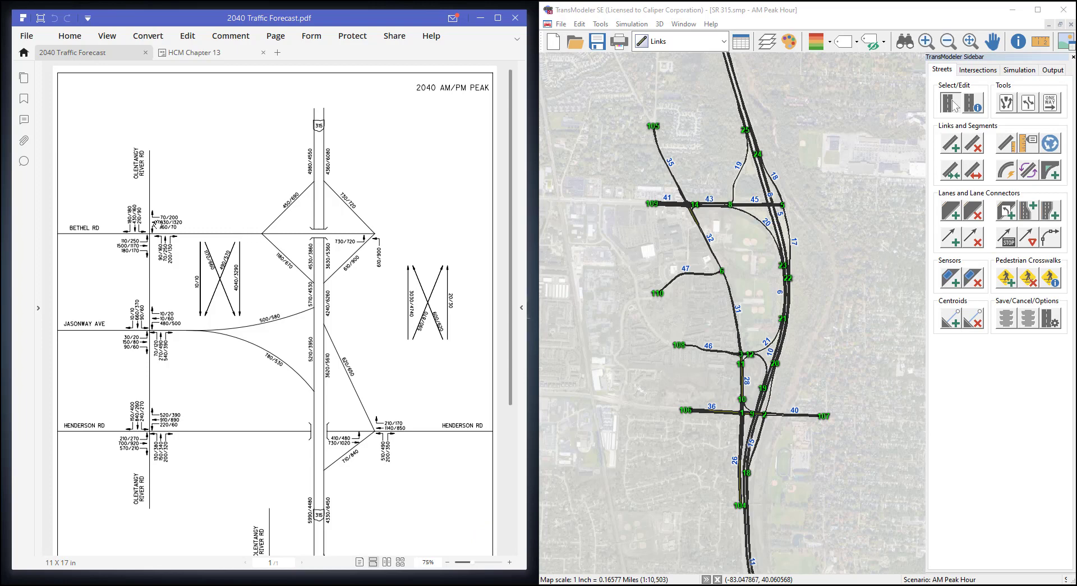
pyautogui.keyDown('ctrl'); pyautogui.scroll(5, 119, 233); pyautogui.keyUp('ctrl')
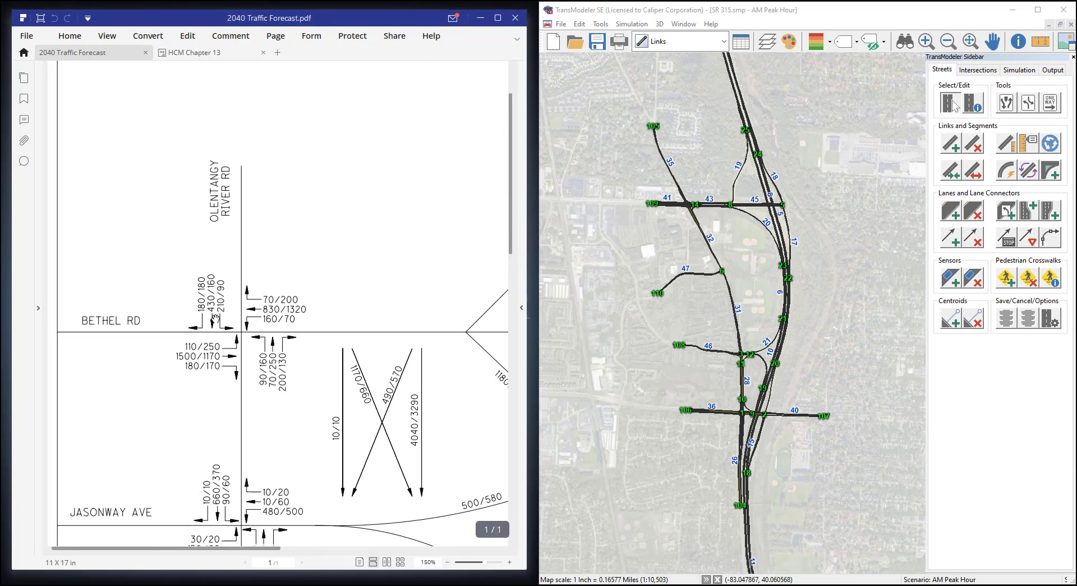
pyautogui.moveTo(696, 183)
pyautogui.mouseDown()
pyautogui.moveTo(739, 270)
pyautogui.moveTo(718, 306)
pyautogui.moveTo(725, 301)
pyautogui.mouseUp()
pyautogui.click(926, 41)
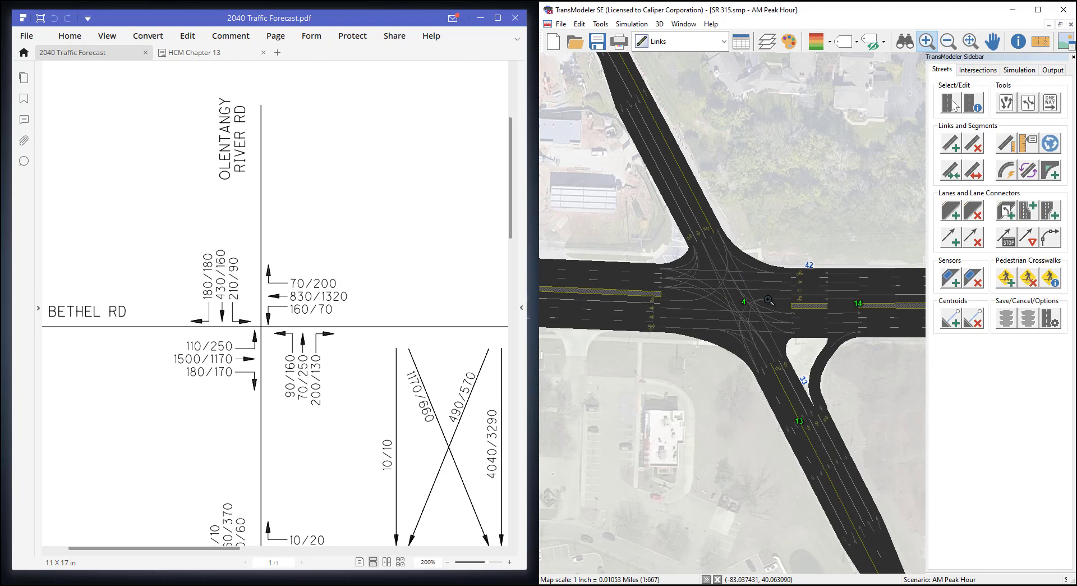
pyautogui.click(971, 70)
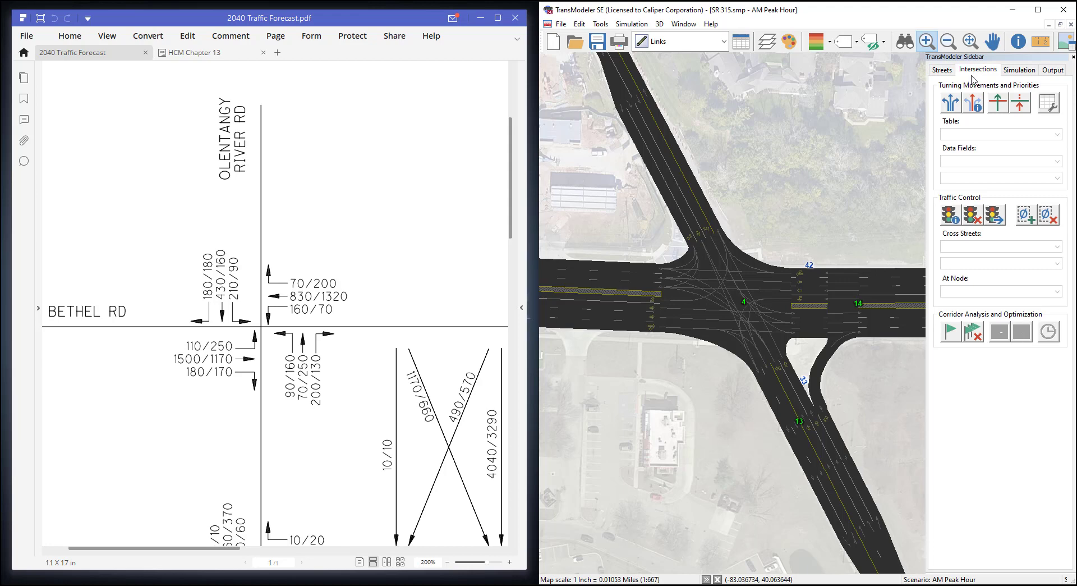
pyautogui.click(973, 106)
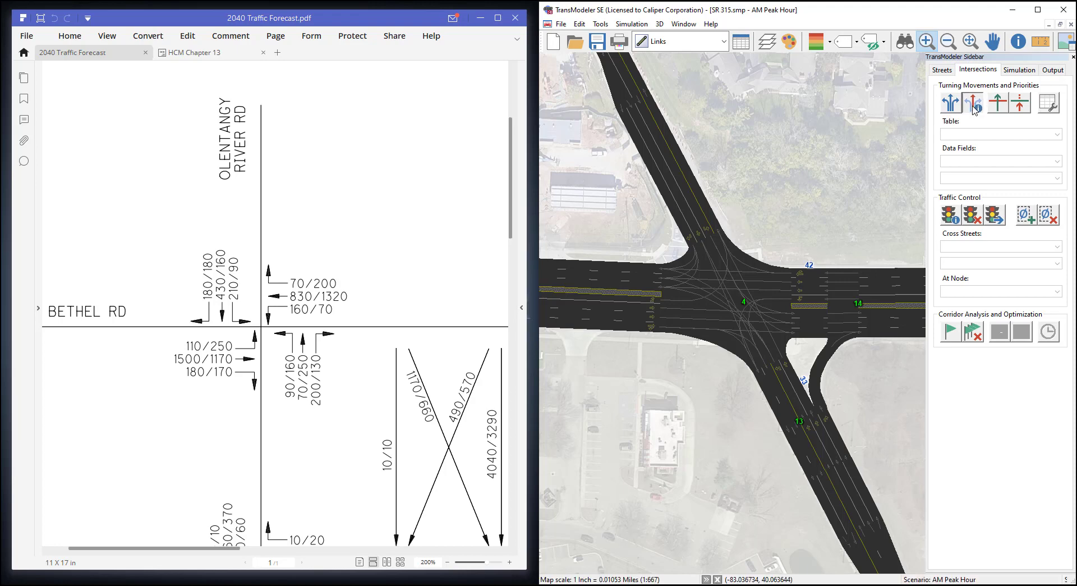
pyautogui.click(738, 307)
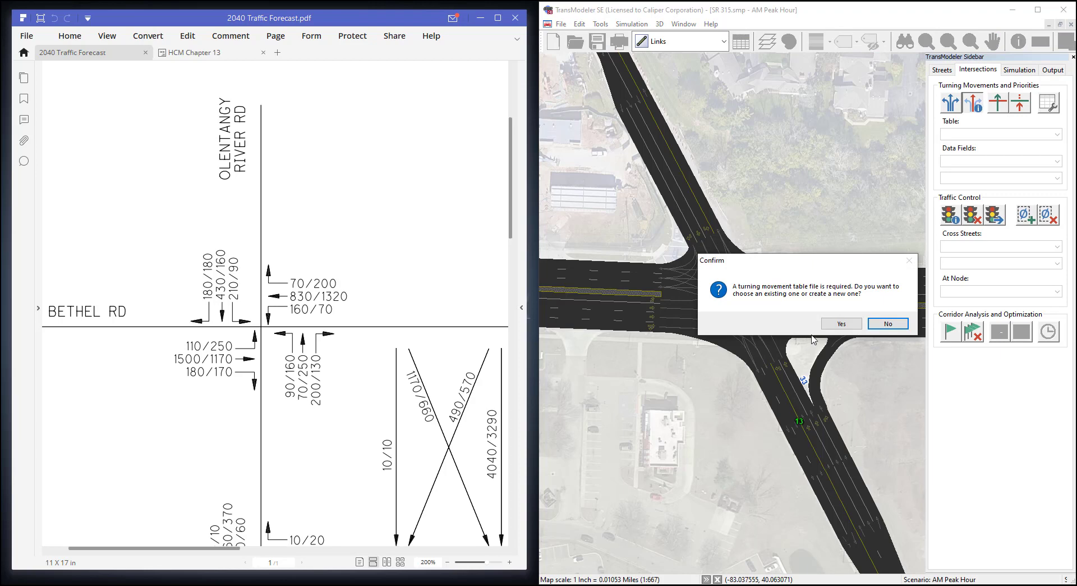
# Step: Create a turning movement table file named Peak Hour Volumes in the Inputs folder and use it to define the simulated turning volumes
pyautogui.click(836, 324)
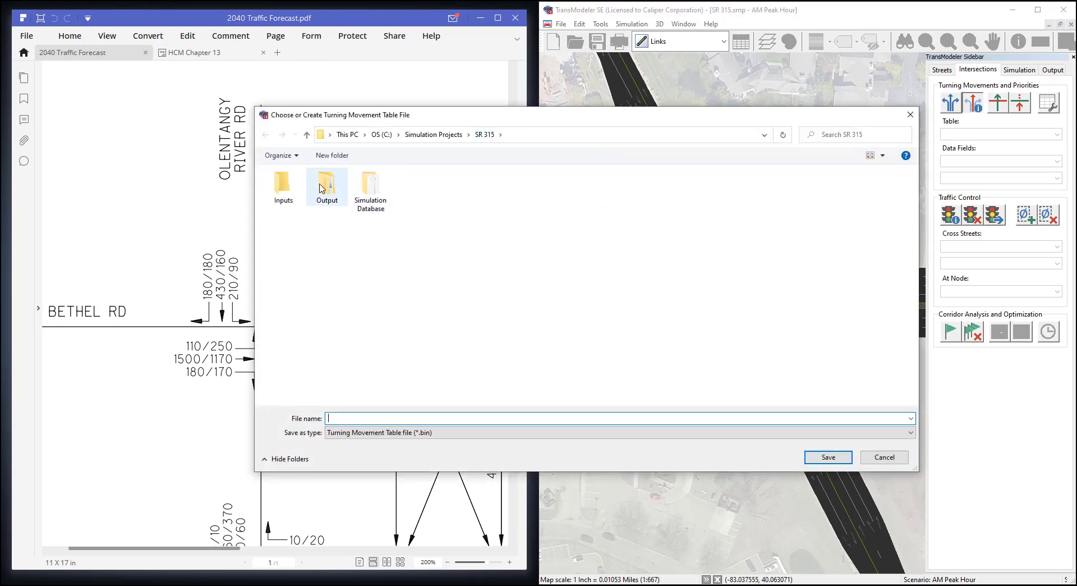
pyautogui.doubleClick(283, 186)
pyautogui.click(415, 418)
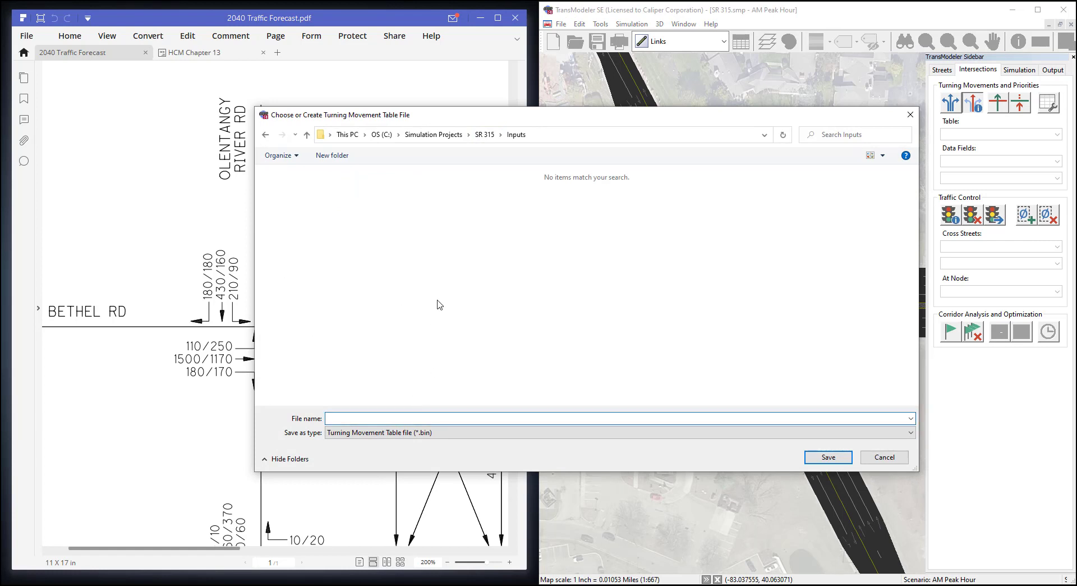
pyautogui.write('Peak Hour Volumes')
pyautogui.click(826, 459)
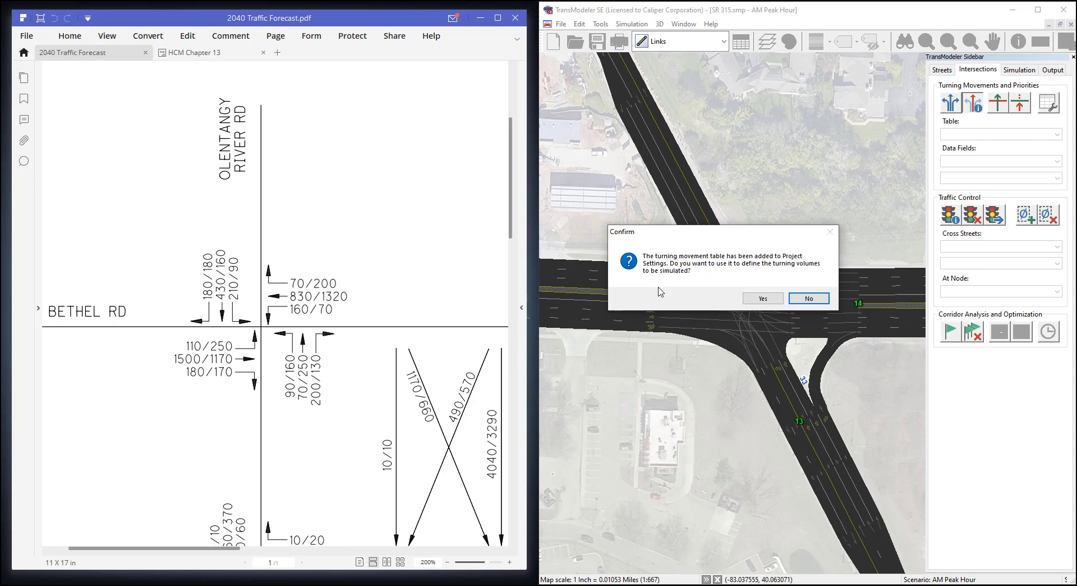
pyautogui.click(758, 299)
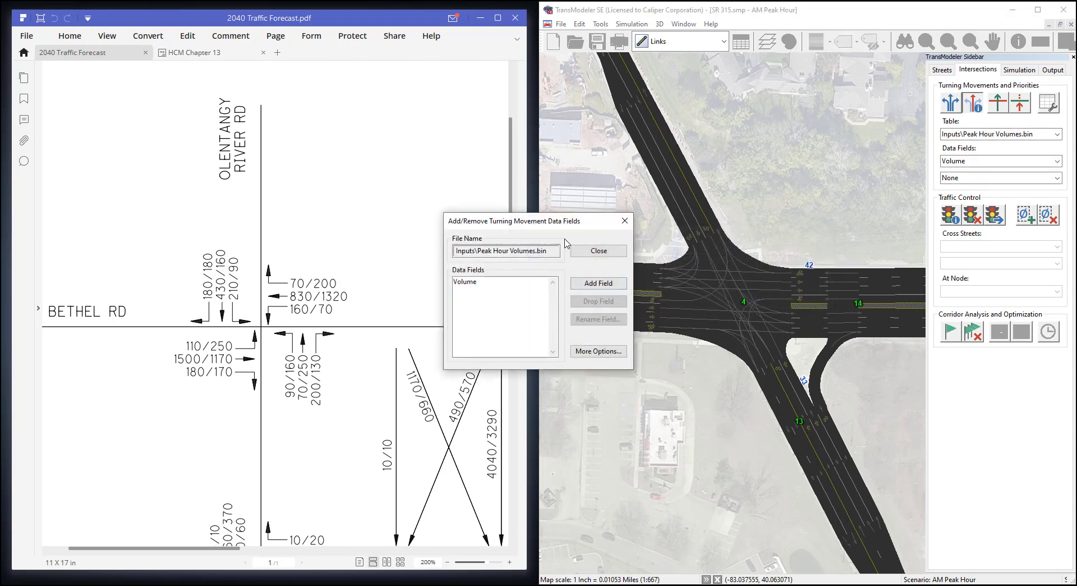
# Step: Keep Volume as the data field of the Peak Hour Volumes table and finish the field setup
pyautogui.moveTo(566, 221); pyautogui.dragTo(726, 188)
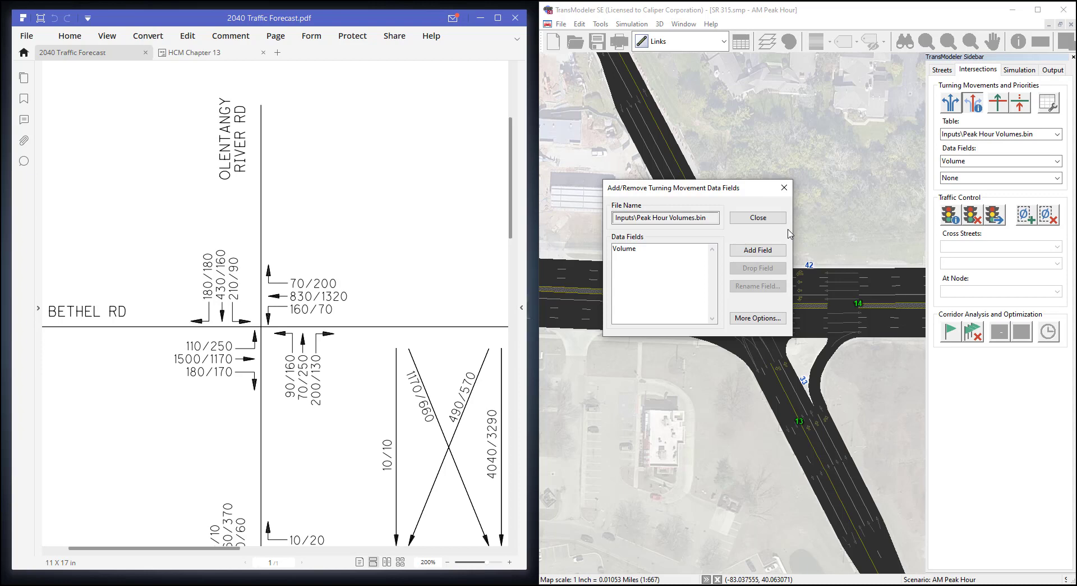
pyautogui.click(691, 251)
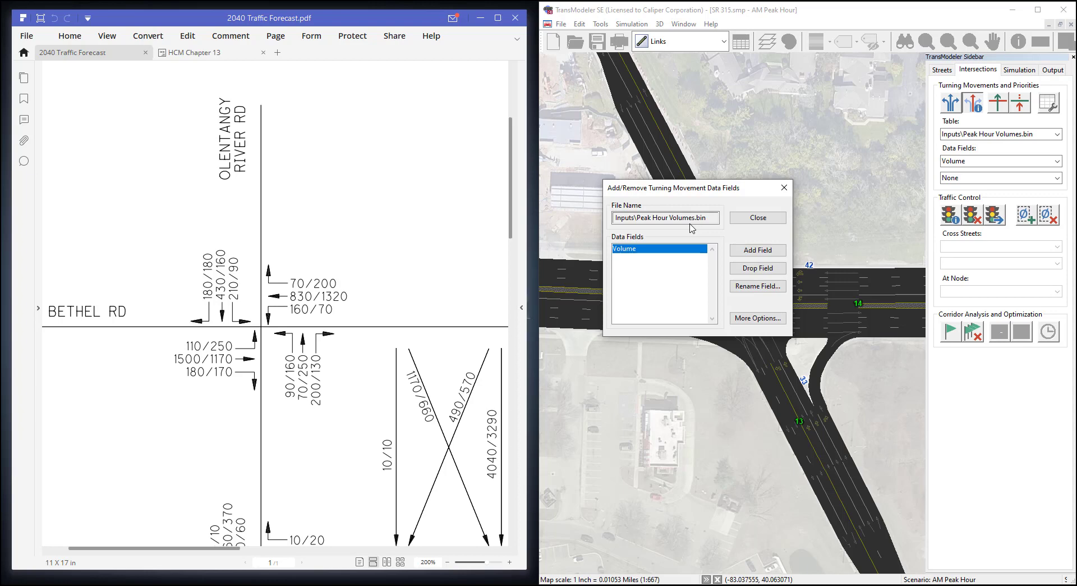
pyautogui.click(748, 224)
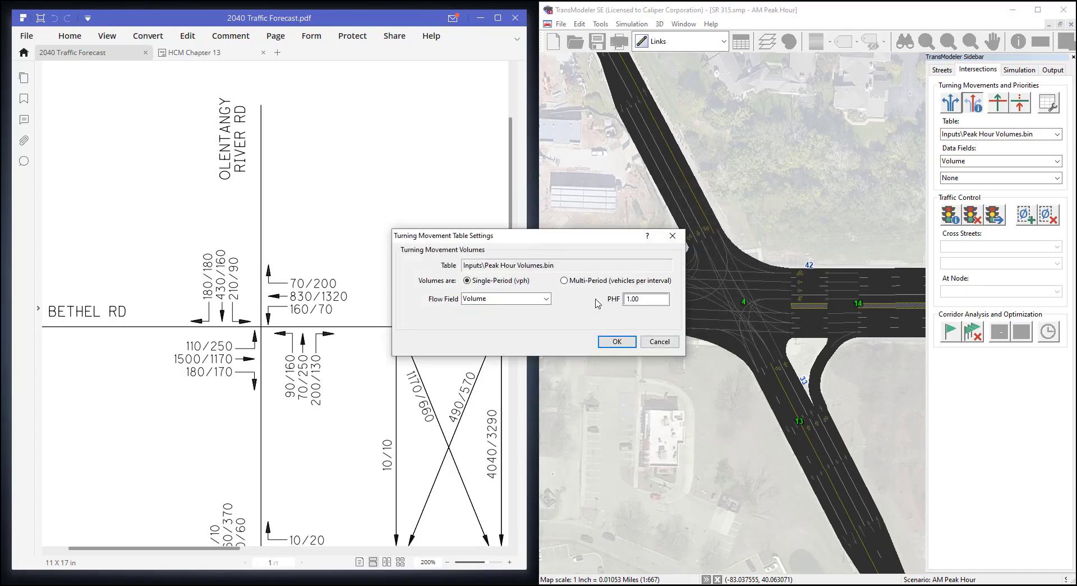
# Step: Try multi-period volumes with a 15-minute interval in the table settings, and return to single-period volumes
pyautogui.moveTo(539, 239); pyautogui.dragTo(720, 231)
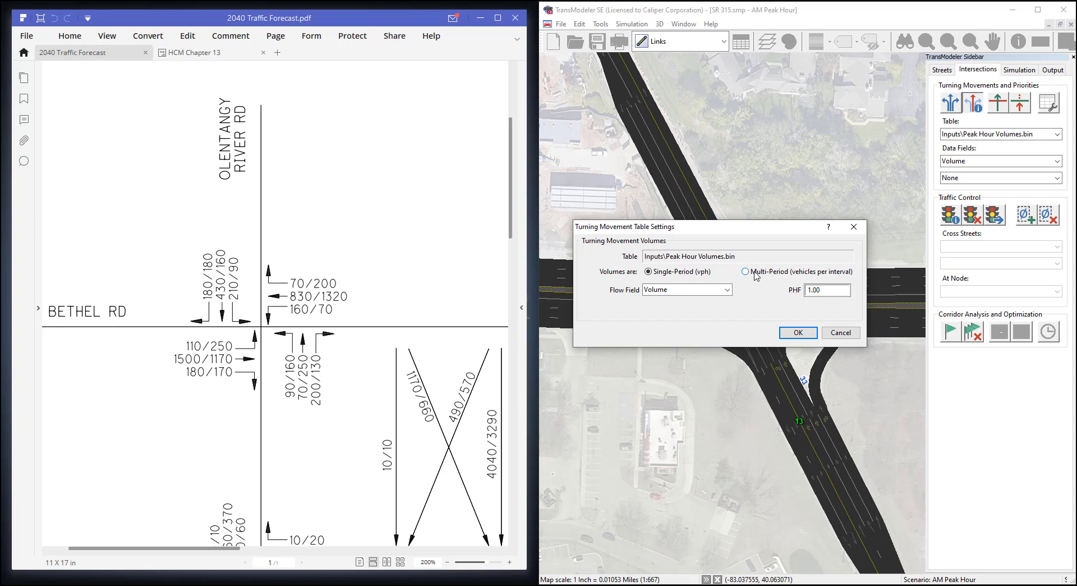
pyautogui.click(674, 275)
pyautogui.click(765, 273)
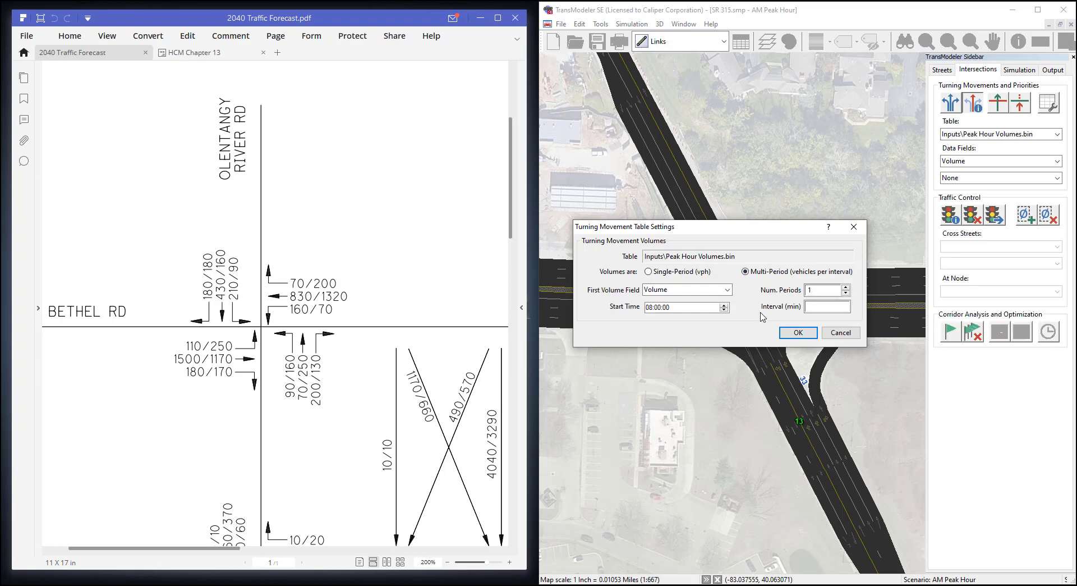
pyautogui.click(809, 308)
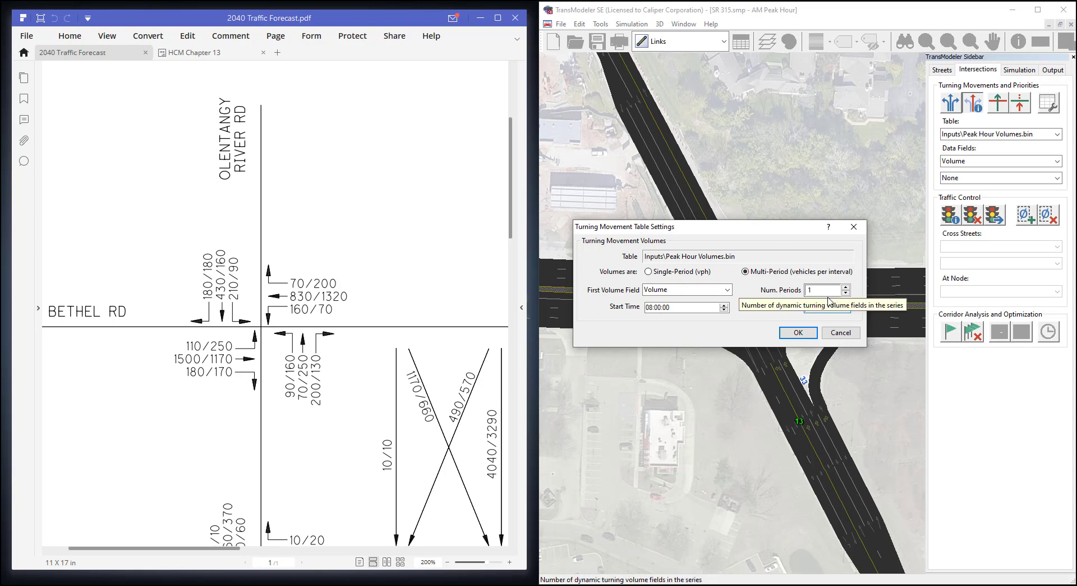
pyautogui.write('15')
pyautogui.click(822, 291)
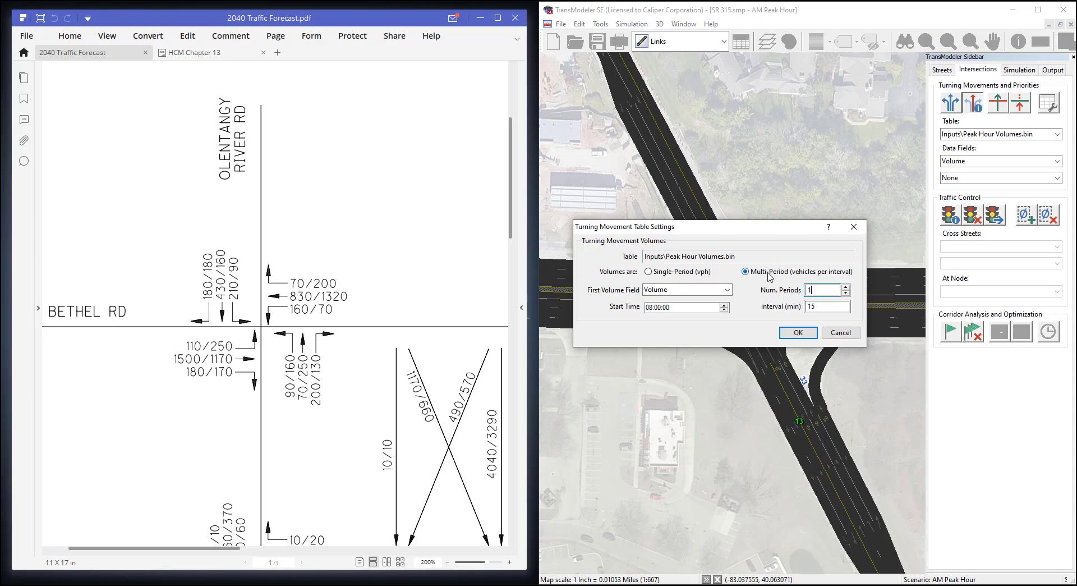
pyautogui.click(678, 274)
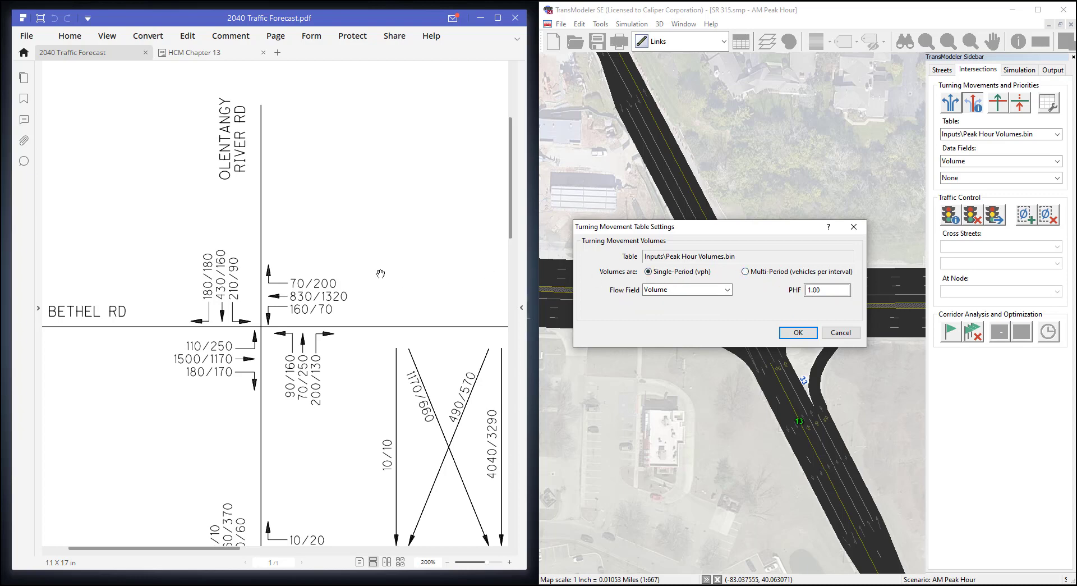
# Step: Try multi-period volumes with a 60-minute interval in the turning movement table settings
pyautogui.moveTo(391, 261); pyautogui.dragTo(417, 266)
pyautogui.scroll(-1, 417, 267)
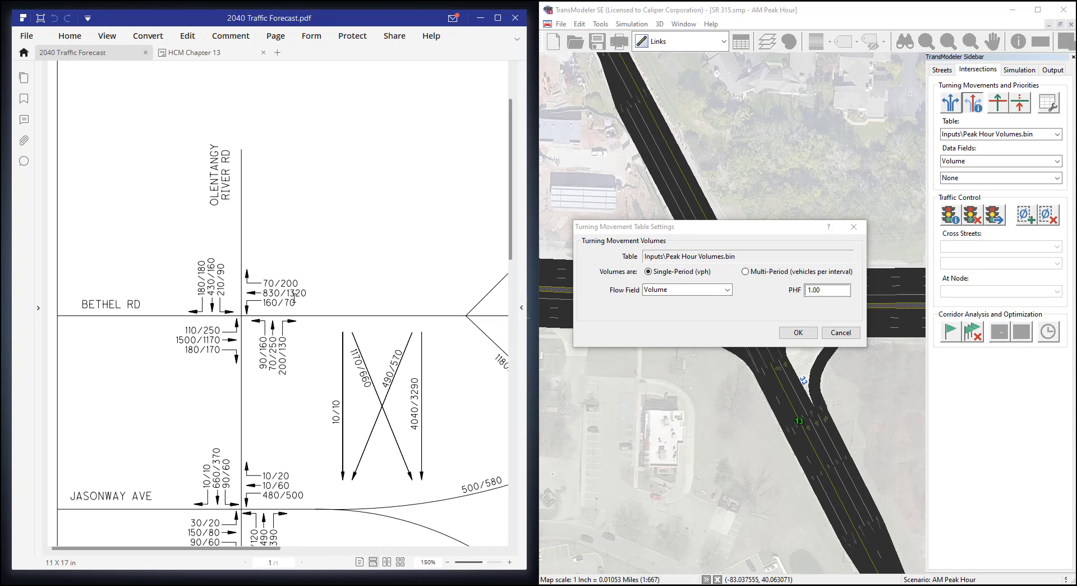
pyautogui.click(775, 273)
pyautogui.click(827, 306)
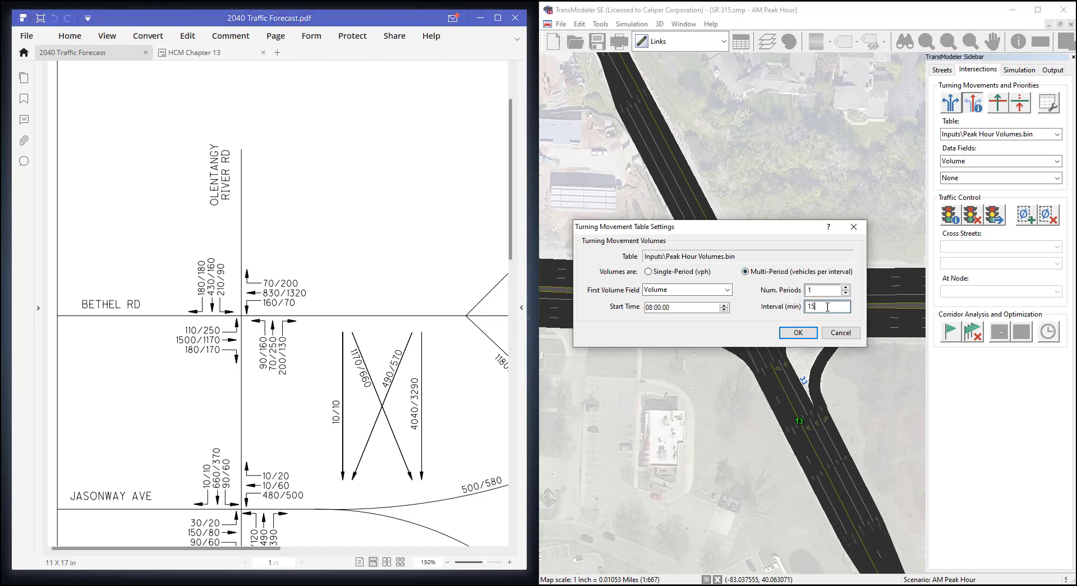
pyautogui.moveTo(828, 306); pyautogui.dragTo(782, 303)
pyautogui.write('60')
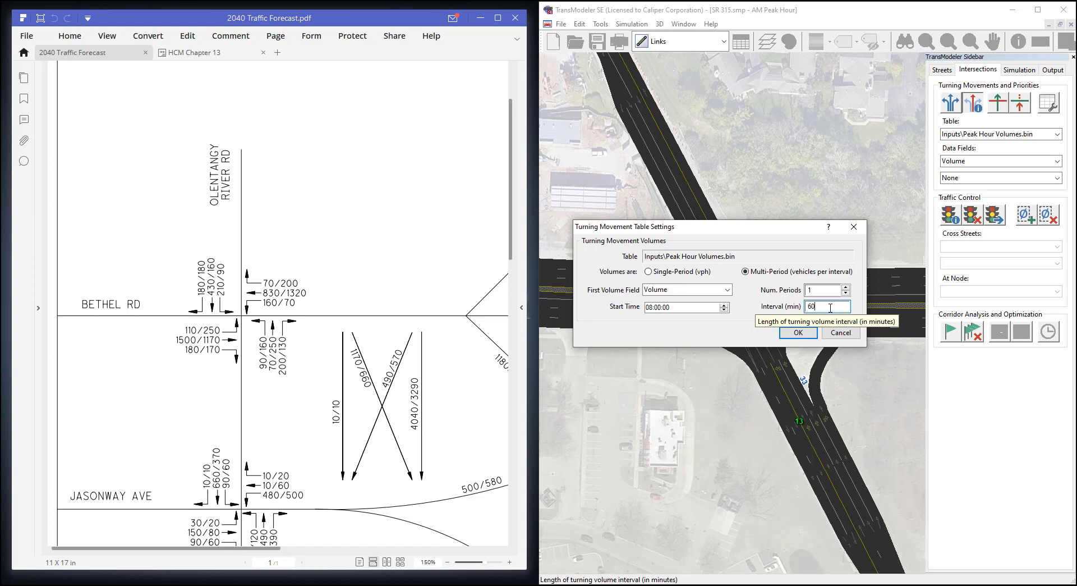
# Step: Define the table's volumes as single-period (vph) from the Volume field with a PHF of 1.00 and accept the settings
pyautogui.click(699, 272)
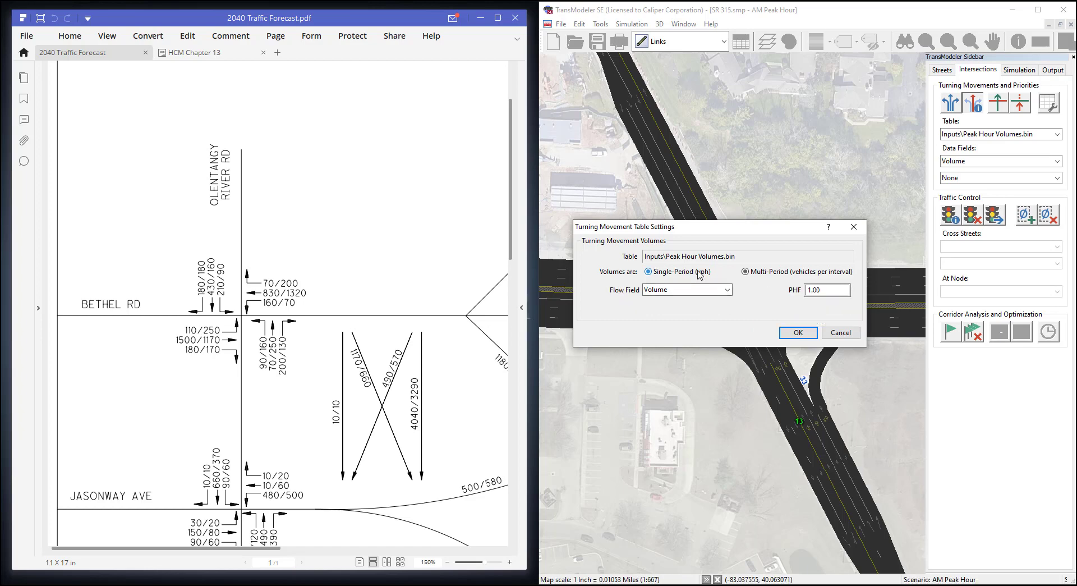
pyautogui.click(798, 334)
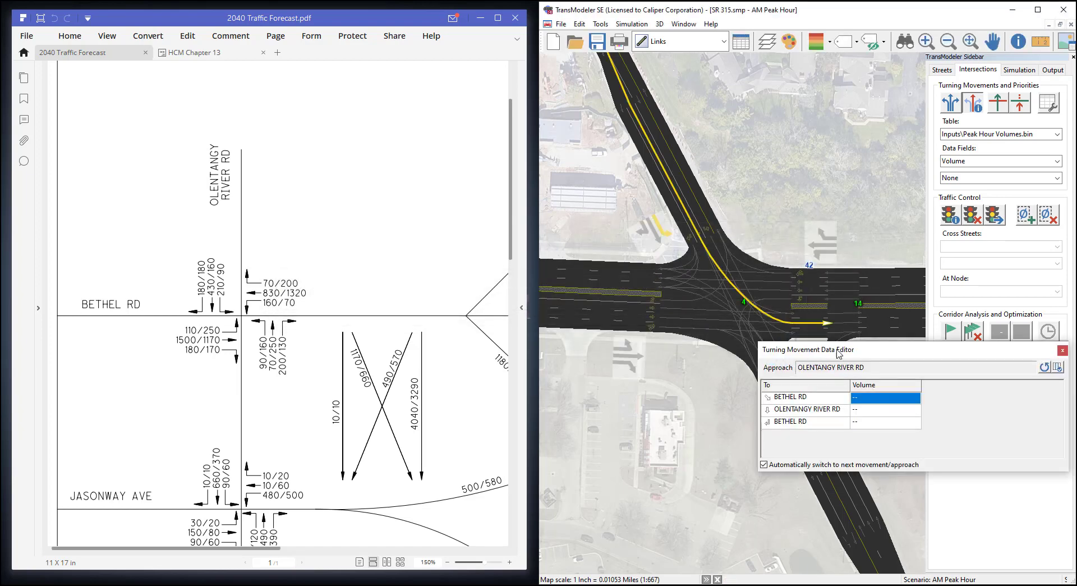
# Step: Move the Turning Movement Data Editor below the intersection, keeping its approaches in view
pyautogui.moveTo(841, 354); pyautogui.dragTo(643, 428)
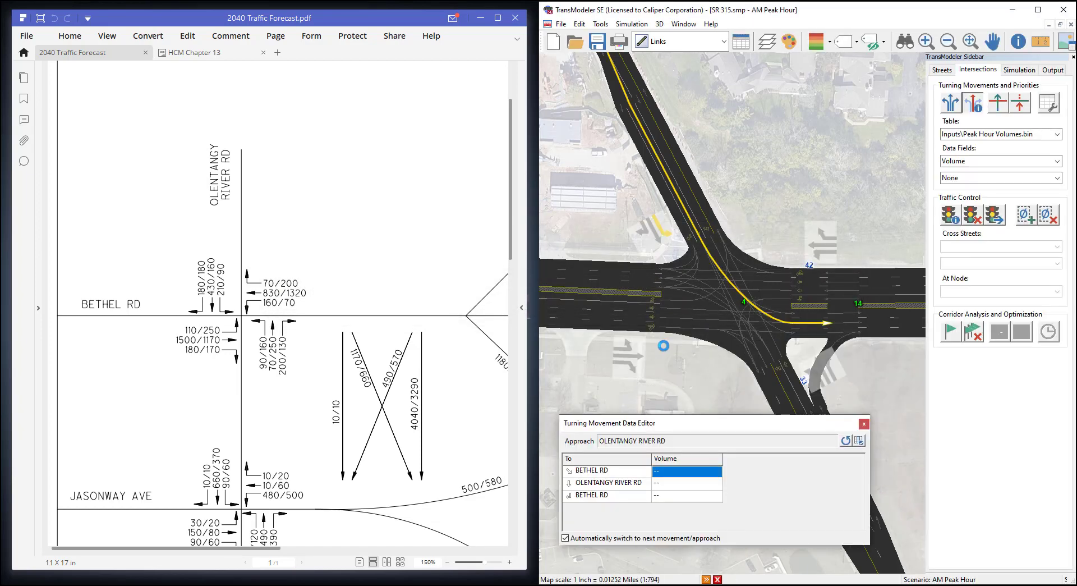
pyautogui.scroll(-1, 762, 337)
pyautogui.moveTo(762, 338); pyautogui.dragTo(736, 335)
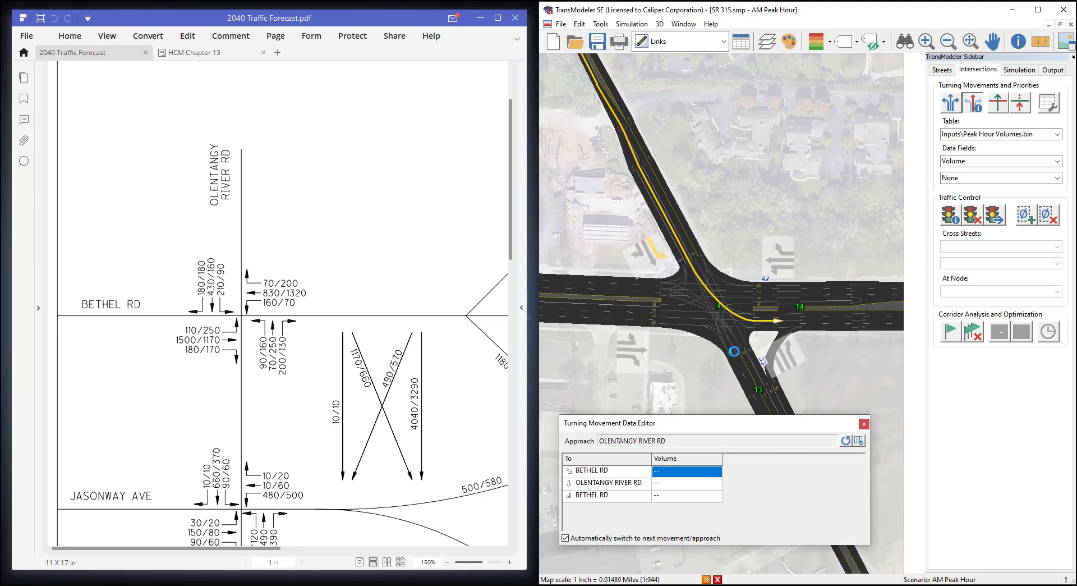
pyautogui.moveTo(619, 429); pyautogui.dragTo(631, 406)
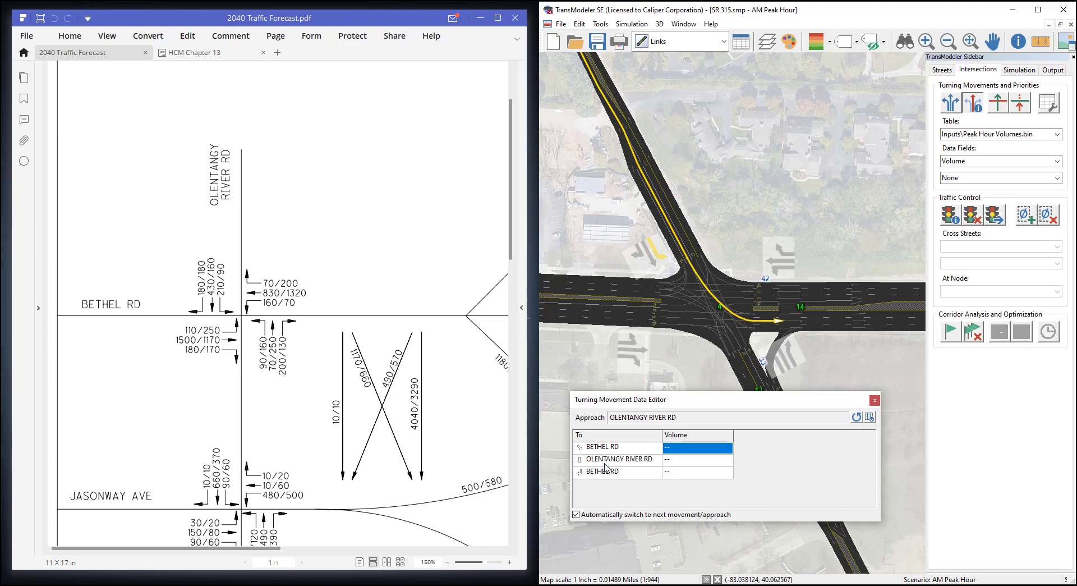
# Step: Enter the AM volumes for the Olentangy River Rd approach from the north: 210 left, 430 through and 180 right
pyautogui.click(683, 448)
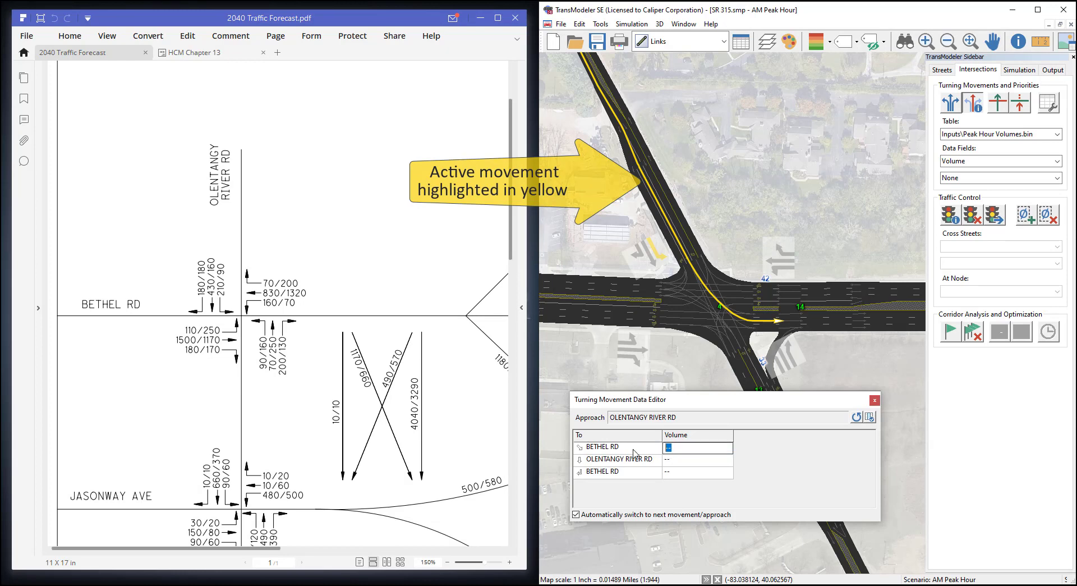
pyautogui.click(248, 306)
pyautogui.scroll(3, 248, 306)
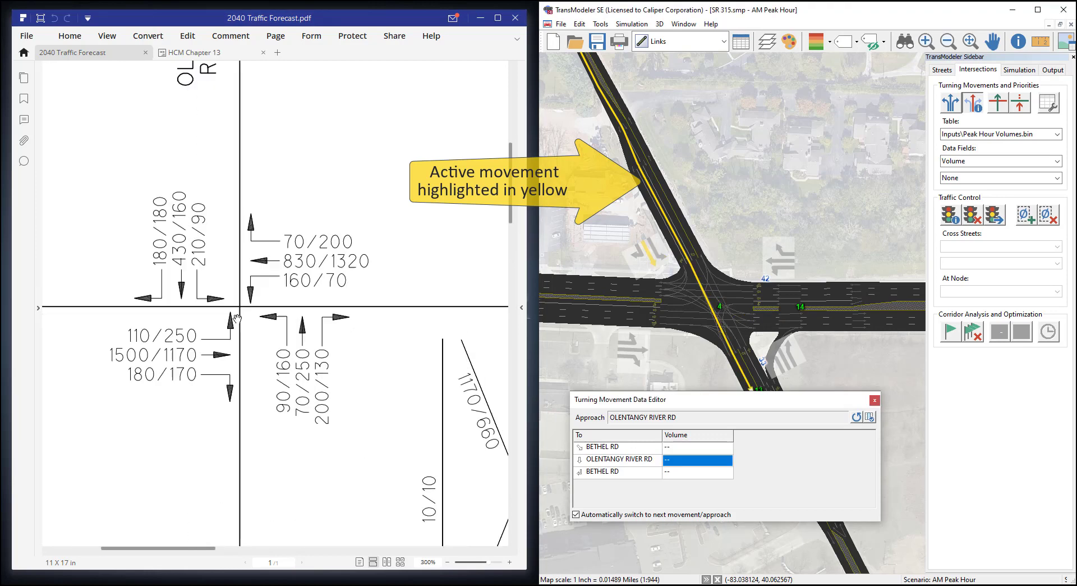
pyautogui.click(699, 447)
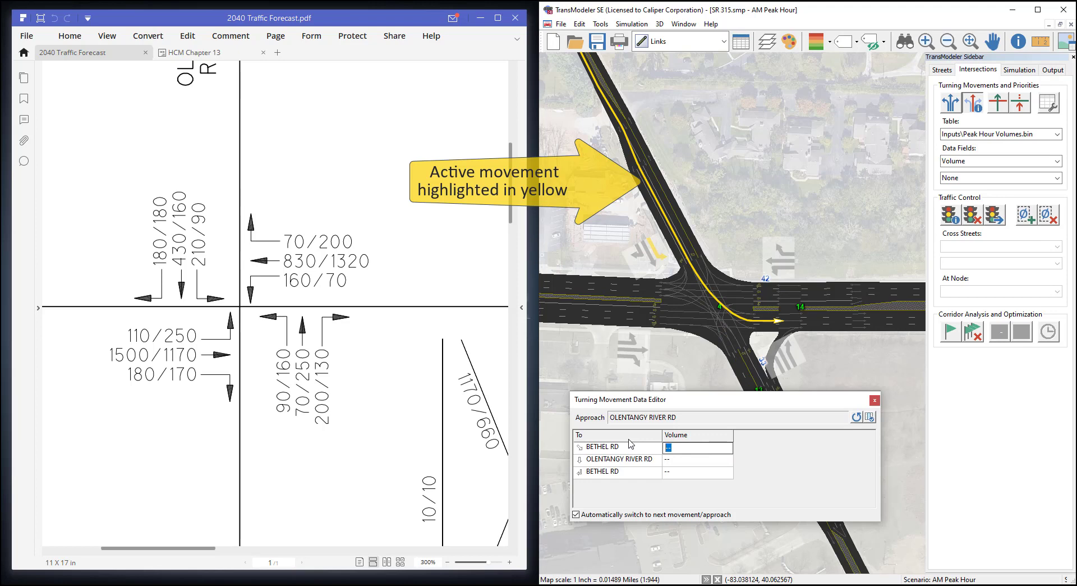
pyautogui.write('210')
pyautogui.press('Return')
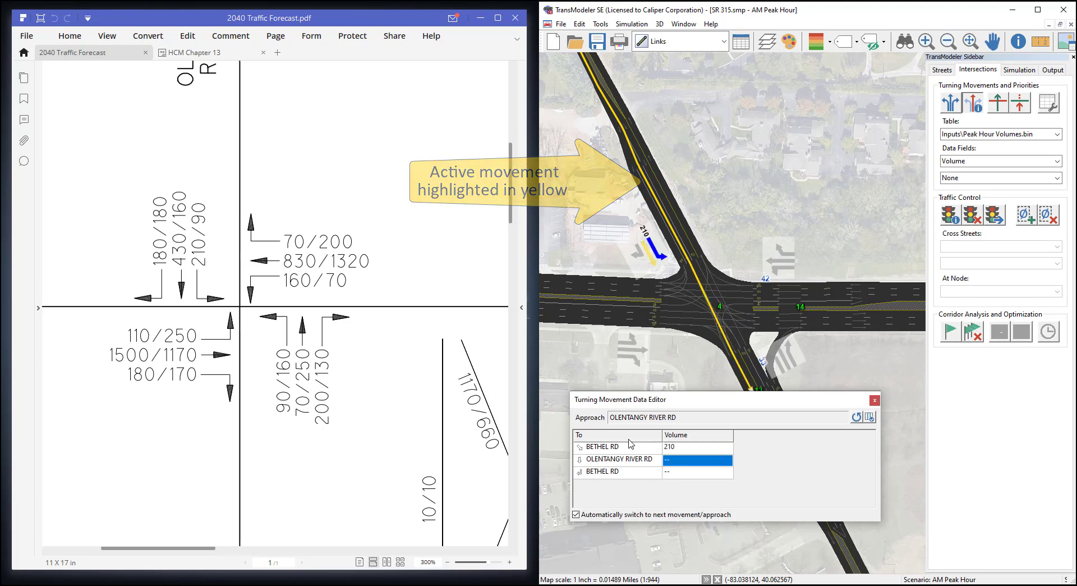
pyautogui.write('430')
pyautogui.press('Return')
pyautogui.write('180')
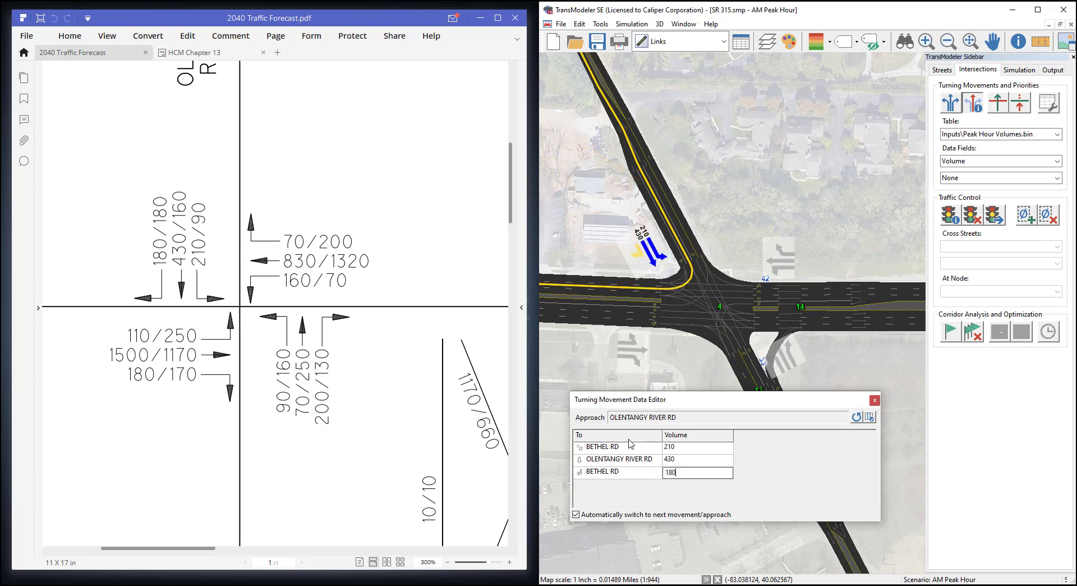
pyautogui.press('Return')
# Step: Enter the AM volumes for the Bethel Rd approach from the west: 110 left, 1500 through and 180 right
pyautogui.write('110')
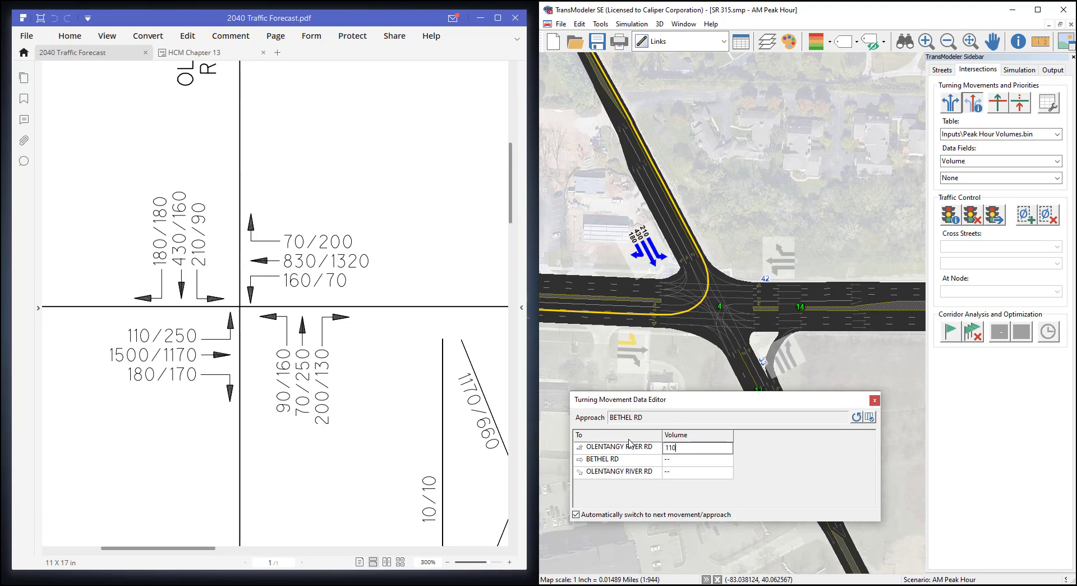
pyautogui.press('Return')
pyautogui.write('1550')
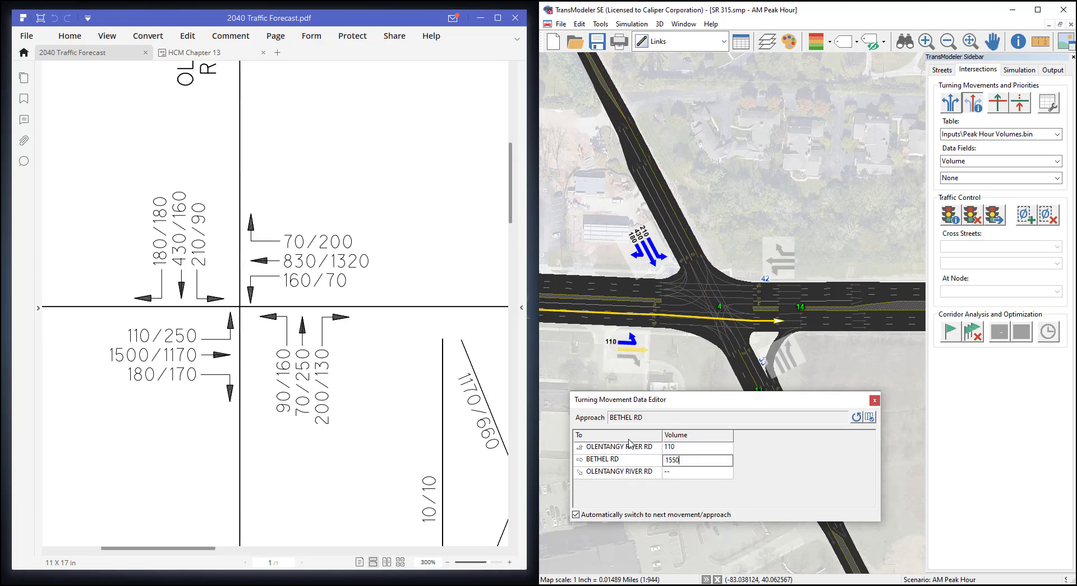
pyautogui.press('BackSpace')
pyautogui.press('BackSpace')
pyautogui.write('00')
pyautogui.press('Return')
pyautogui.write('180')
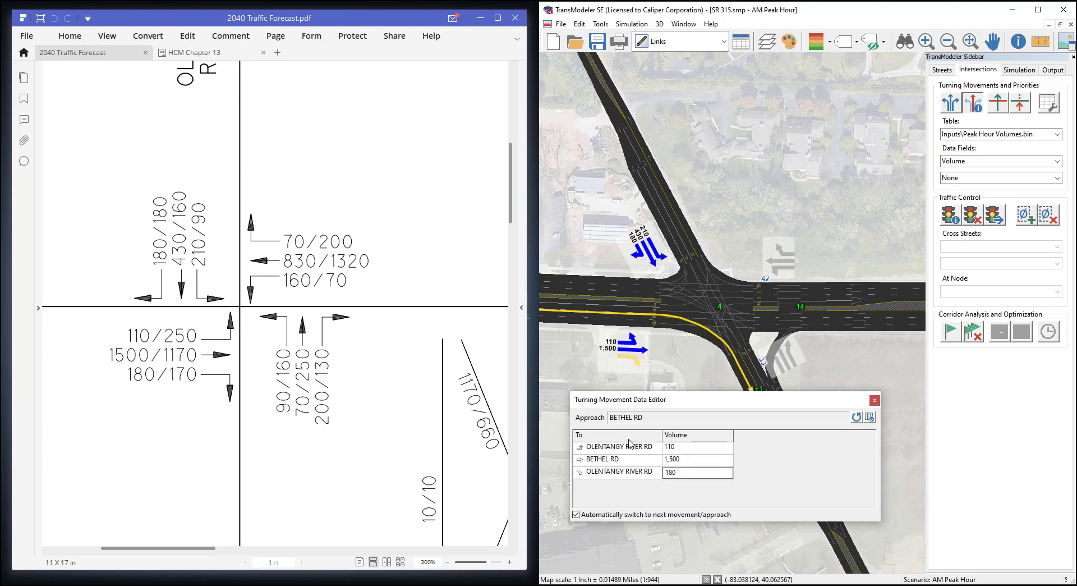
pyautogui.press('Return')
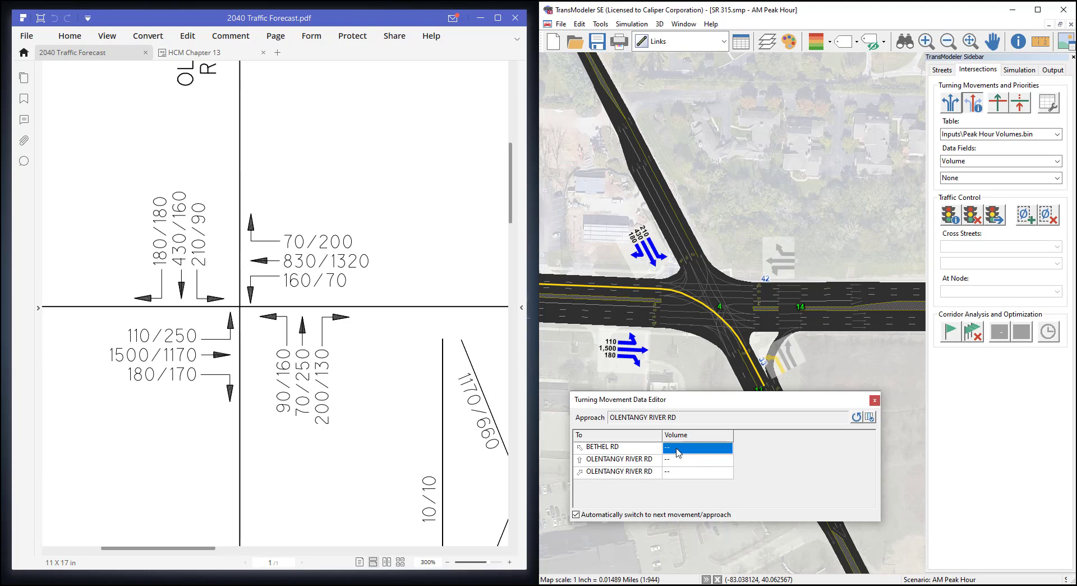
# Step: Enter the AM volumes for the Olentangy River Rd approach from the south: 90 left, 70 through and 200 right
pyautogui.click(676, 452)
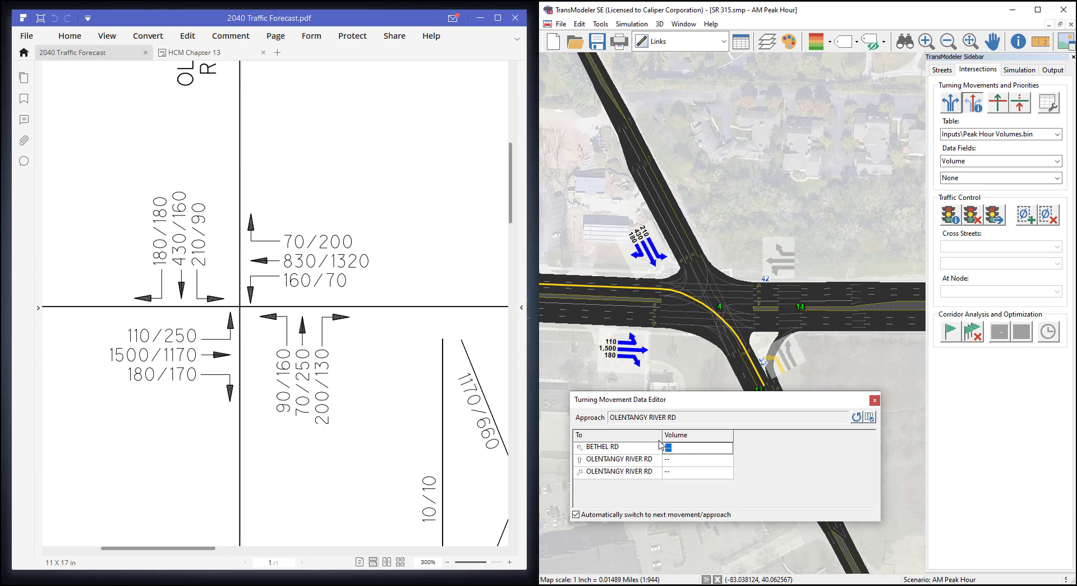
pyautogui.write('90')
pyautogui.press('Return')
pyautogui.write('70')
pyautogui.press('Return')
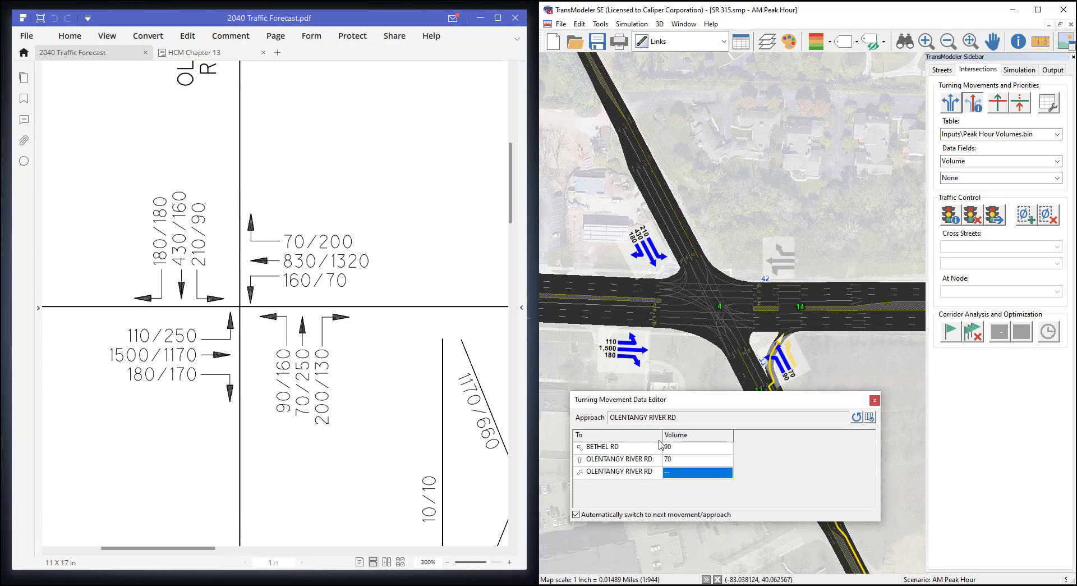
pyautogui.write('200')
pyautogui.press('Return')
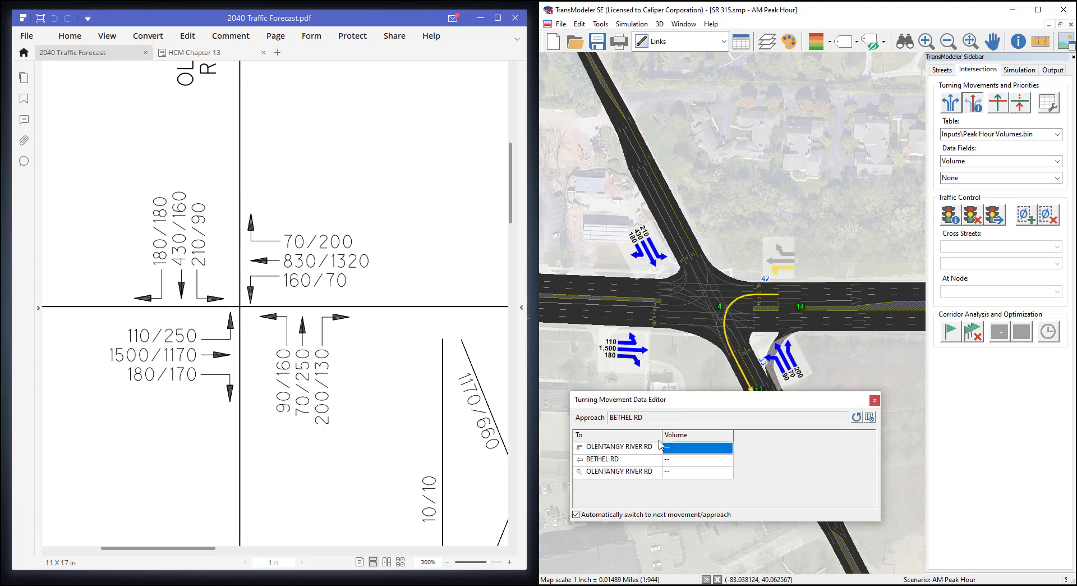
# Step: Enter the AM volumes for the Bethel Rd approach from the east: 160 left, 830 through and 70 right, and close the data editor
pyautogui.write('160')
pyautogui.press('Return')
pyautogui.write('8')
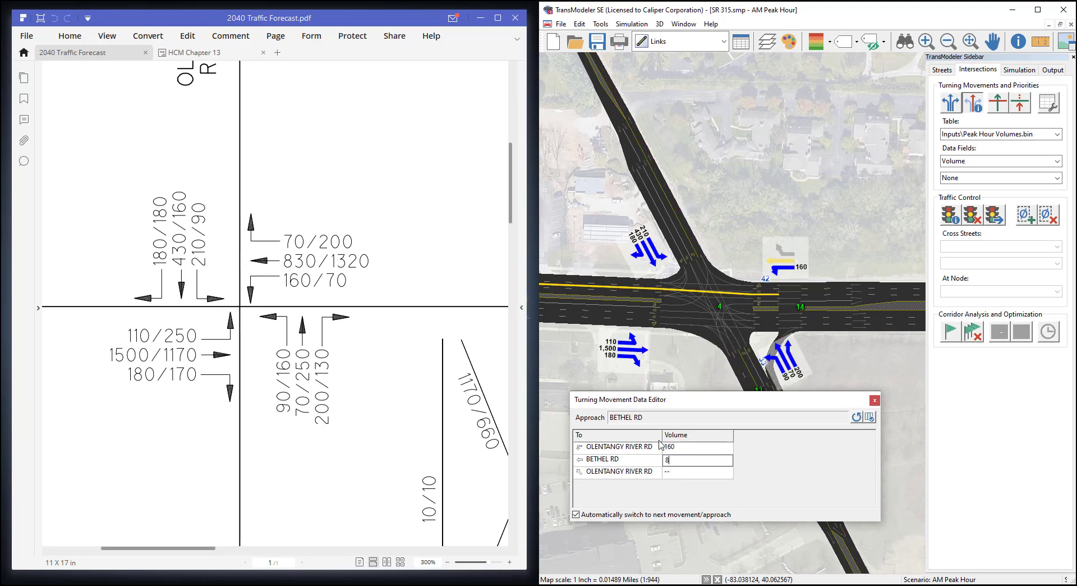
pyautogui.write('30')
pyautogui.press('Return')
pyautogui.write('7')
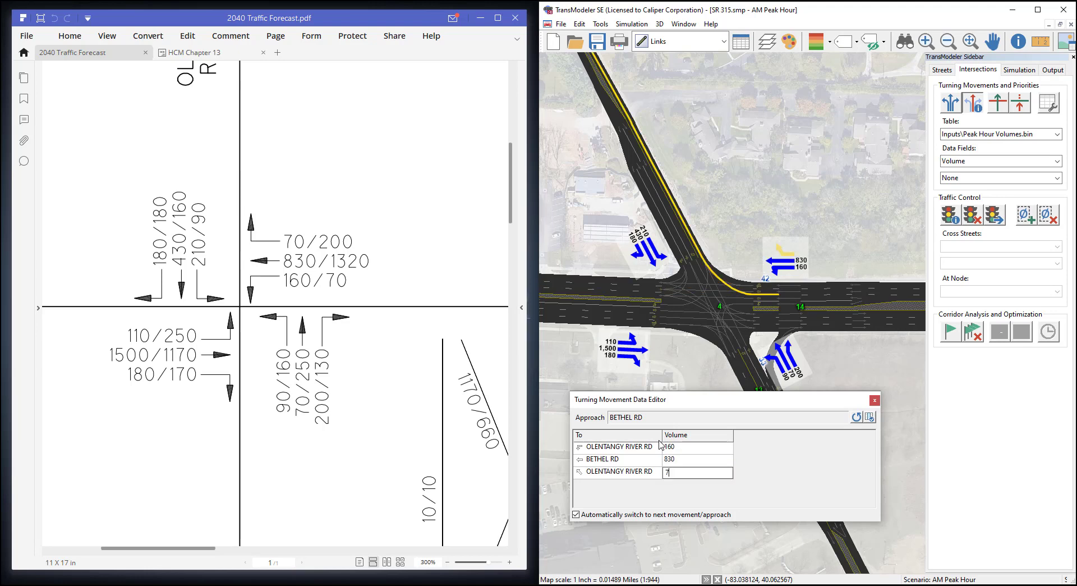
pyautogui.write('0')
pyautogui.press('Return')
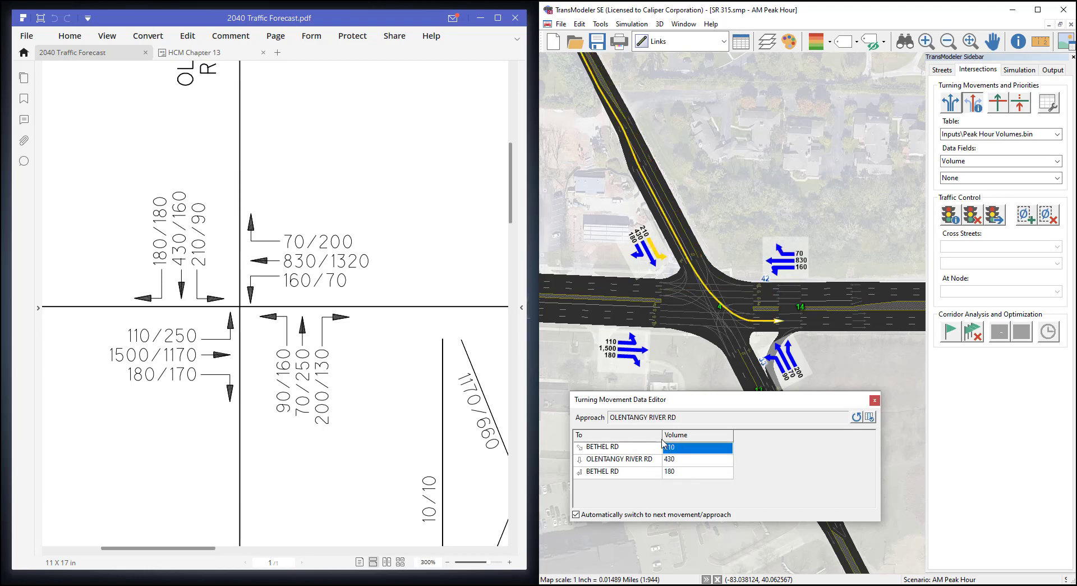
pyautogui.click(875, 400)
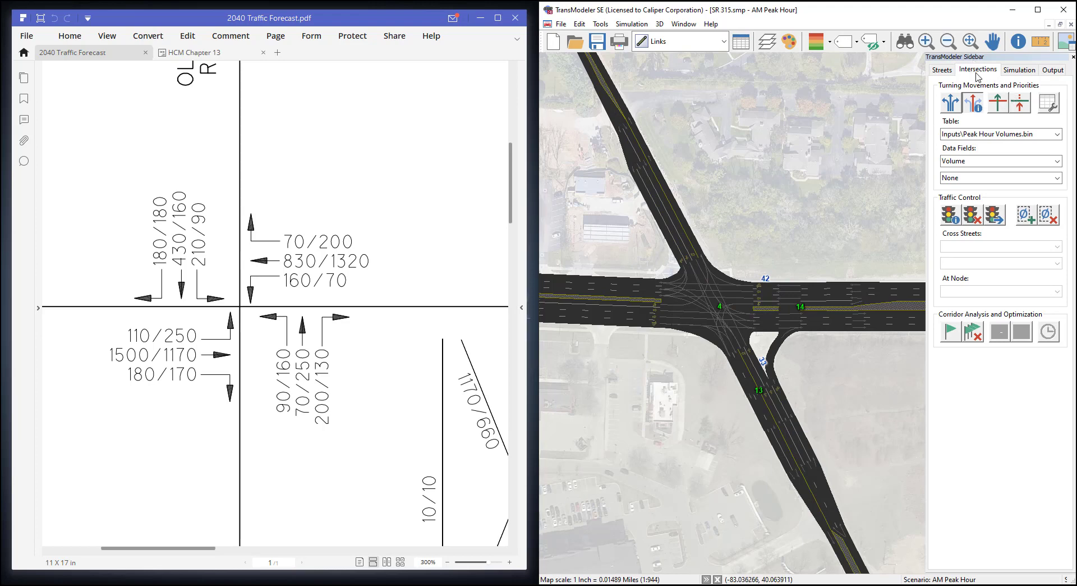
# Step: Rename the Volume field of the Peak Hour Volumes turning movement table as 2040 AM
pyautogui.click(1047, 110)
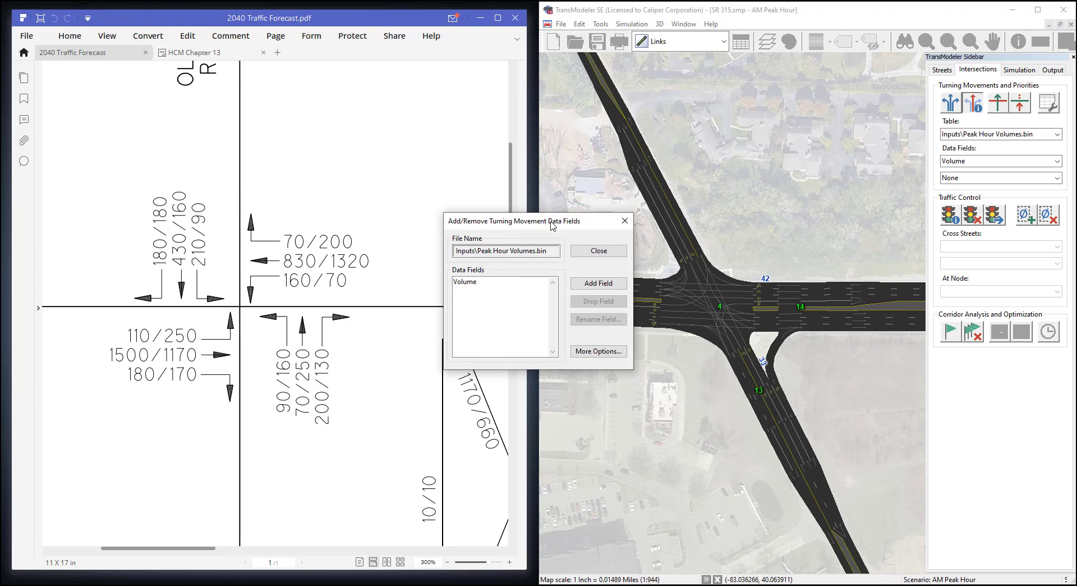
pyautogui.moveTo(564, 220); pyautogui.dragTo(745, 153)
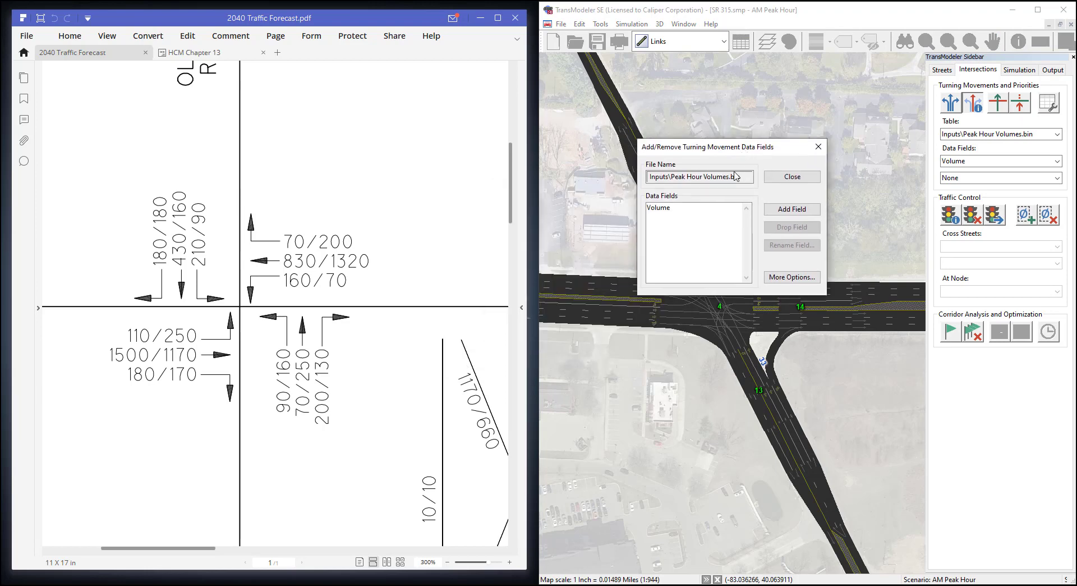
pyautogui.click(662, 209)
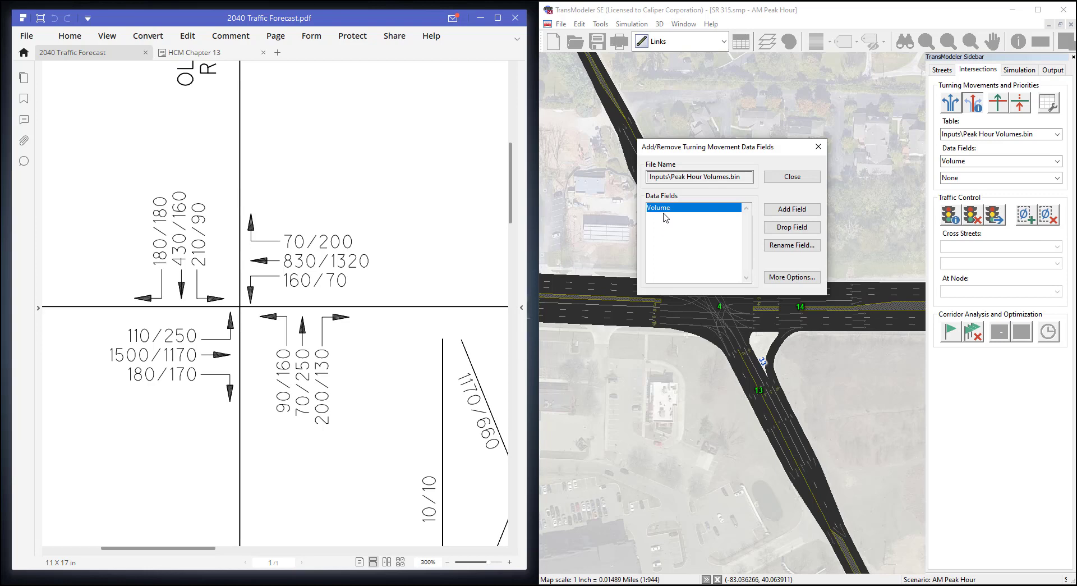
pyautogui.click(782, 247)
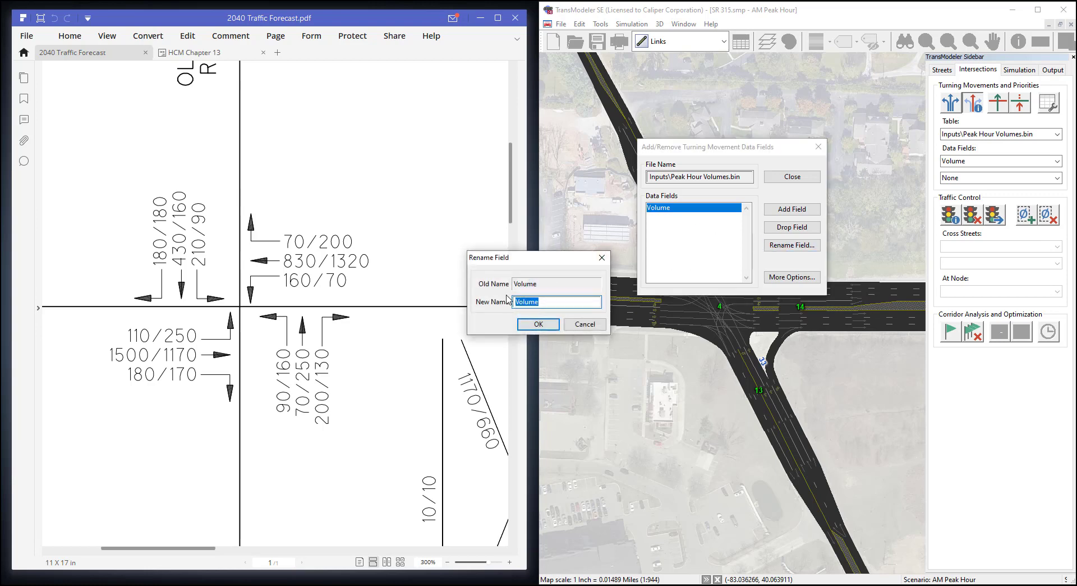
pyautogui.write('2040 AM')
pyautogui.click(535, 324)
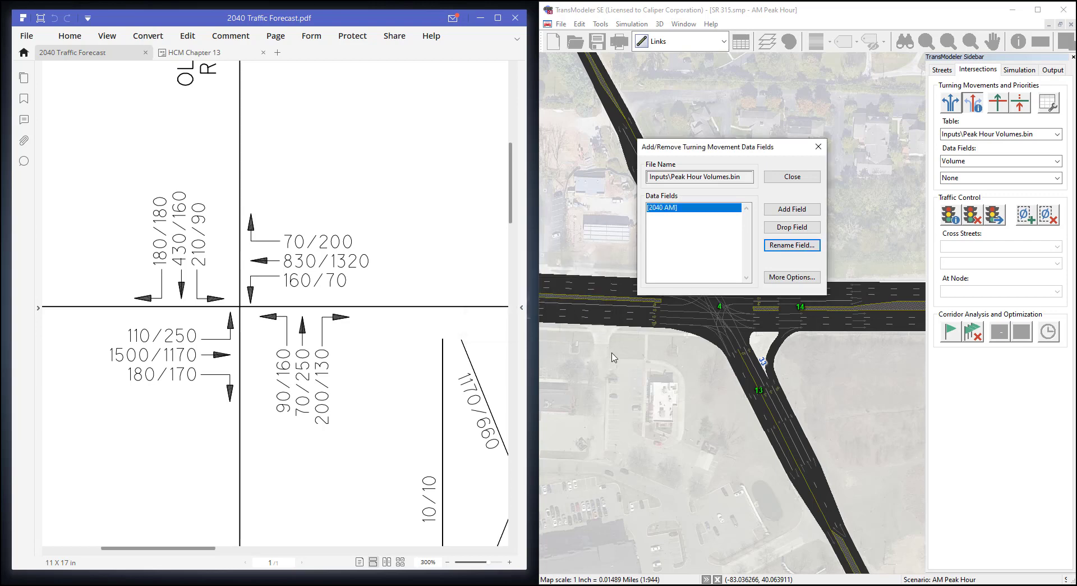
# Step: Add a 2040 PM data field to the turning movement table and finish editing its fields
pyautogui.click(799, 211)
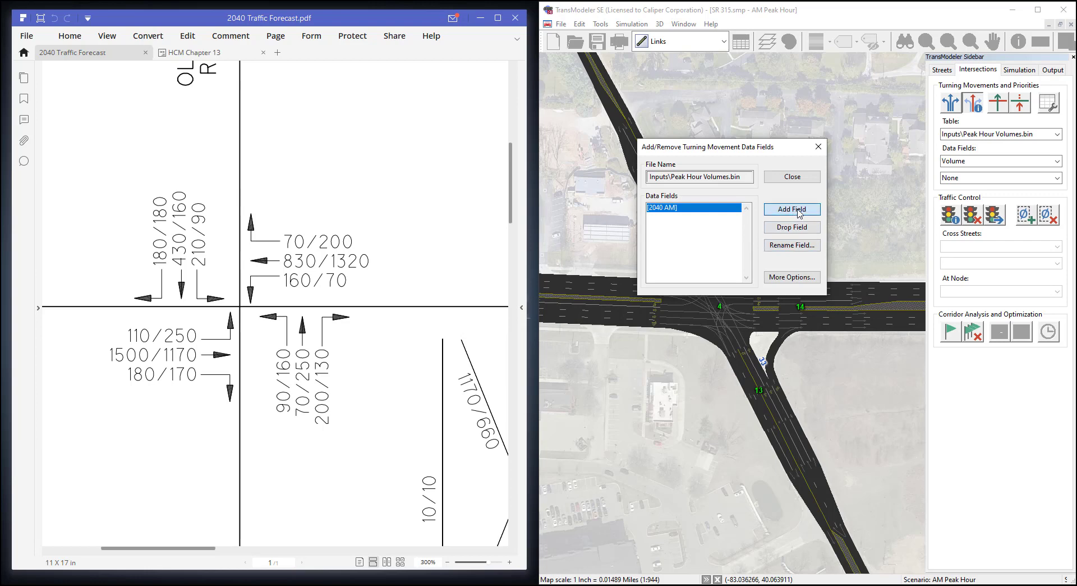
pyautogui.write('2040 PM')
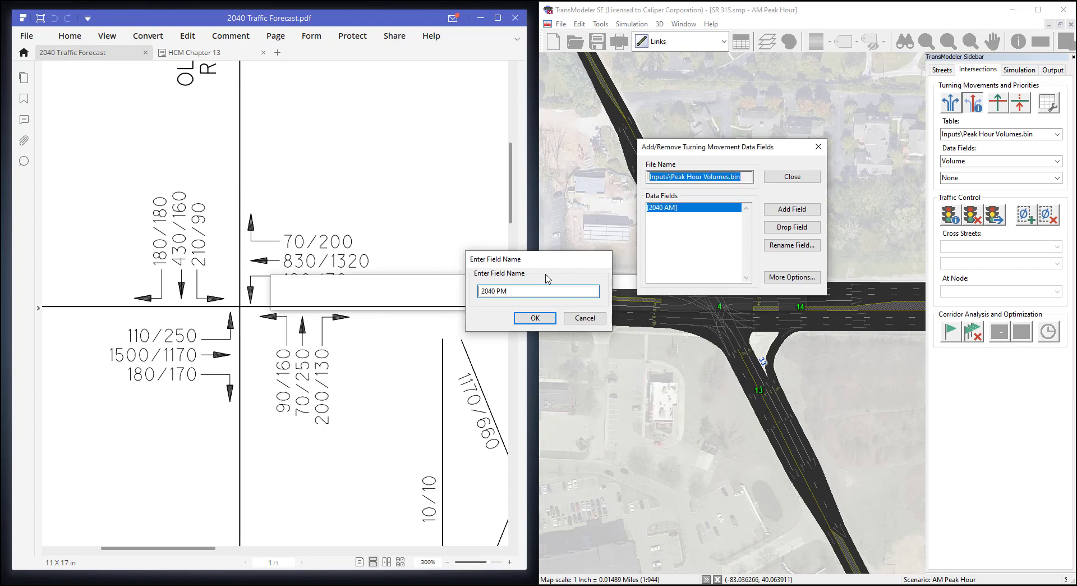
pyautogui.press('Return')
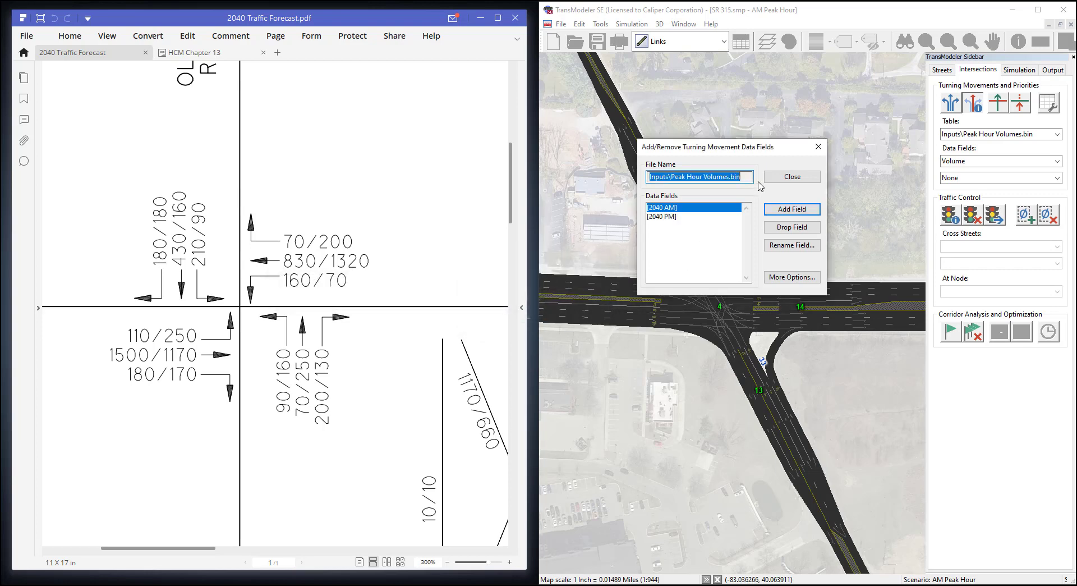
pyautogui.click(777, 178)
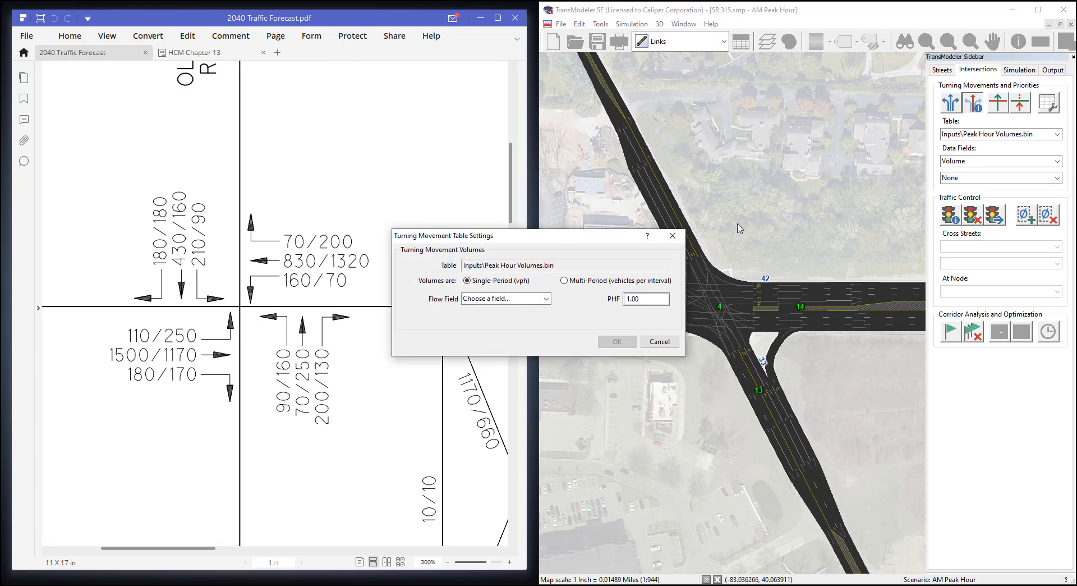
# Step: Choose 2040 AM as the flow field for the single-period volumes and accept the table settings
pyautogui.click(495, 298)
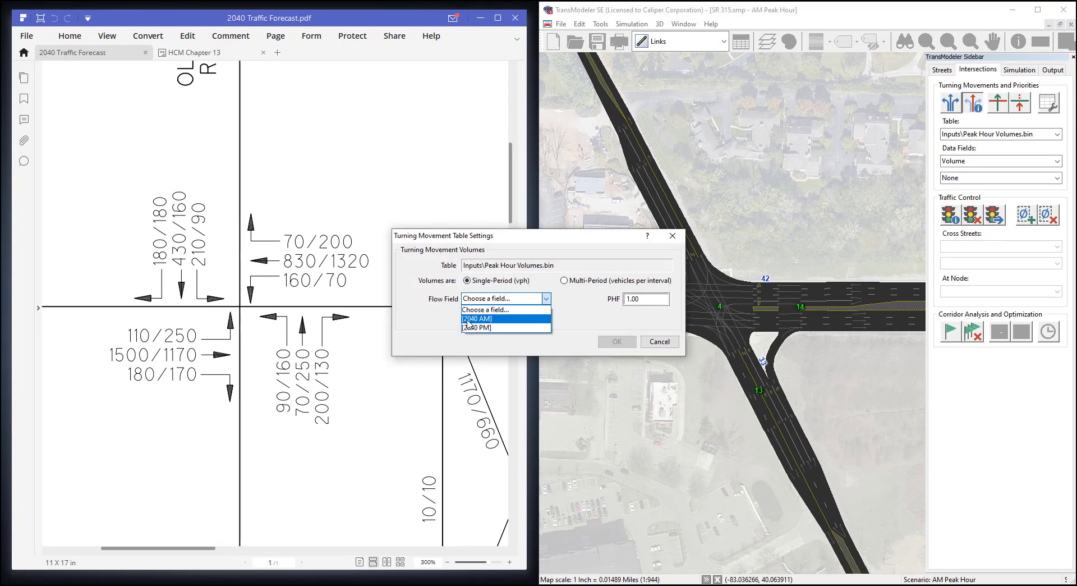
pyautogui.click(468, 319)
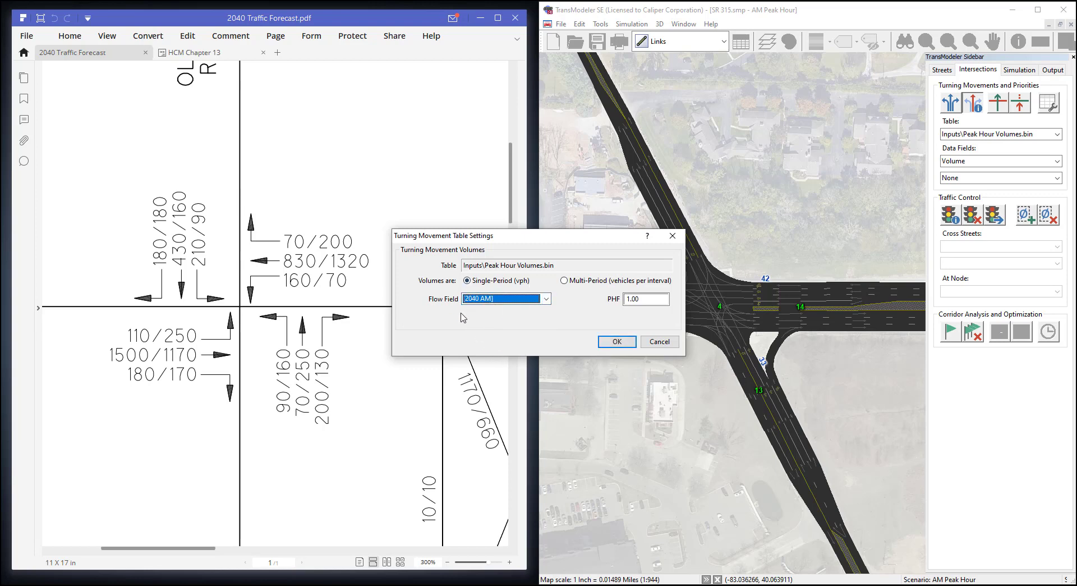
pyautogui.click(617, 341)
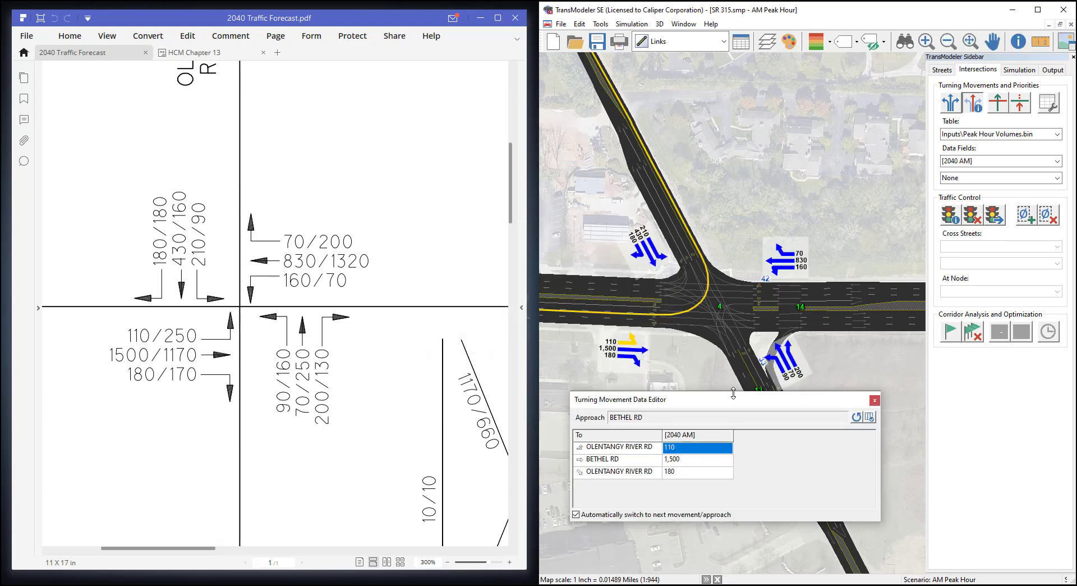
# Step: Display 2040 PM as the second turning movement data field alongside 2040 AM
pyautogui.moveTo(732, 405); pyautogui.dragTo(745, 180)
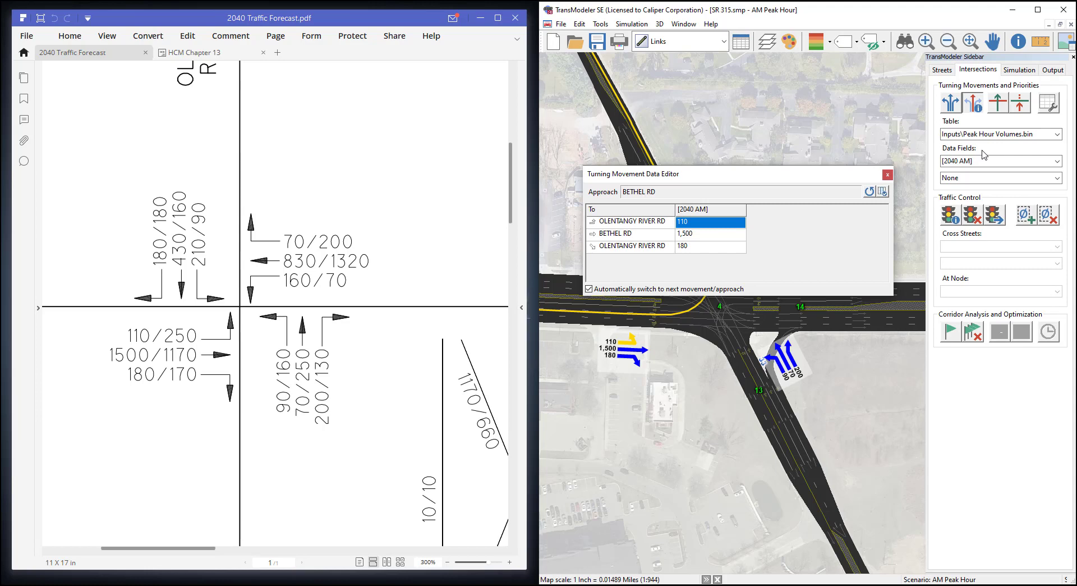
pyautogui.click(965, 178)
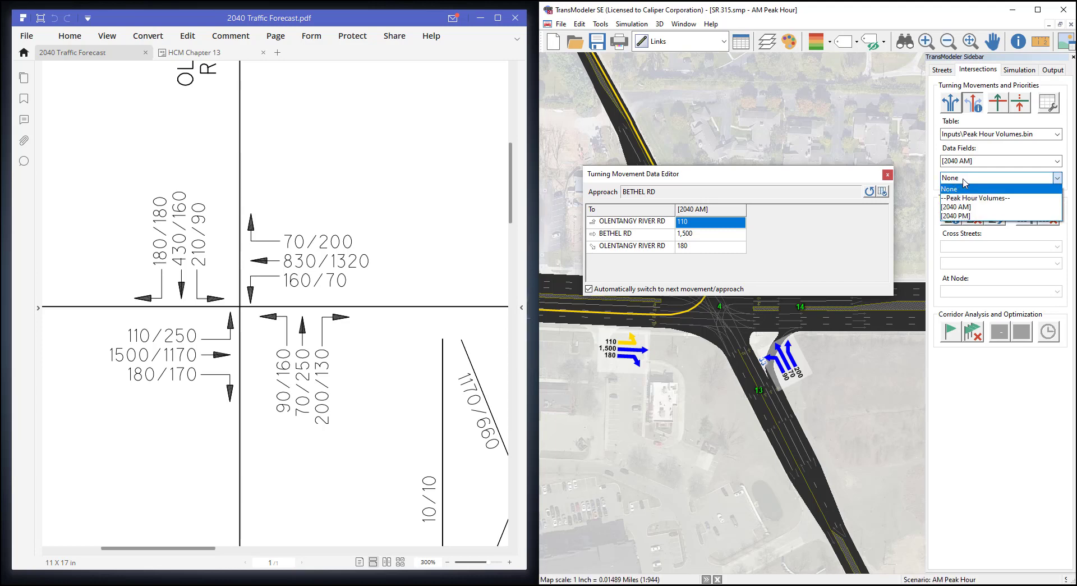
pyautogui.click(962, 218)
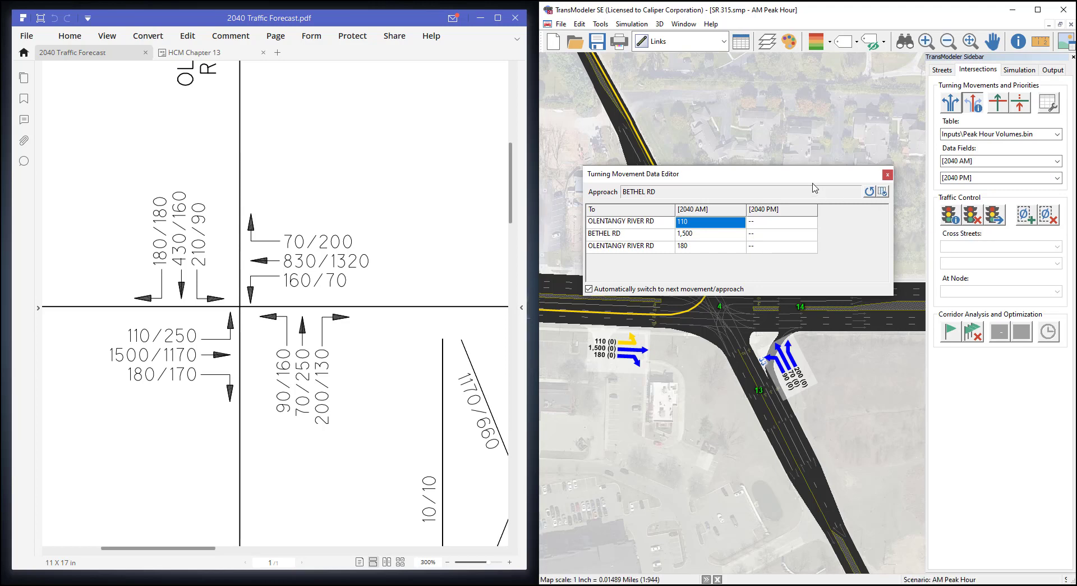
# Step: Arrange the Turning Movement Data Editor below the intersection so that all four approaches stay in view
pyautogui.moveTo(814, 186); pyautogui.dragTo(799, 467)
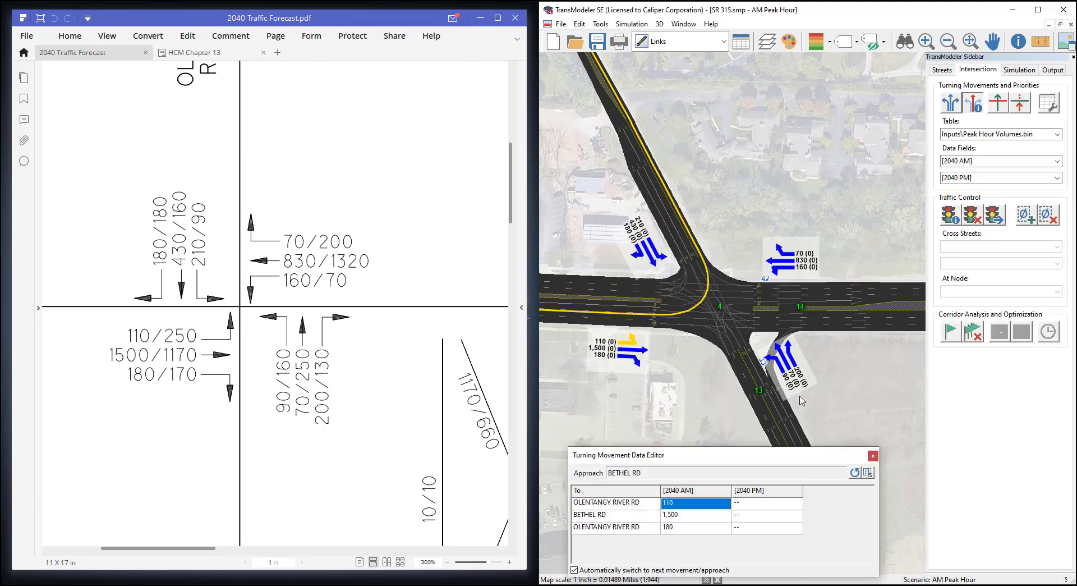
pyautogui.moveTo(796, 352); pyautogui.dragTo(788, 266)
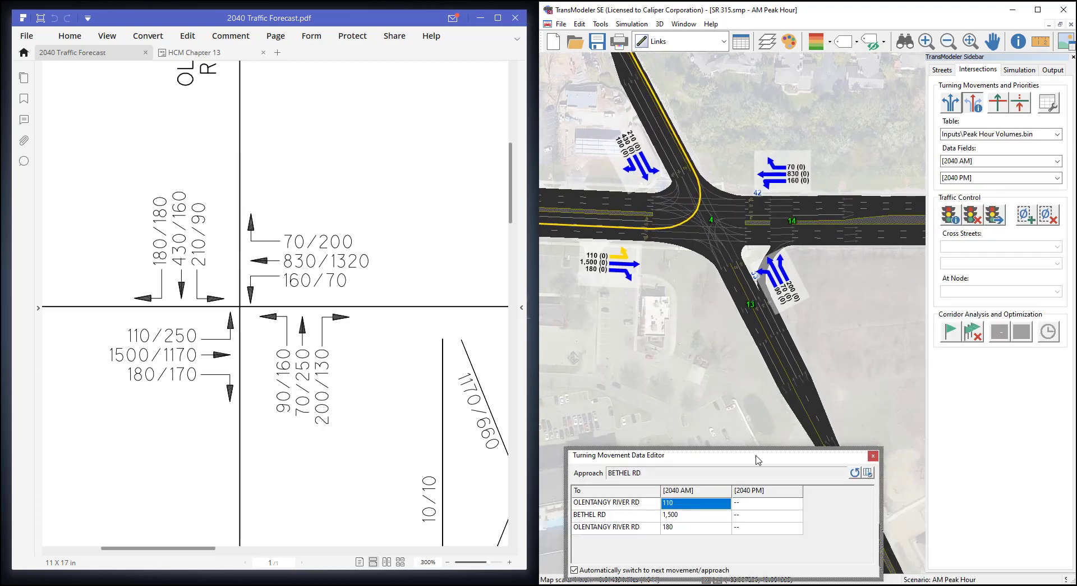
pyautogui.moveTo(757, 455); pyautogui.dragTo(772, 407)
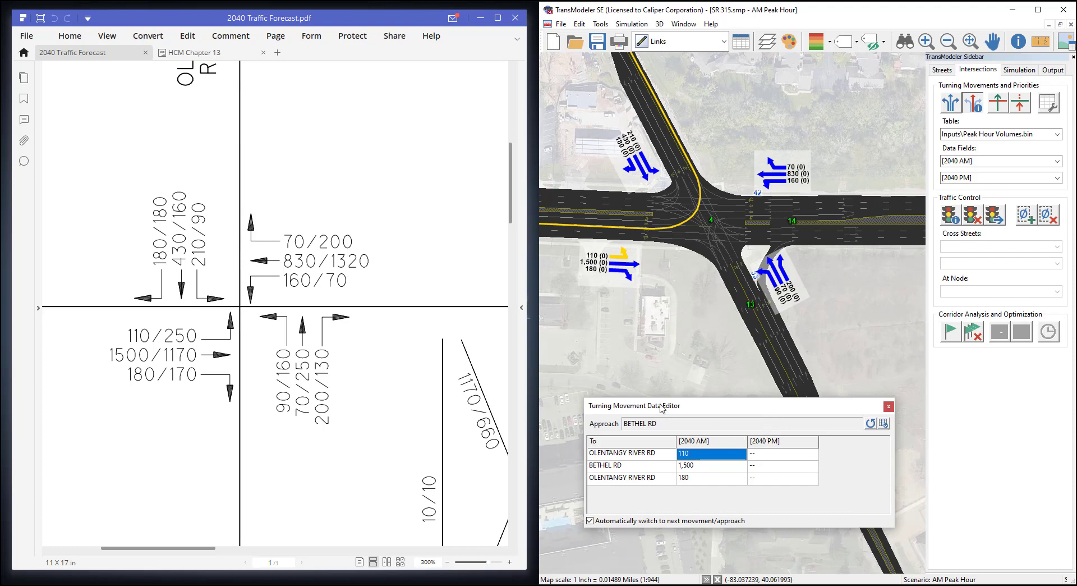
pyautogui.moveTo(660, 403); pyautogui.dragTo(655, 412)
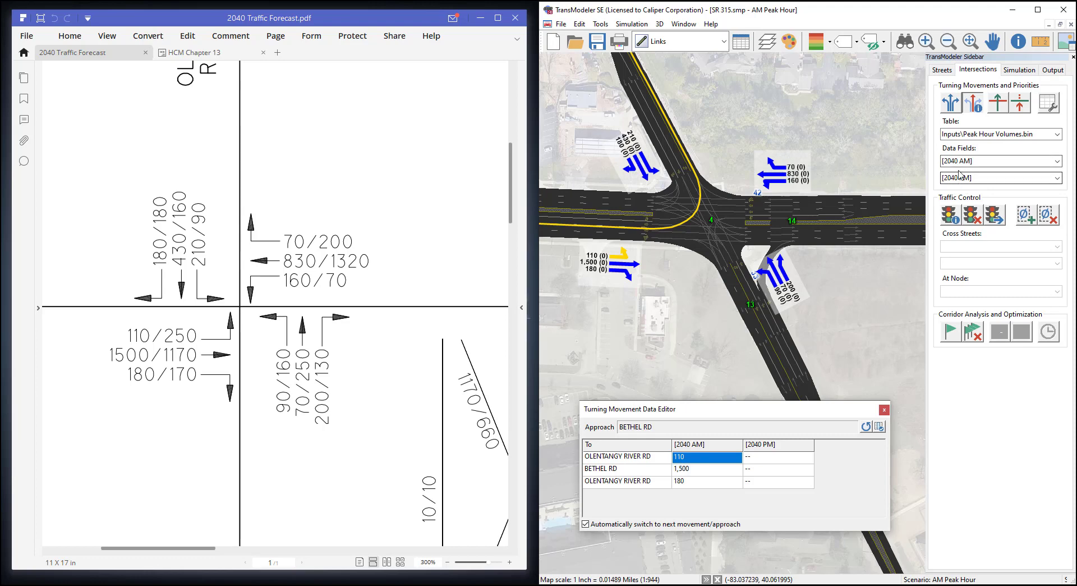
# Step: Enter the 2040 PM volumes for the eastbound Bethel Rd approach: left 250, through 1,170 and right 170
pyautogui.click(763, 458)
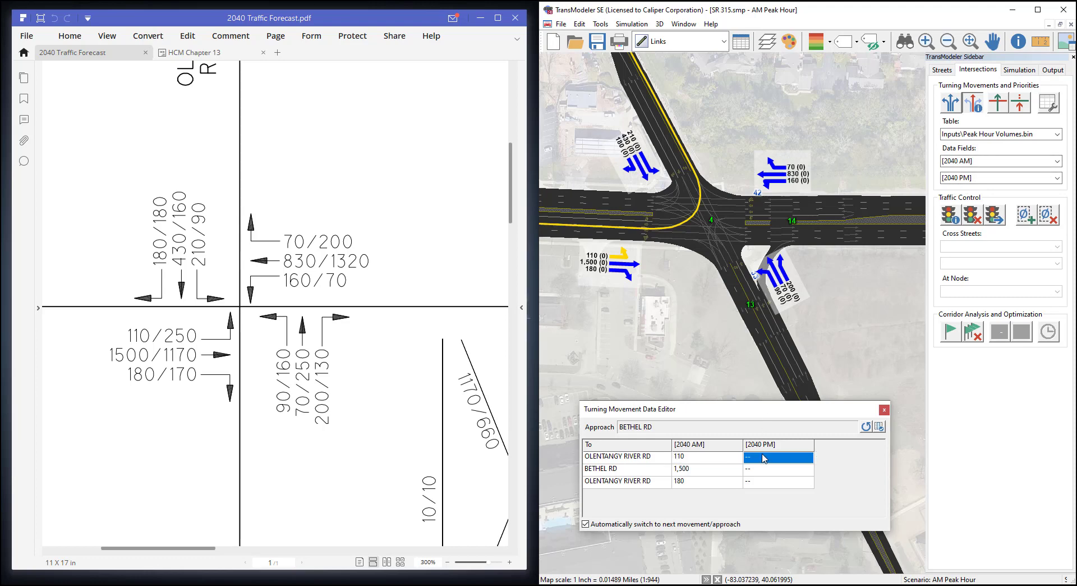
pyautogui.click(763, 458)
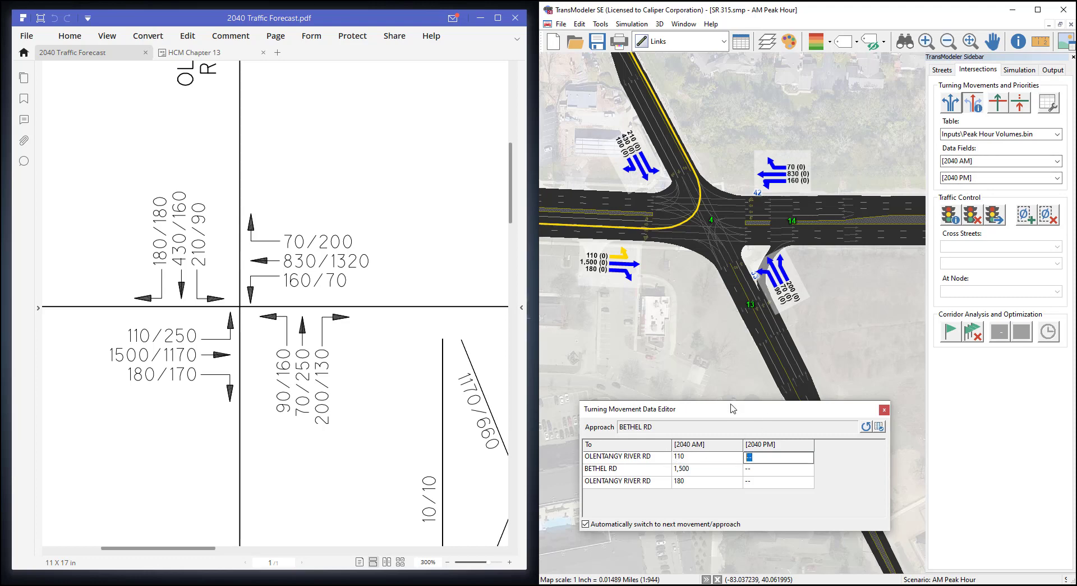
pyautogui.press('Return')
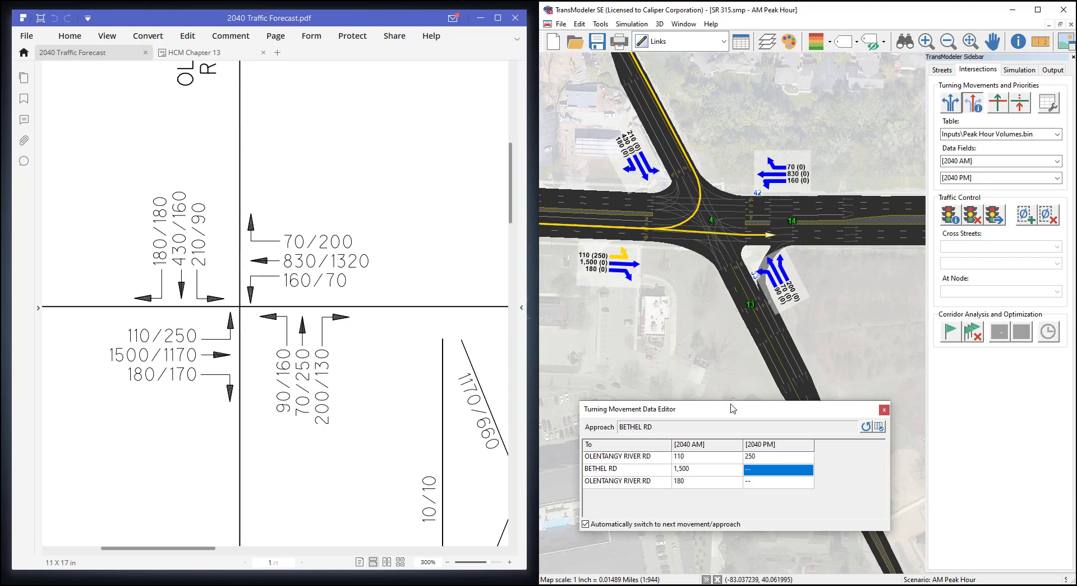
pyautogui.write('1,')
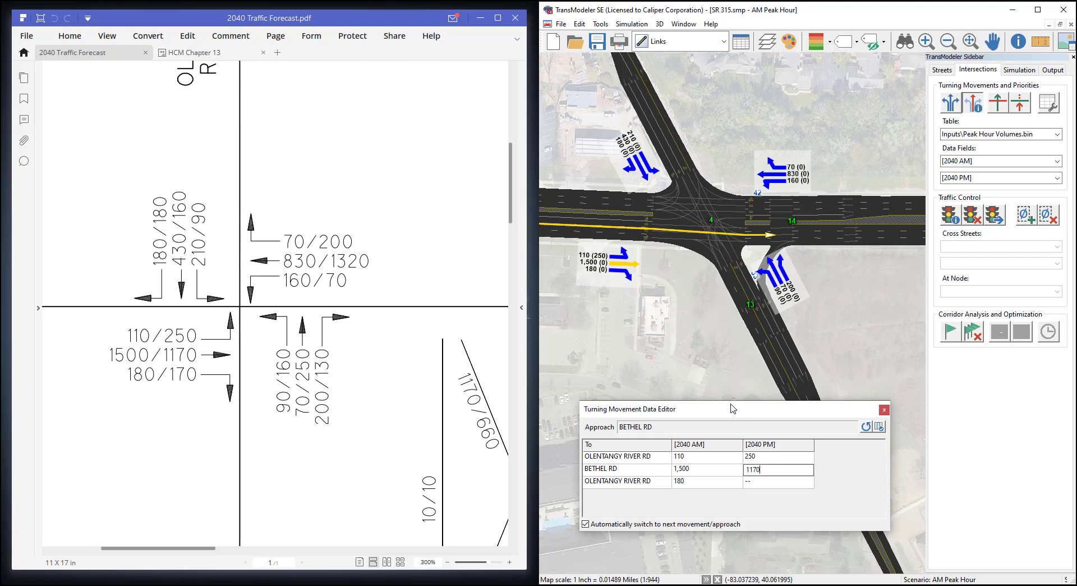
pyautogui.write('170')
pyautogui.press('Return')
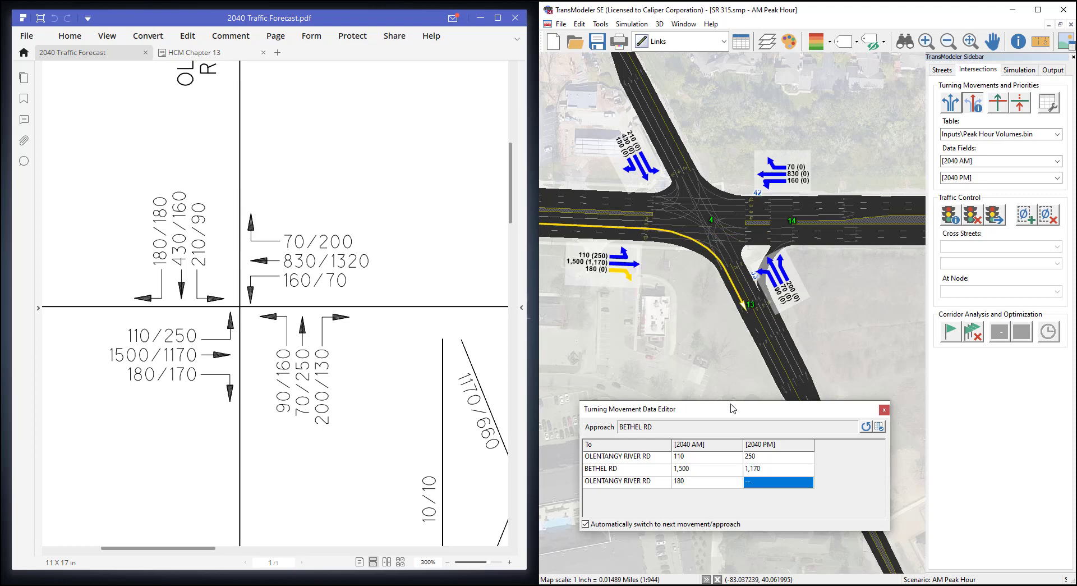
pyautogui.write('170')
pyautogui.press('Return')
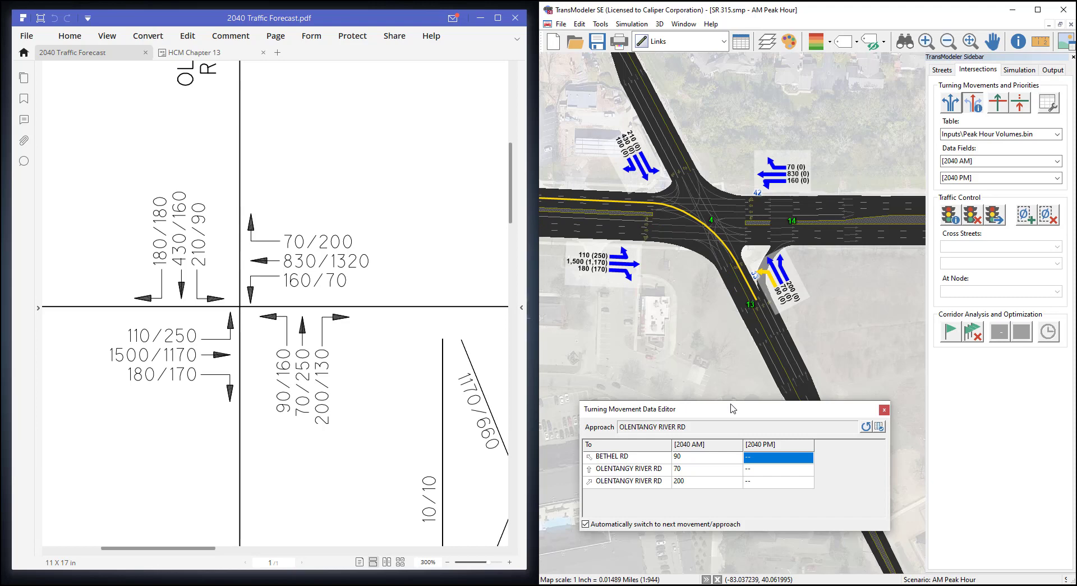
# Step: Enter the 2040 PM volumes for the northbound Olentangy River Rd approach: left 160, through 250 and right 130
pyautogui.write('160')
pyautogui.press('Return')
pyautogui.write('2')
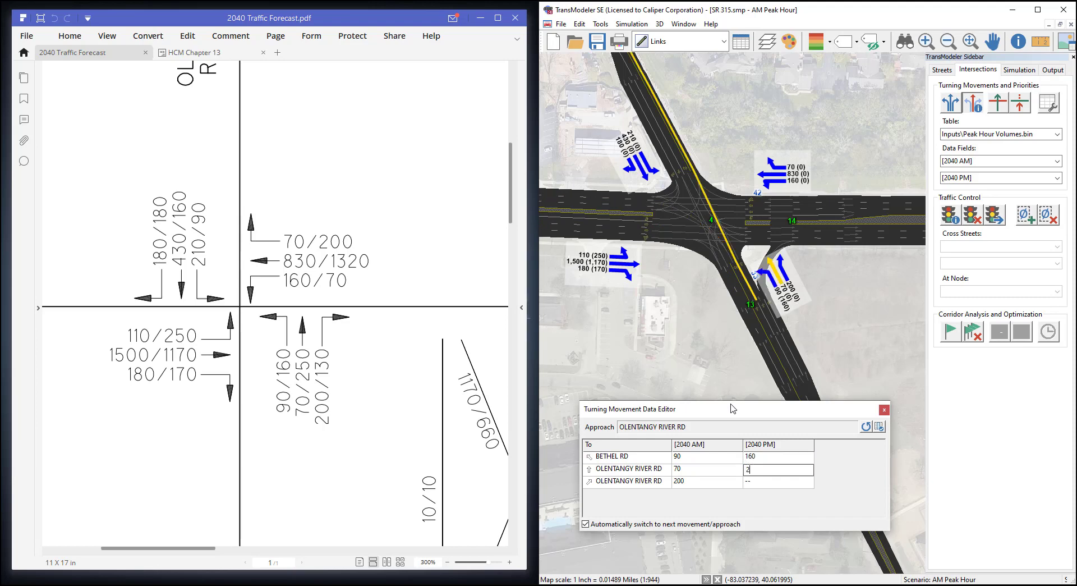
pyautogui.write('50')
pyautogui.press('Return')
pyautogui.write('130')
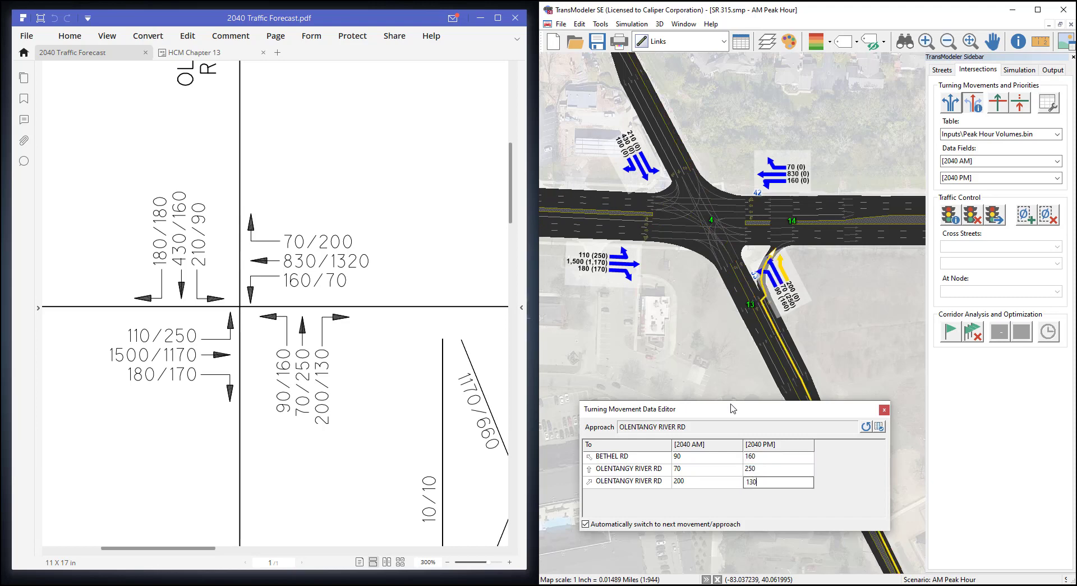
pyautogui.press('Return')
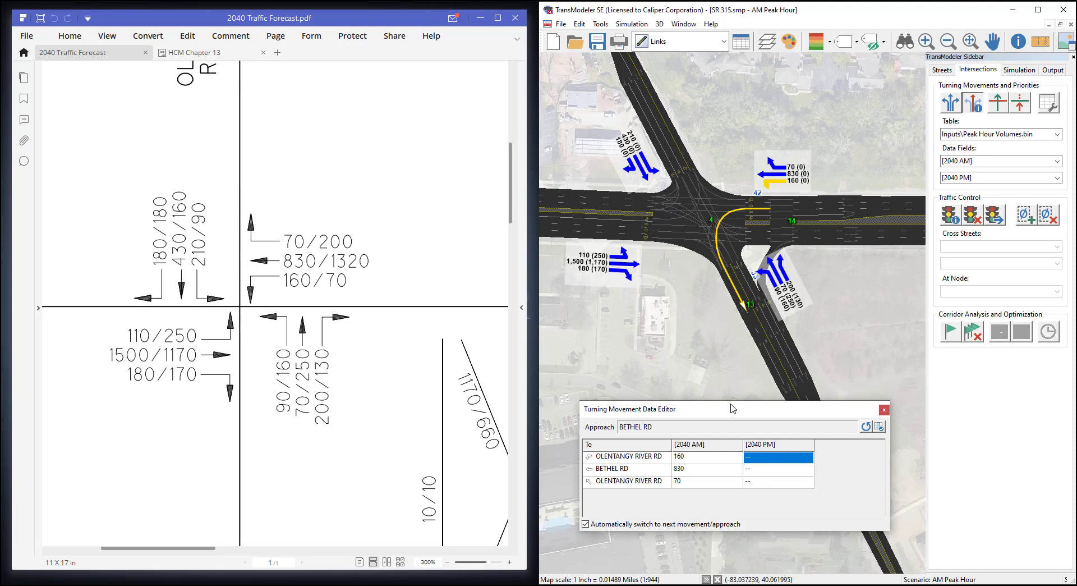
# Step: Enter the 2040 PM volumes for the westbound Bethel Rd approach: left 70, through 1,320 and right 200
pyautogui.write('70')
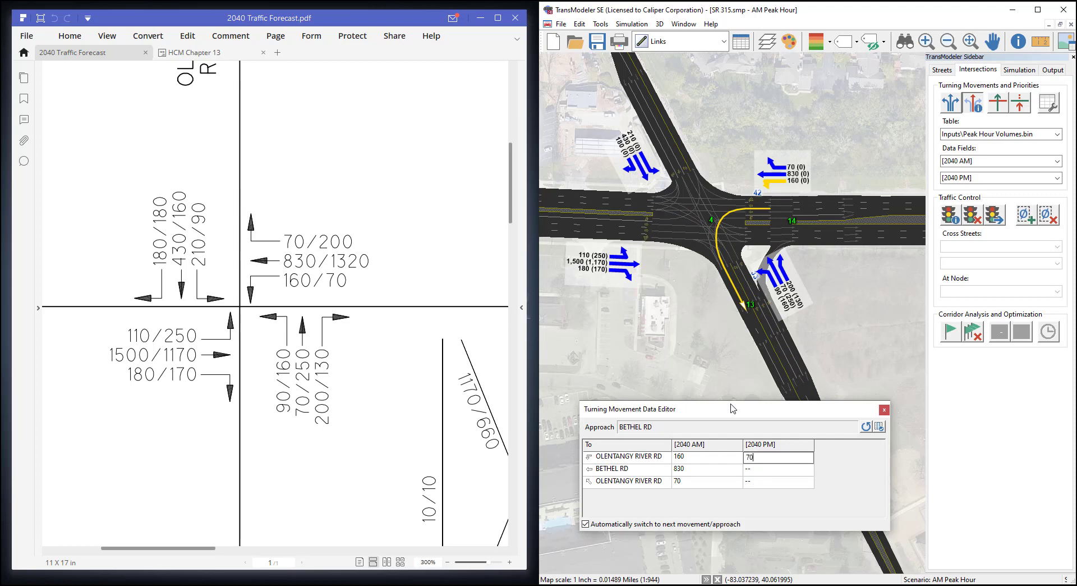
pyautogui.press('Return')
pyautogui.write('1320')
pyautogui.press('Return')
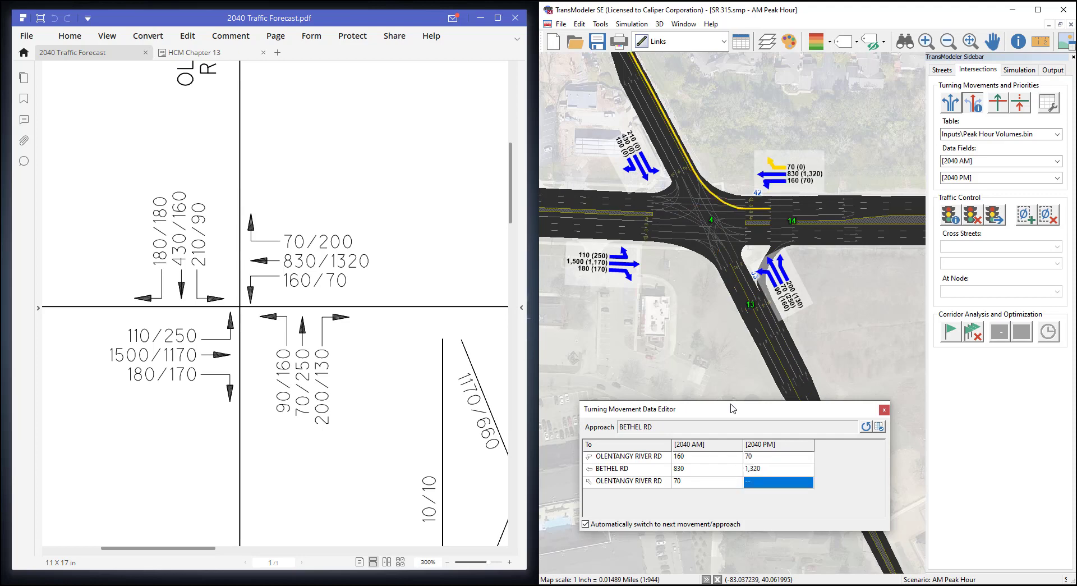
pyautogui.write('200')
pyautogui.press('Return')
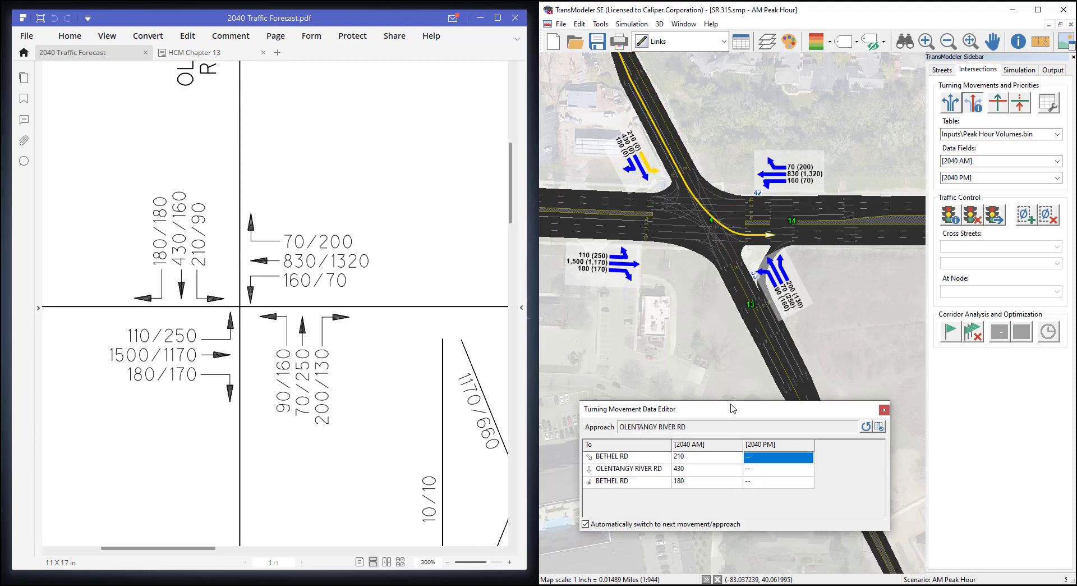
# Step: Enter southbound Olentangy River Rd 2040 PM volumes of left 90, through 160 and right 180, and close the Turning Movement Data Editor
pyautogui.write('90')
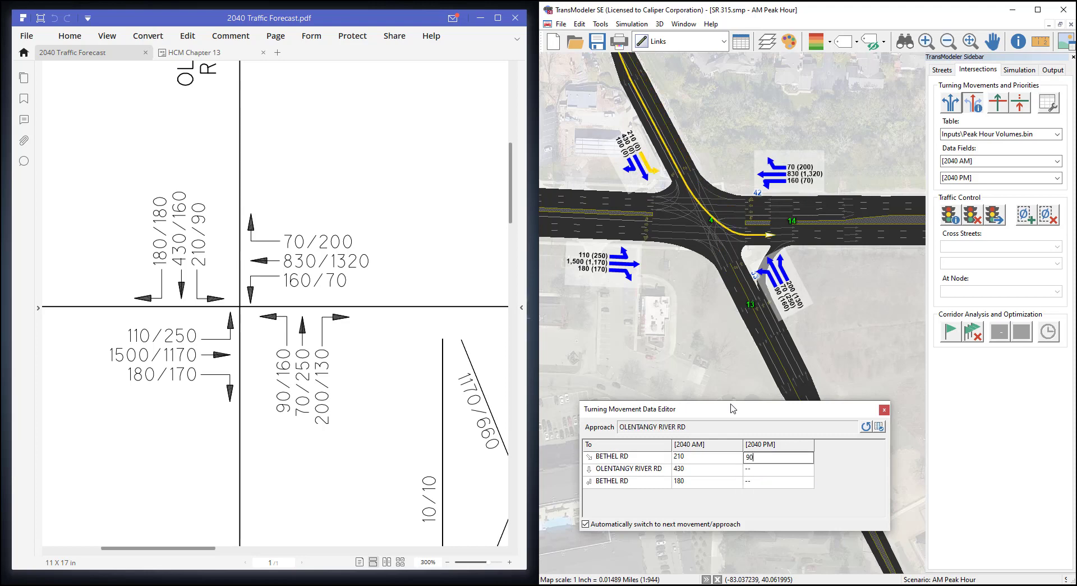
pyautogui.press('Return')
pyautogui.write('160')
pyautogui.press('Return')
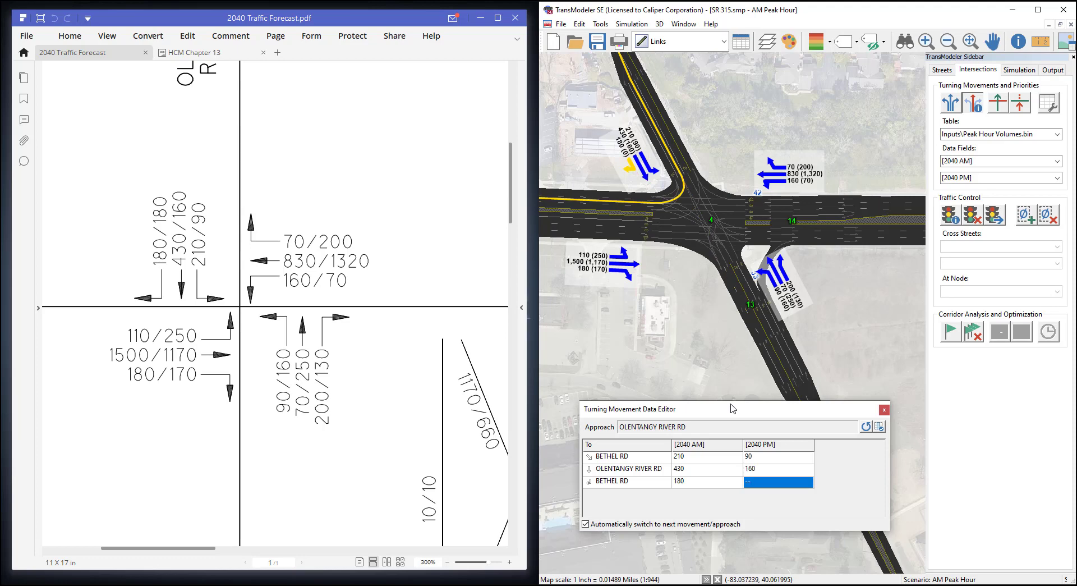
pyautogui.write('180')
pyautogui.press('Return')
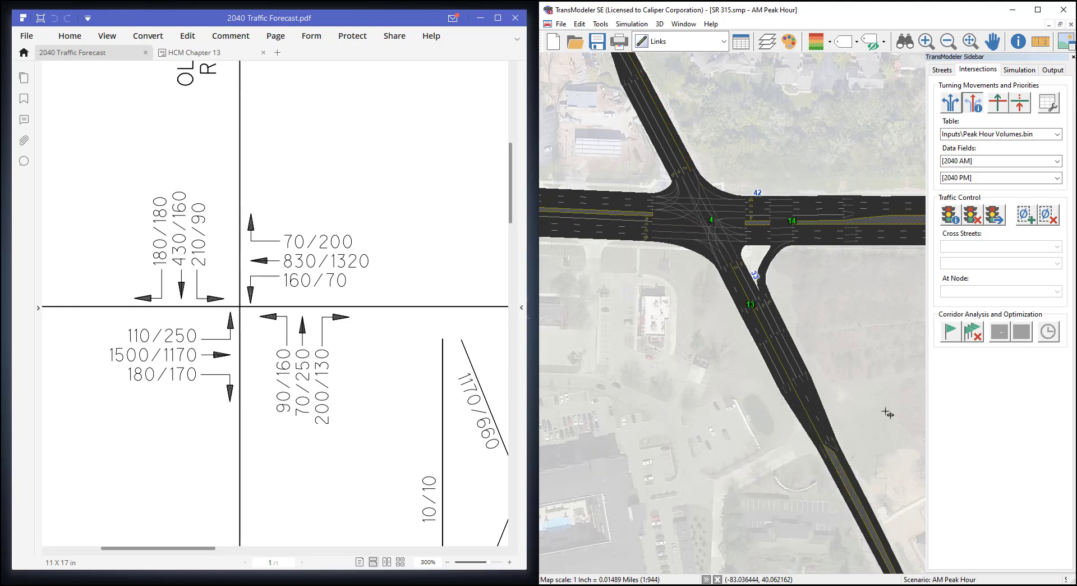
pyautogui.click(885, 410)
# Step: Locate the SR 315 northbound merge with the W N Broadway on-ramp on the map and in the 2040 Traffic Forecast PDF
pyautogui.scroll(-1, 771, 303)
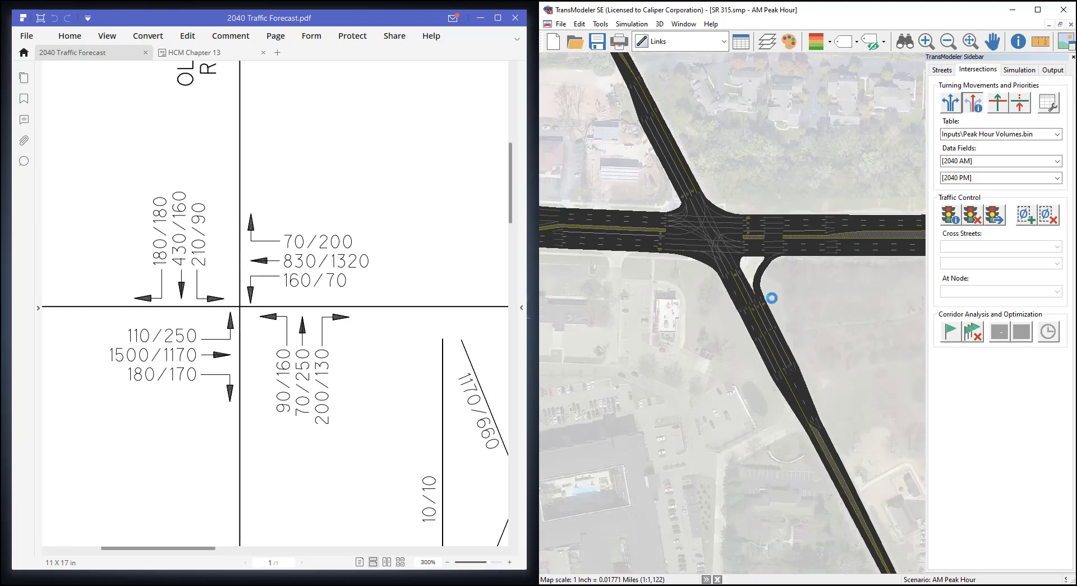
pyautogui.scroll(-1, 771, 297)
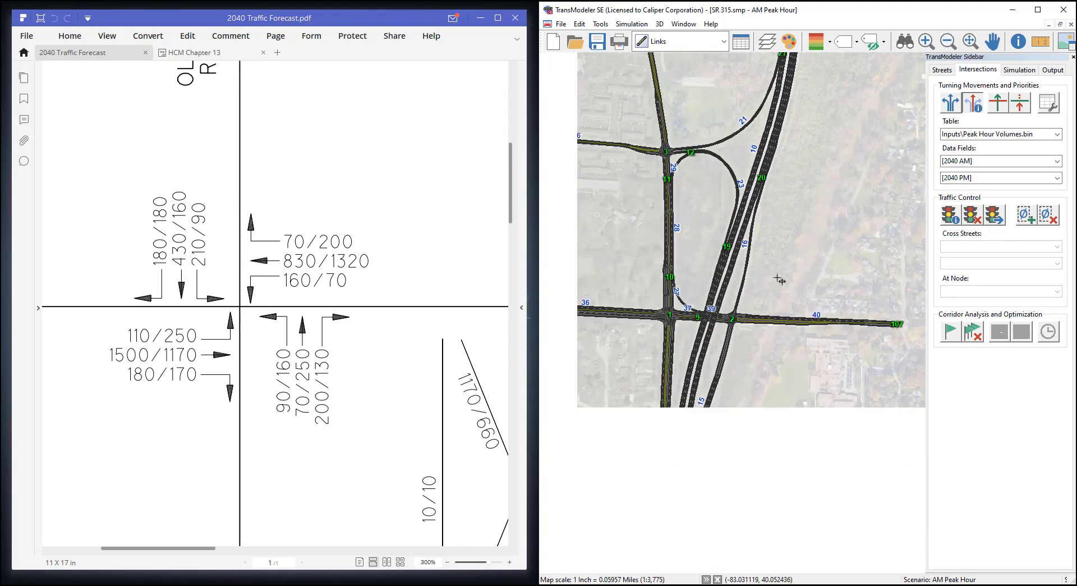
pyautogui.moveTo(708, 427); pyautogui.dragTo(734, 89)
pyautogui.moveTo(765, 404); pyautogui.dragTo(631, 134)
pyautogui.scroll(3, 702, 214)
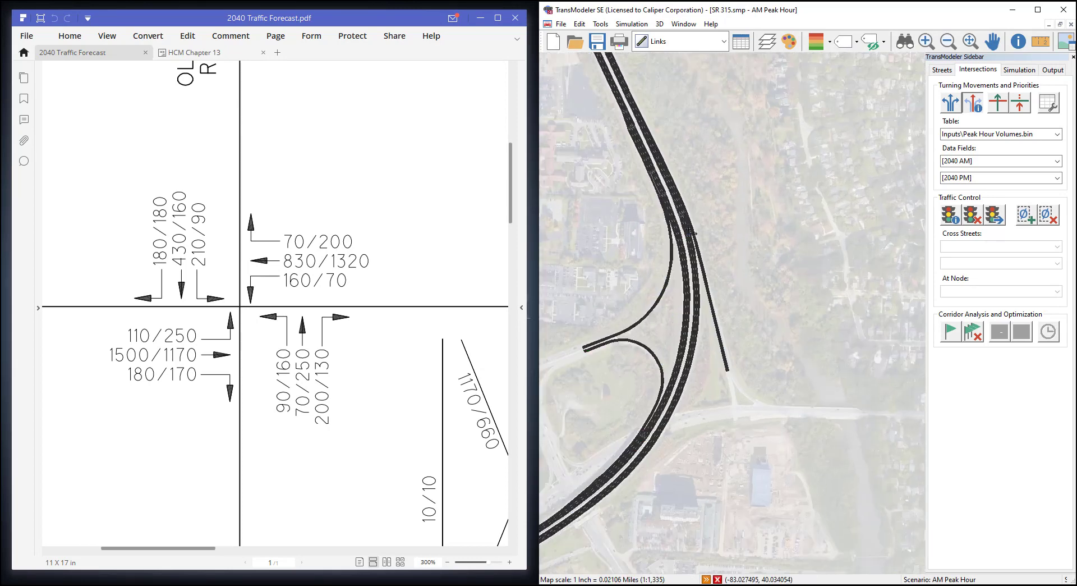
pyautogui.moveTo(707, 215); pyautogui.dragTo(802, 410)
pyautogui.moveTo(726, 272); pyautogui.dragTo(760, 320)
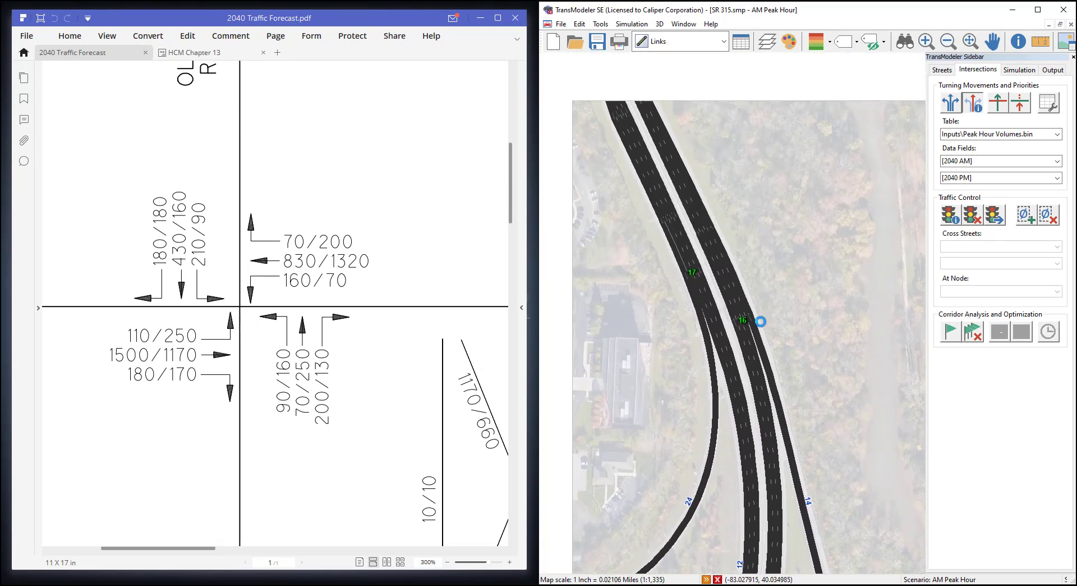
pyautogui.click(311, 285)
pyautogui.scroll(-4, 315, 284)
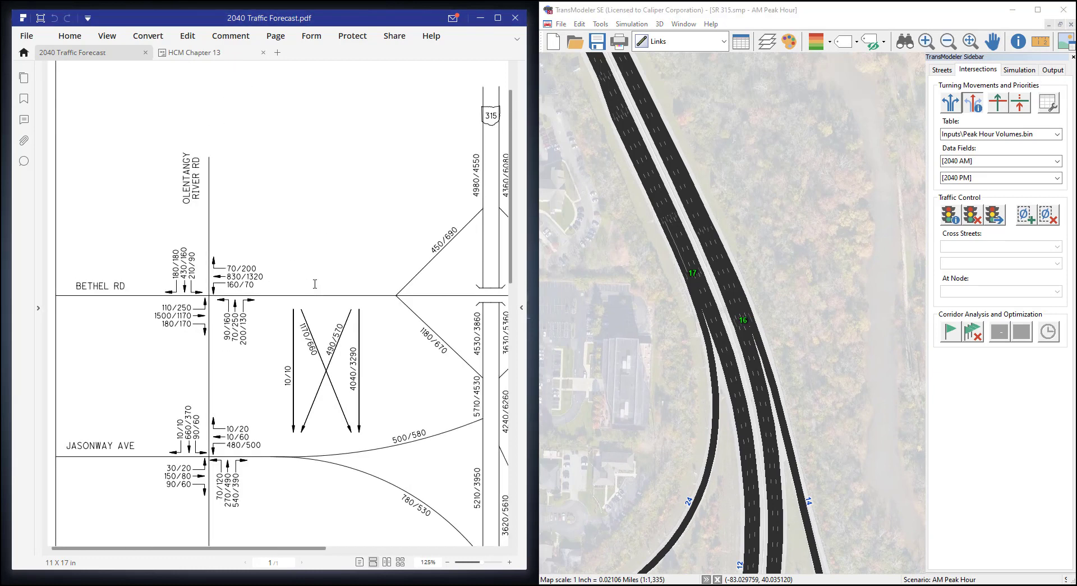
pyautogui.moveTo(319, 226); pyautogui.dragTo(106, 75)
pyautogui.moveTo(442, 419); pyautogui.dragTo(346, 190)
pyautogui.moveTo(318, 429); pyautogui.dragTo(295, 215)
pyautogui.scroll(2, 296, 313)
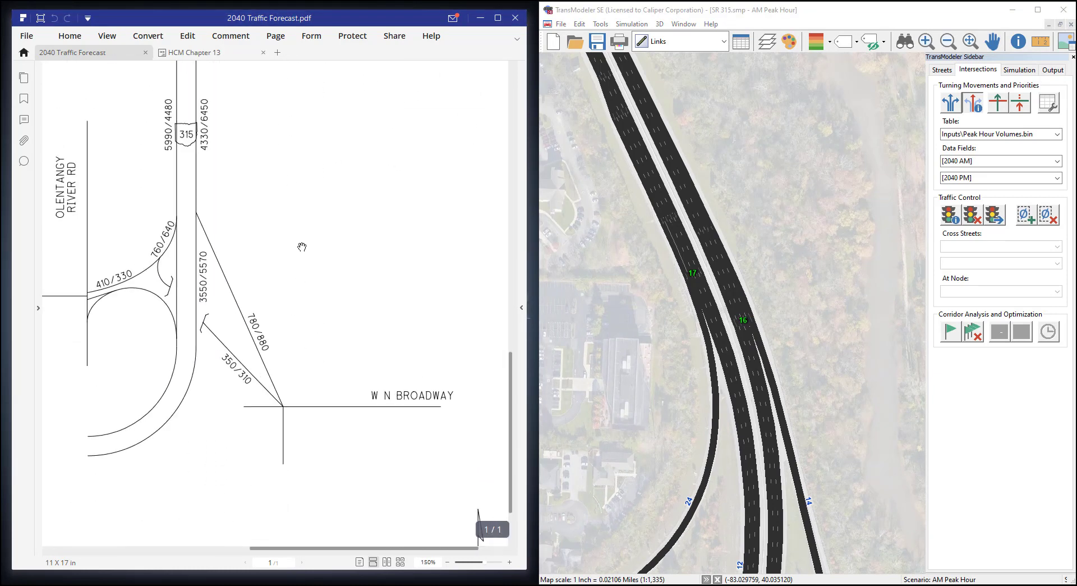
# Step: Open the turning movement data of node 16, the SR 315 northbound merge, and position the editor below the node
pyautogui.moveTo(718, 371); pyautogui.dragTo(746, 319)
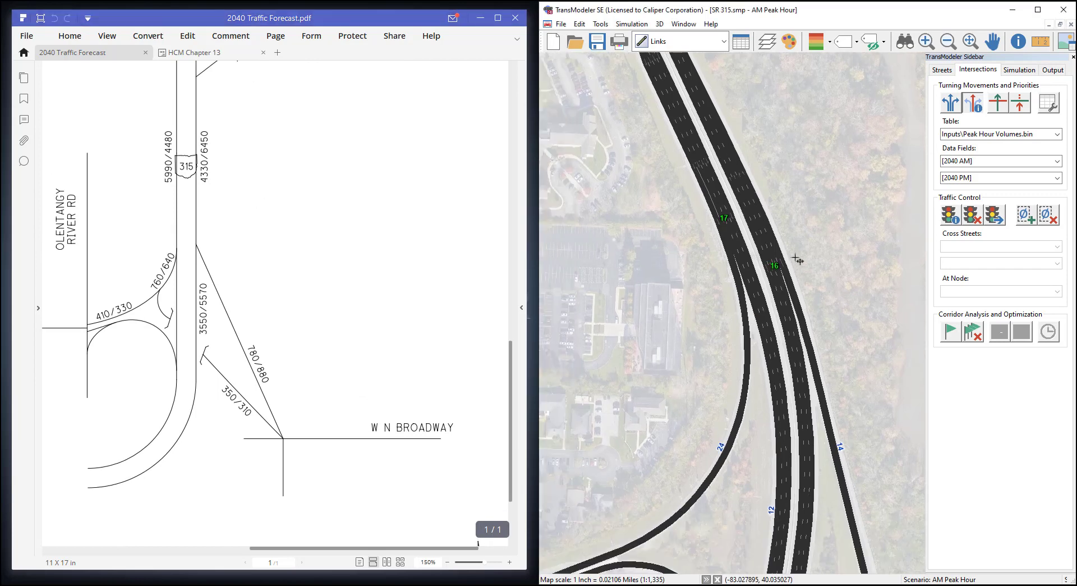
pyautogui.moveTo(784, 254); pyautogui.dragTo(736, 289)
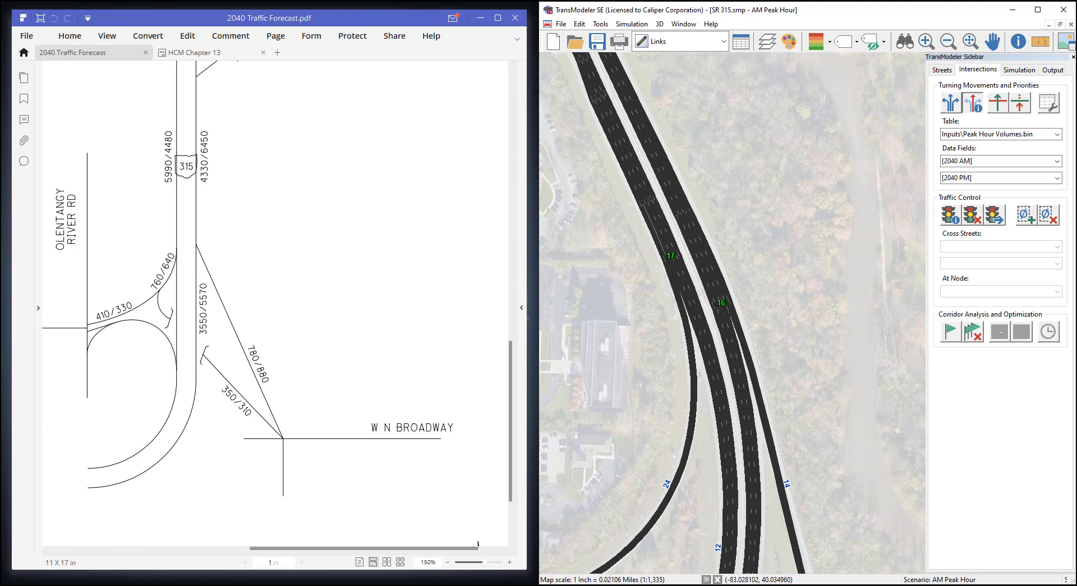
pyautogui.click(723, 303)
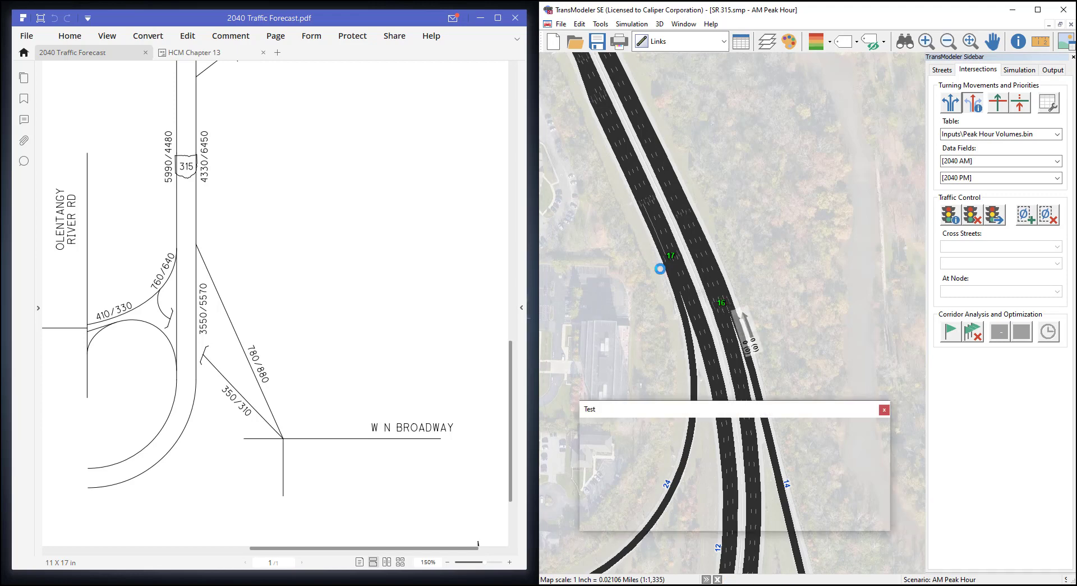
pyautogui.moveTo(737, 256); pyautogui.dragTo(754, 417)
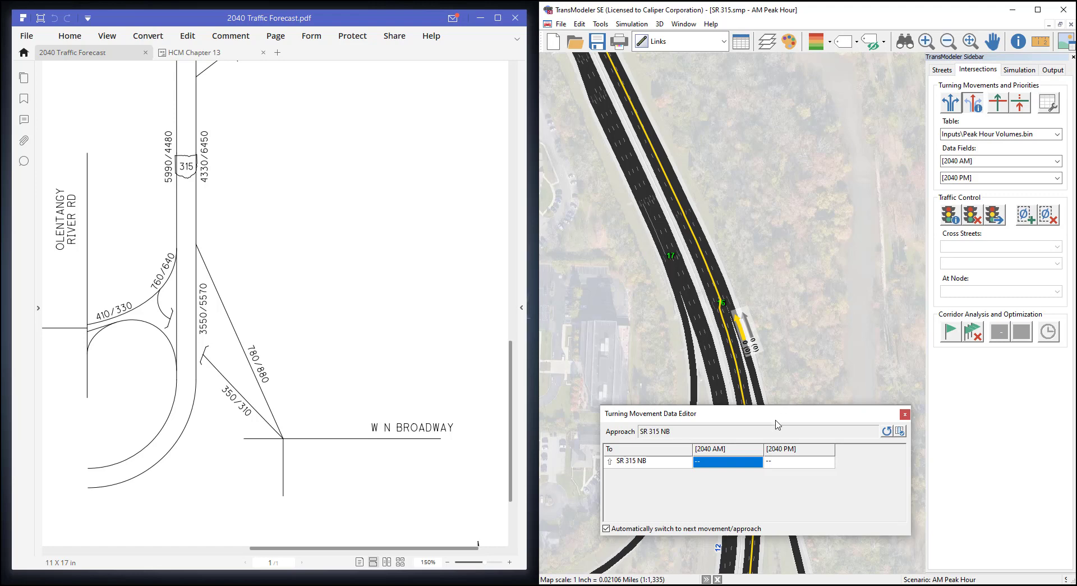
# Step: Trace the highlighted SR 315 northbound path from upstream of the W N Broadway merge to the next exit ramp and back
pyautogui.scroll(-2, 750, 309)
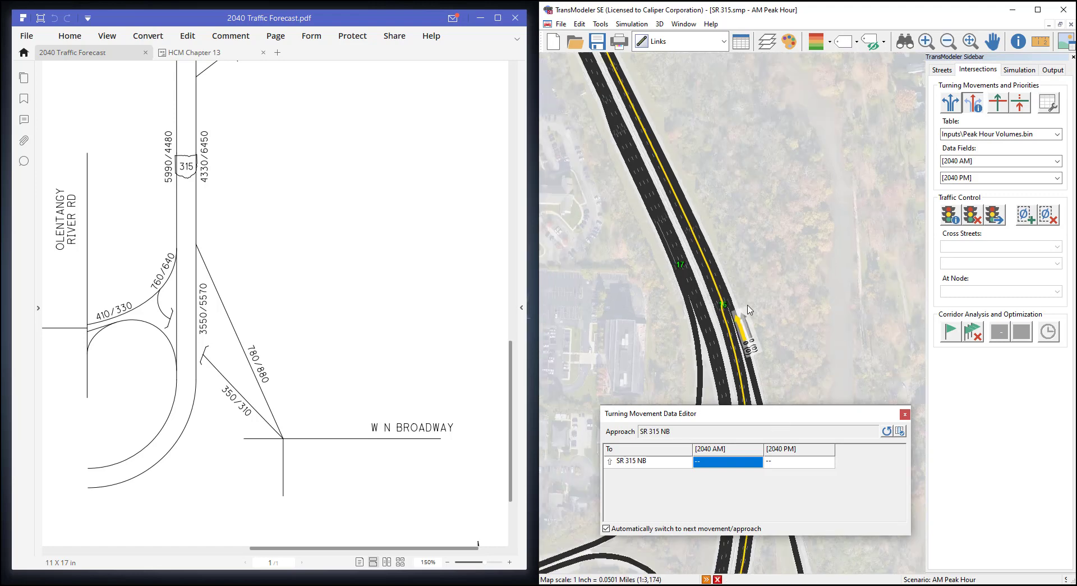
pyautogui.scroll(-2, 749, 310)
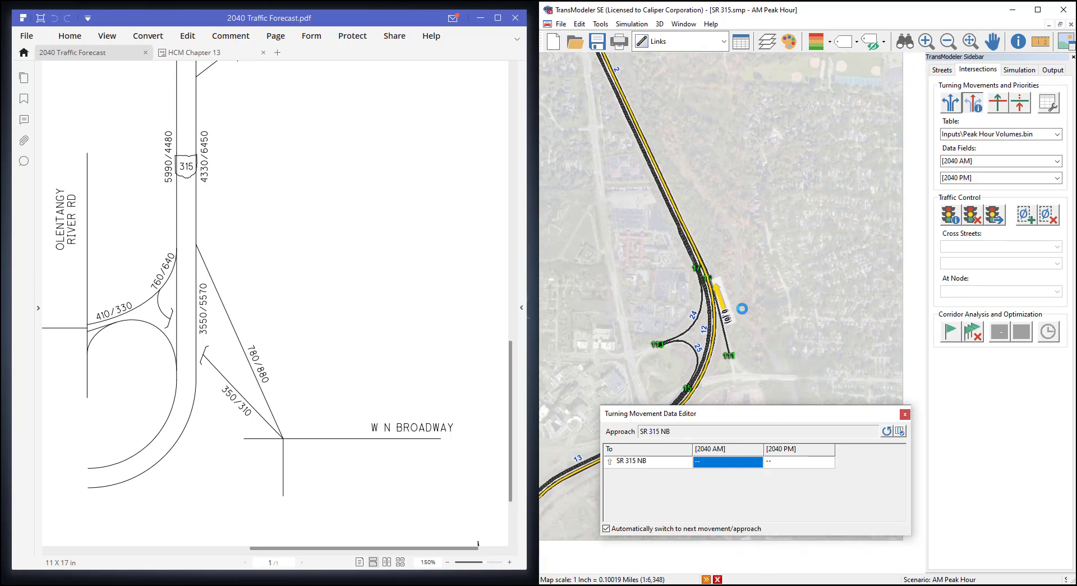
pyautogui.moveTo(731, 418); pyautogui.dragTo(735, 459)
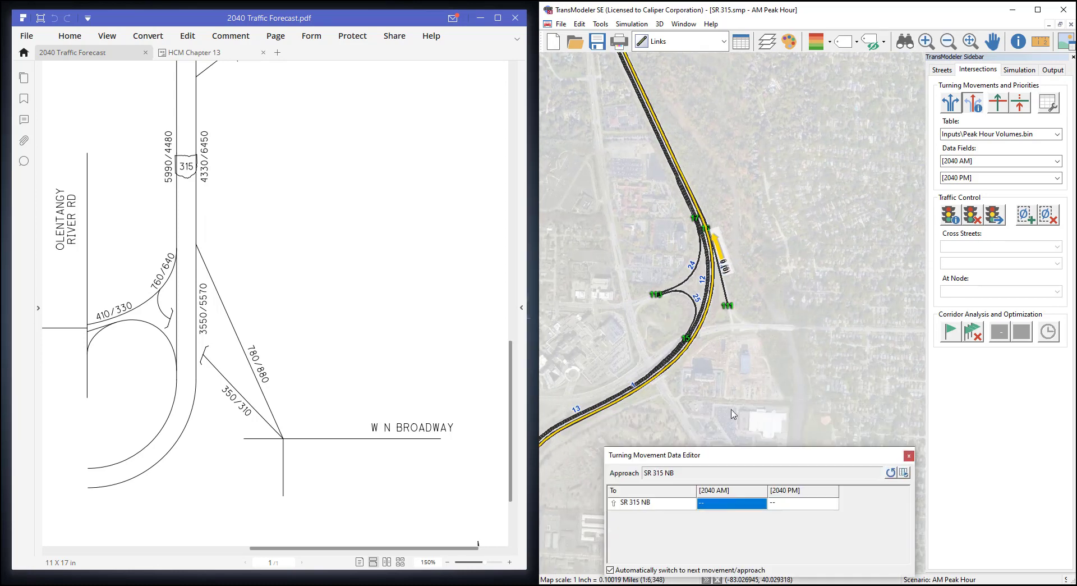
pyautogui.moveTo(731, 374); pyautogui.dragTo(796, 291)
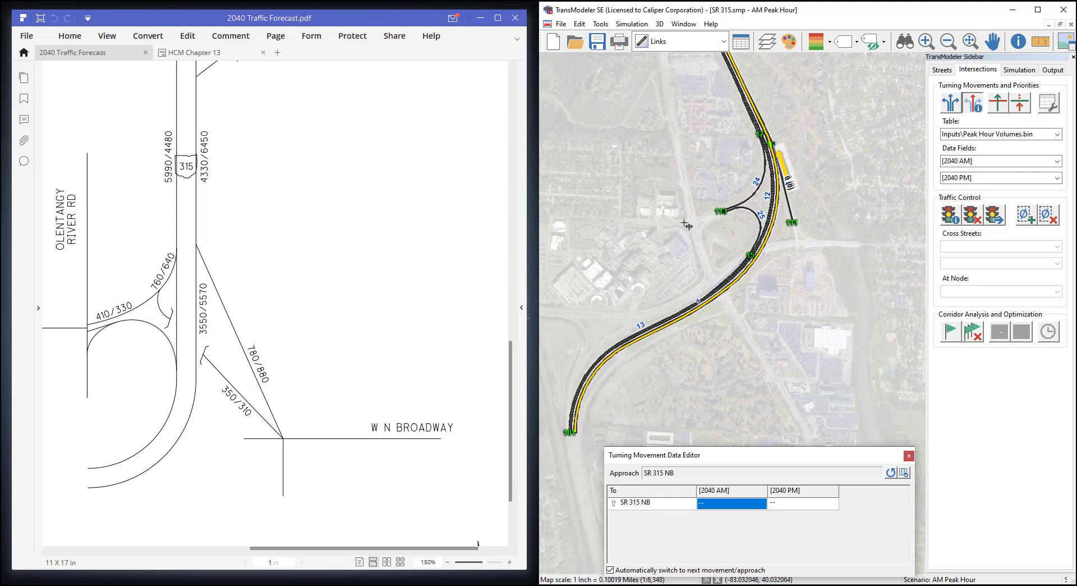
pyautogui.moveTo(707, 168); pyautogui.dragTo(731, 379)
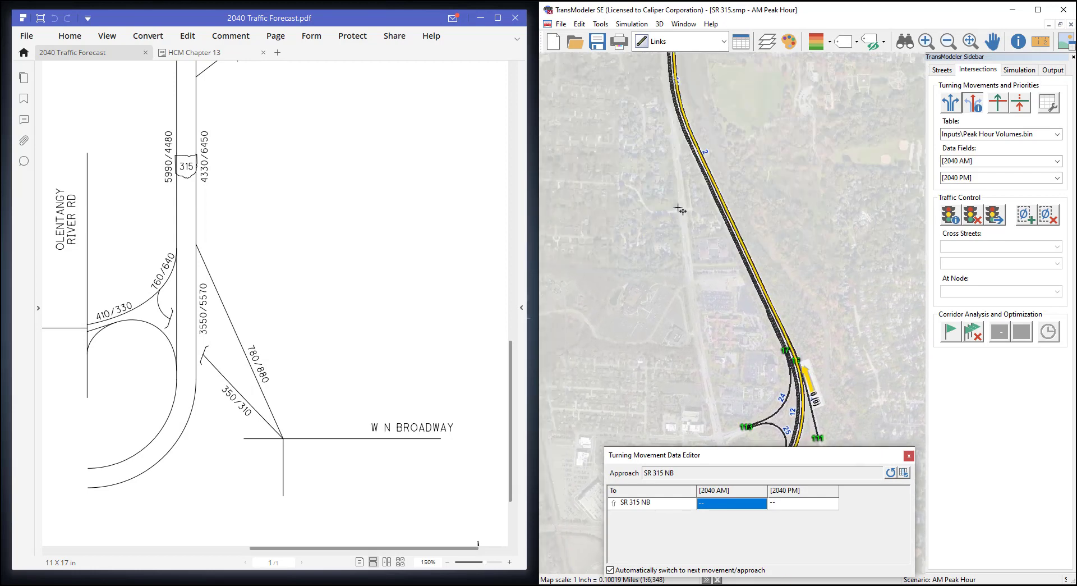
pyautogui.moveTo(678, 206); pyautogui.dragTo(685, 341)
pyautogui.moveTo(683, 117); pyautogui.dragTo(693, 264)
pyautogui.scroll(1, 700, 239)
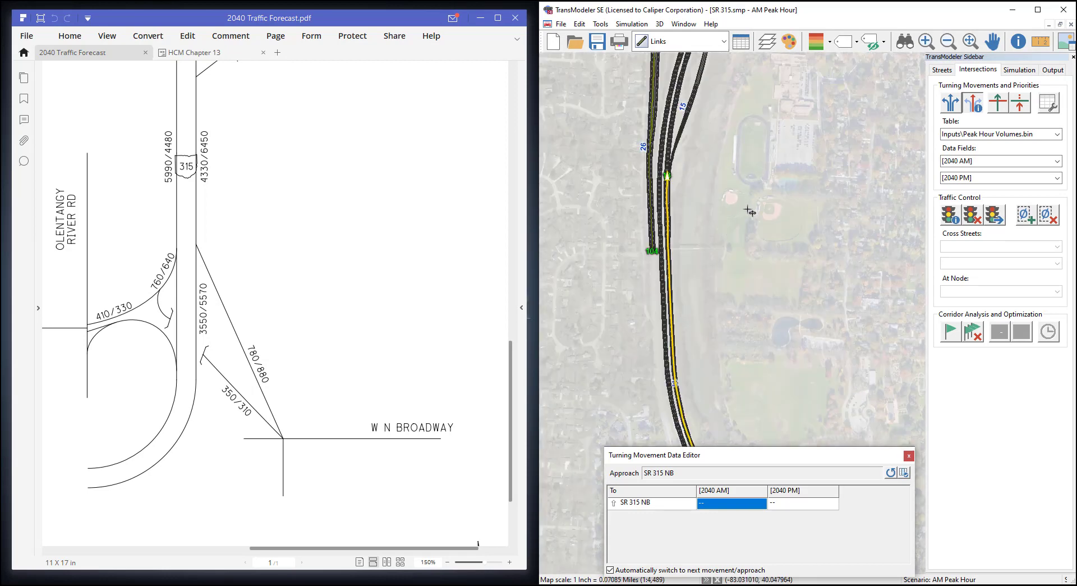
pyautogui.scroll(-1, 749, 212)
pyautogui.moveTo(742, 182); pyautogui.dragTo(773, 271)
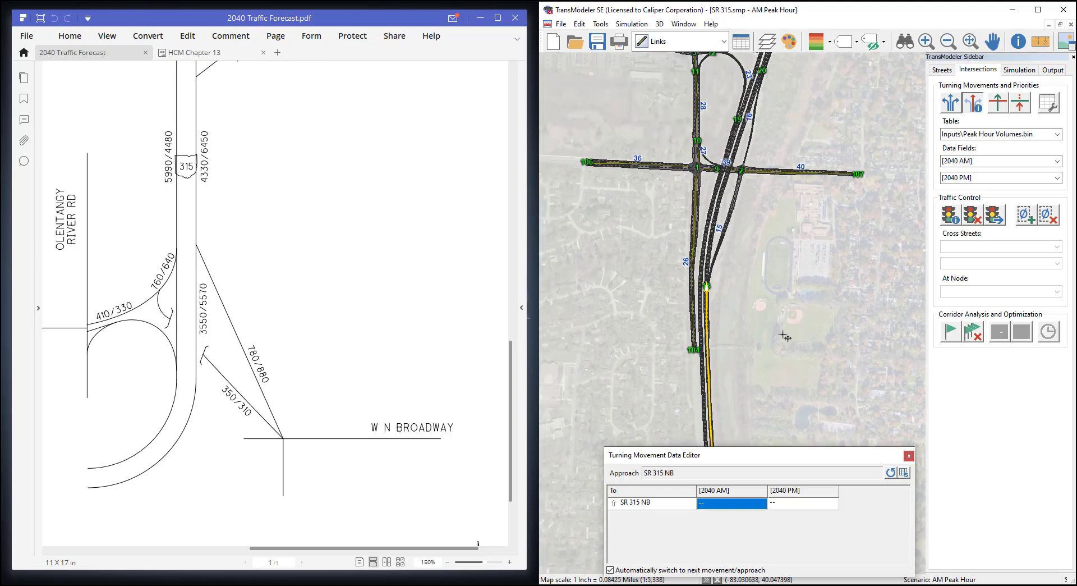
pyautogui.moveTo(802, 399); pyautogui.dragTo(780, 230)
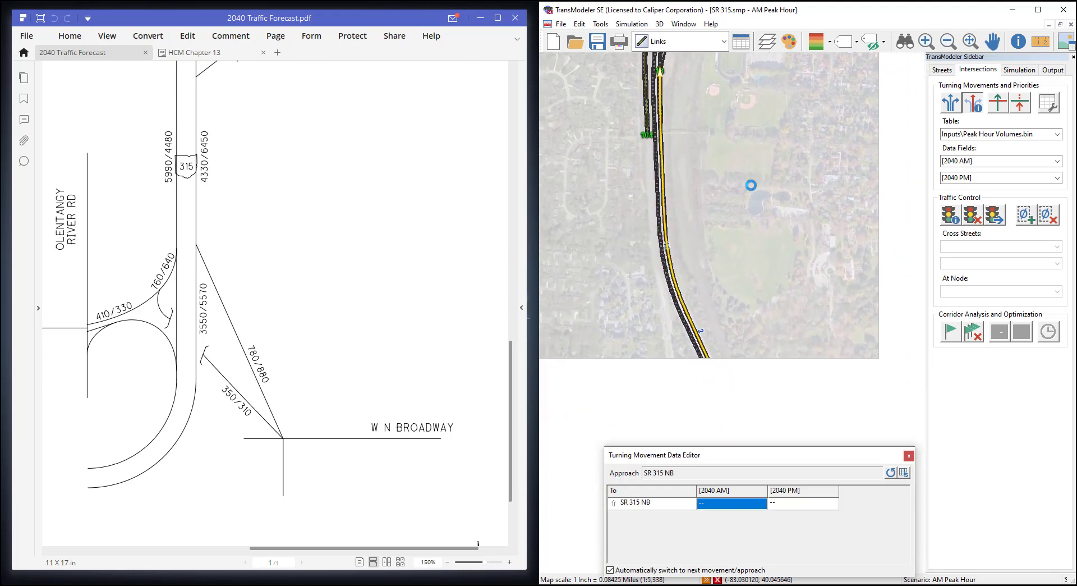
pyautogui.moveTo(814, 418); pyautogui.dragTo(775, 239)
pyautogui.scroll(-2, 775, 238)
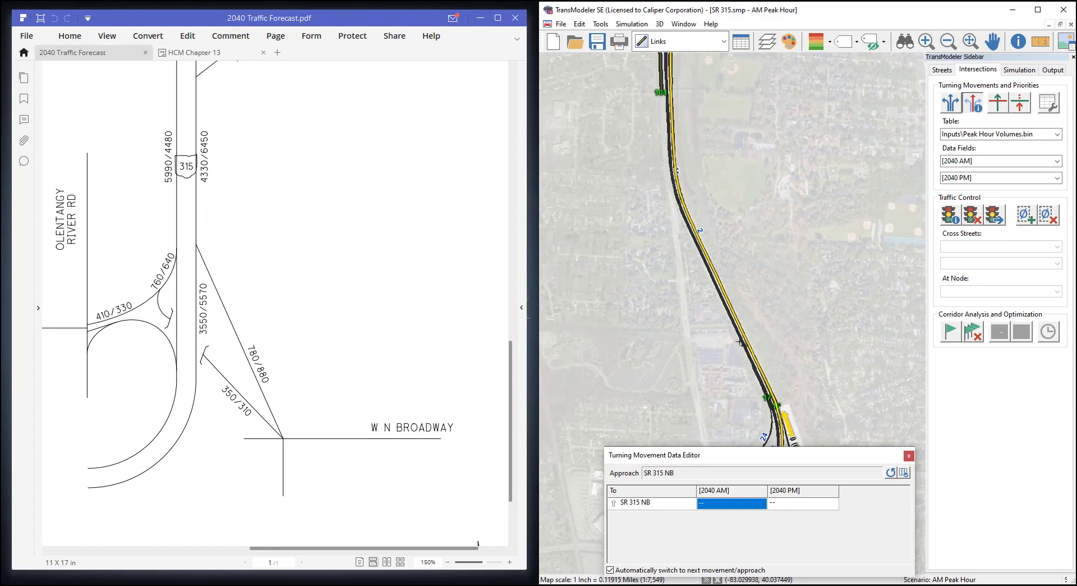
pyautogui.scroll(1, 729, 283)
pyautogui.moveTo(782, 342); pyautogui.dragTo(750, 165)
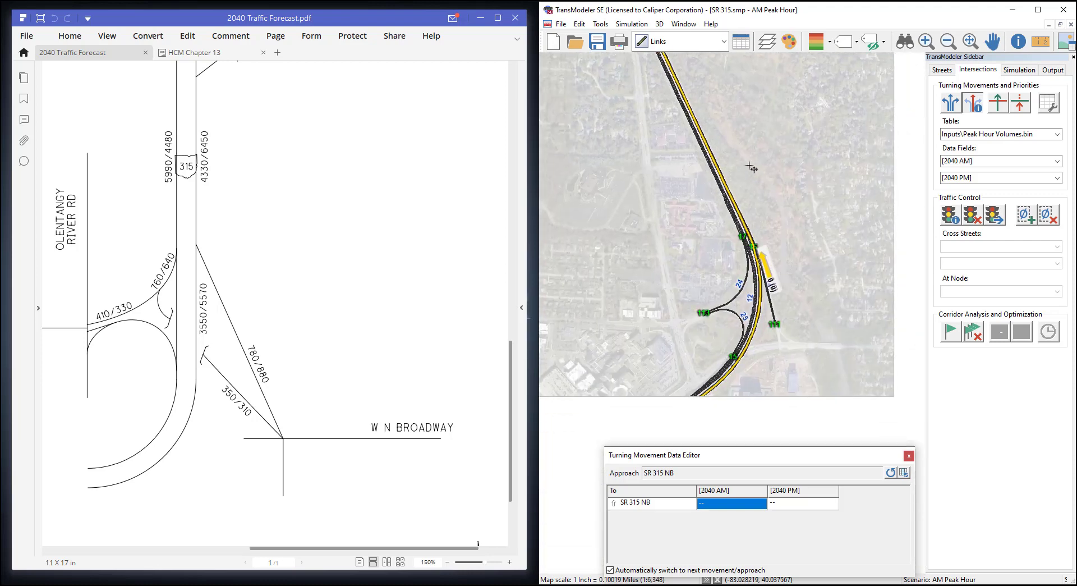
# Step: Compare the SR 315 northbound link volumes upstream and downstream of the W N Broadway merge between the map and the 2040 Traffic Forecast PDF
pyautogui.moveTo(770, 324); pyautogui.dragTo(796, 230)
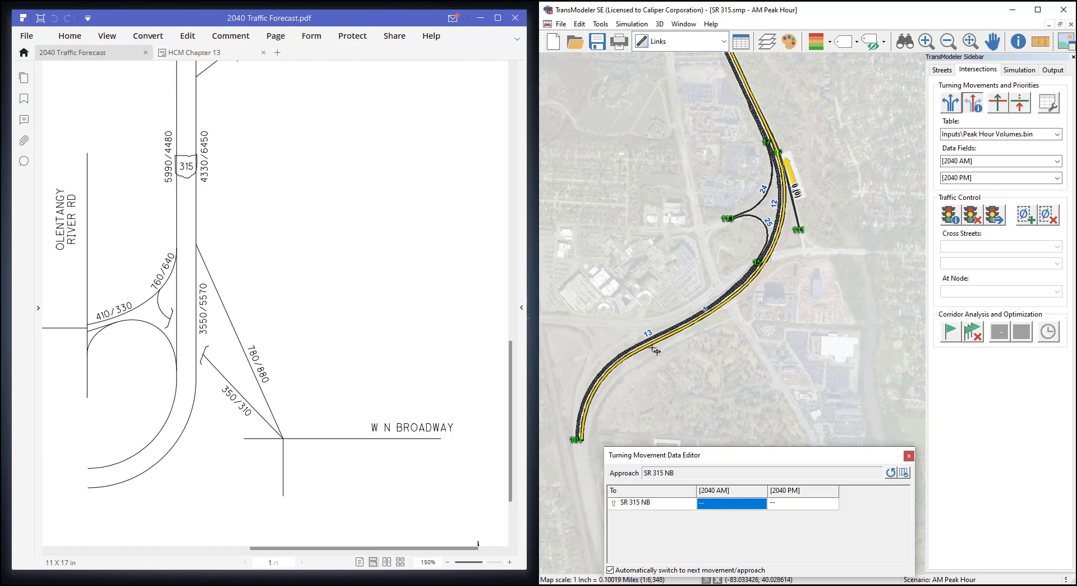
pyautogui.scroll(1, 821, 170)
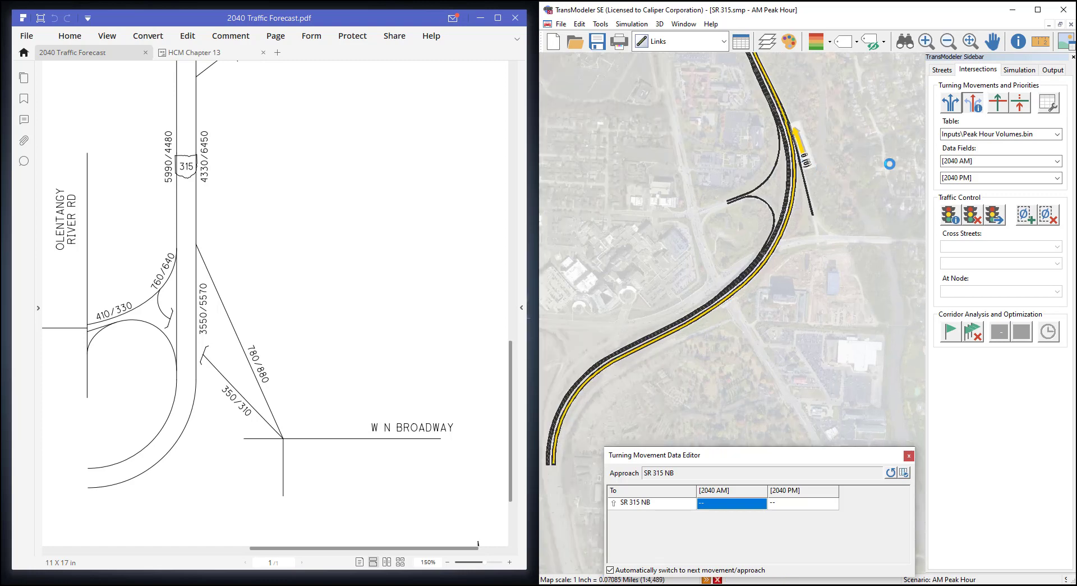
pyautogui.moveTo(887, 142); pyautogui.dragTo(785, 304)
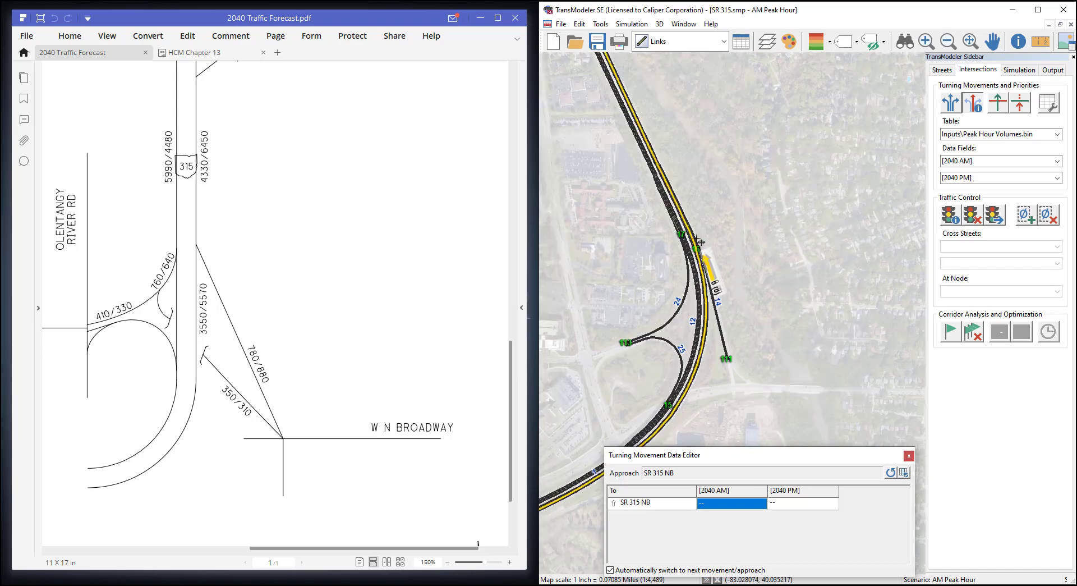
pyautogui.scroll(1, 697, 245)
pyautogui.scroll(2, 697, 245)
pyautogui.moveTo(731, 218); pyautogui.dragTo(763, 293)
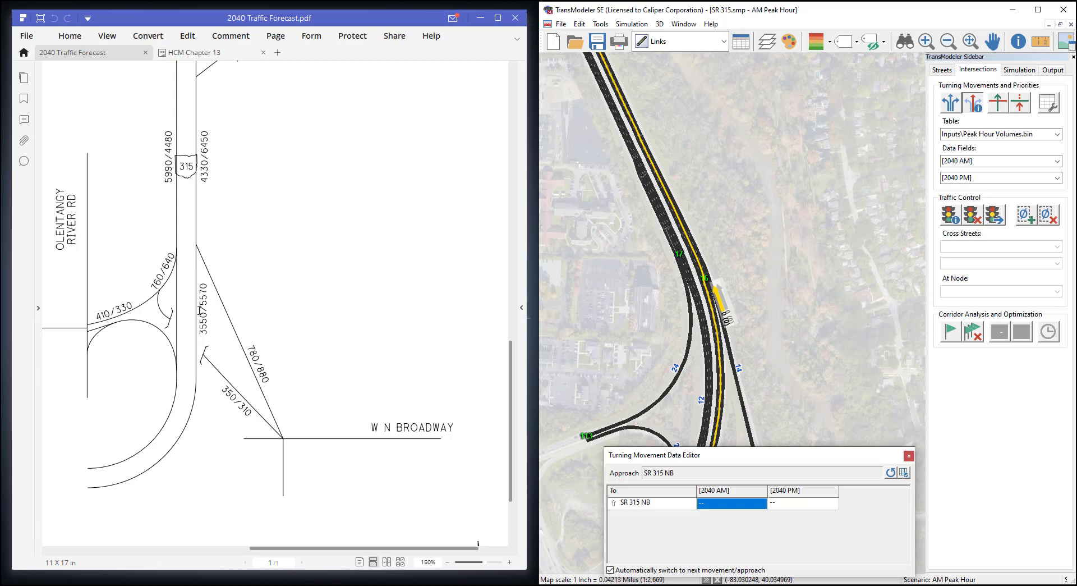
pyautogui.scroll(2, 199, 310)
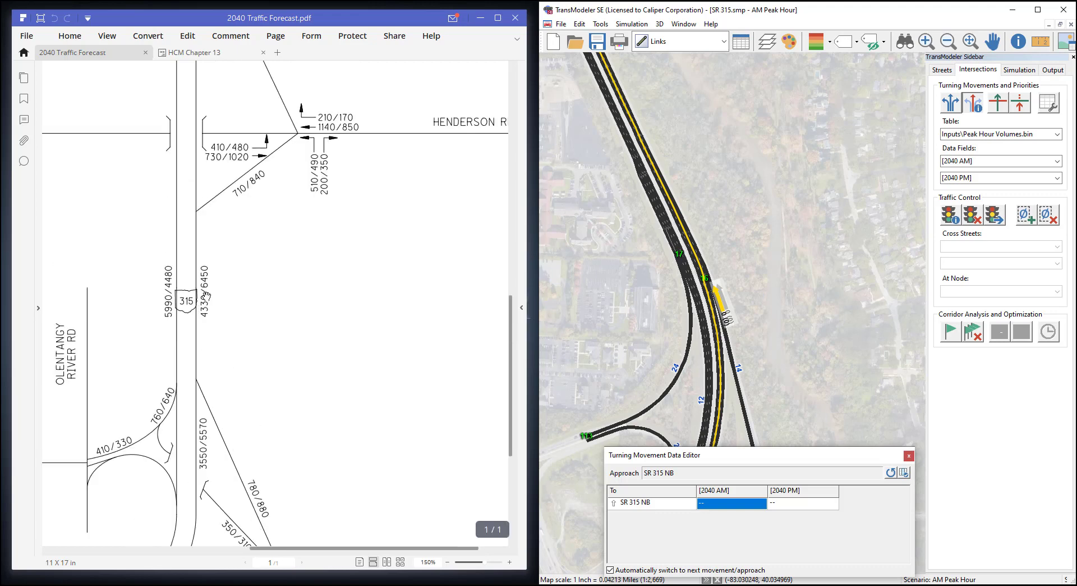
pyautogui.moveTo(206, 295); pyautogui.dragTo(205, 315)
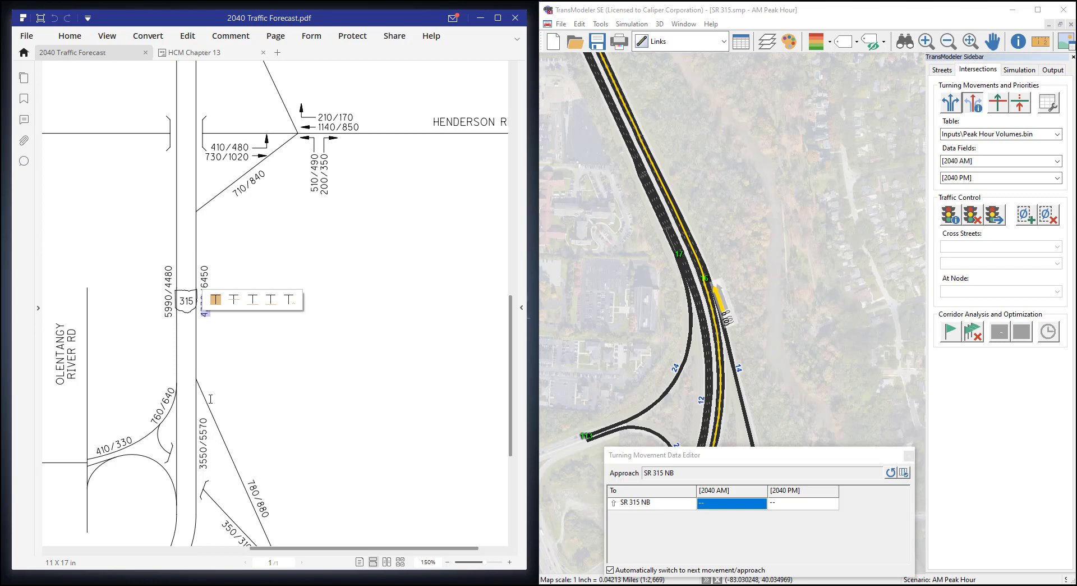
pyautogui.scroll(-2, 210, 399)
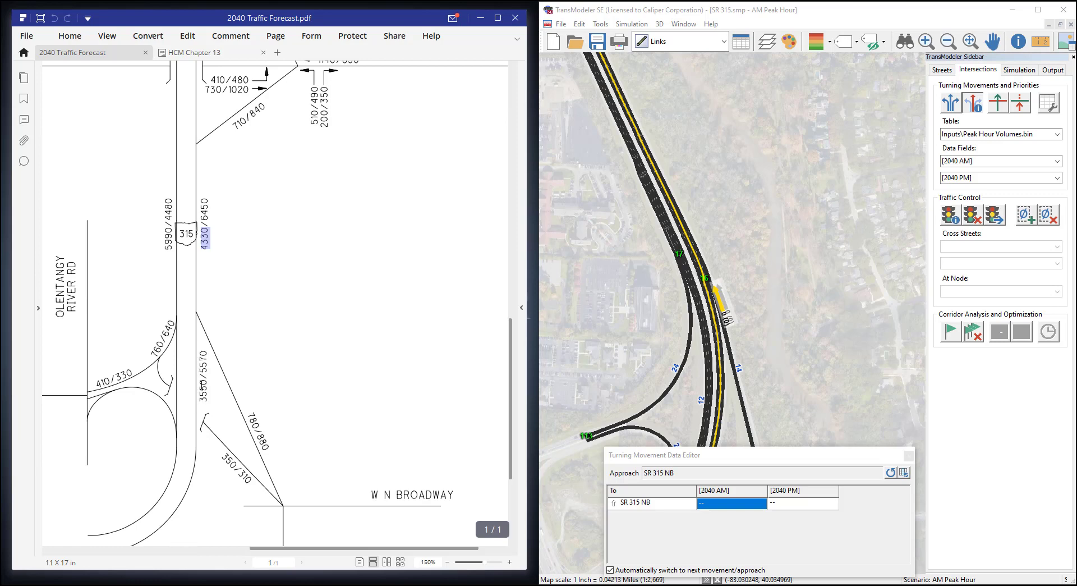
pyautogui.moveTo(204, 382); pyautogui.dragTo(204, 399)
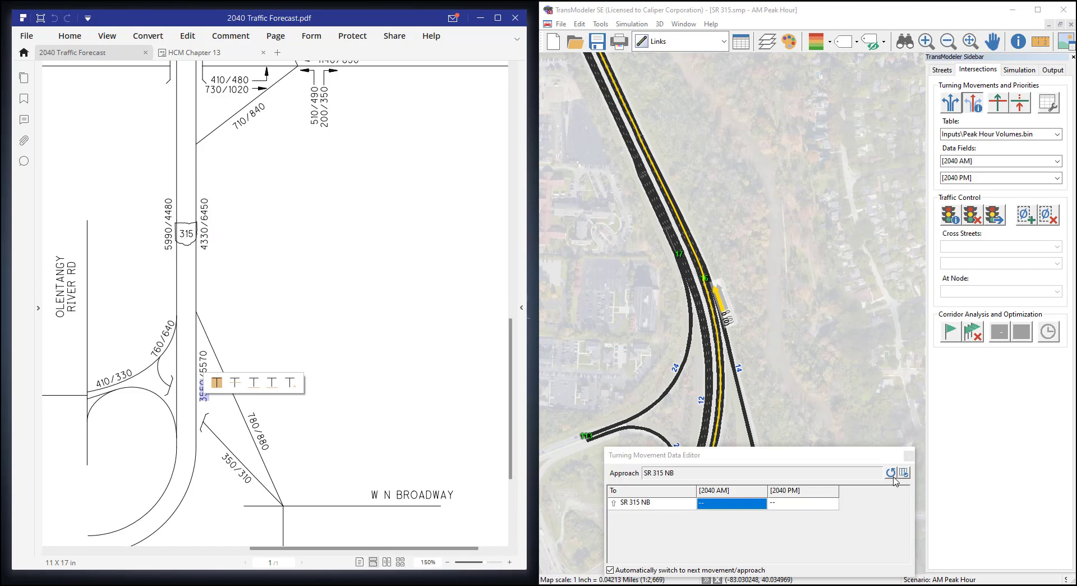
# Step: Enter SR 315 northbound mainline 2040 volumes of 3550 AM and 5570 PM at the W N Broadway merge
pyautogui.click(730, 503)
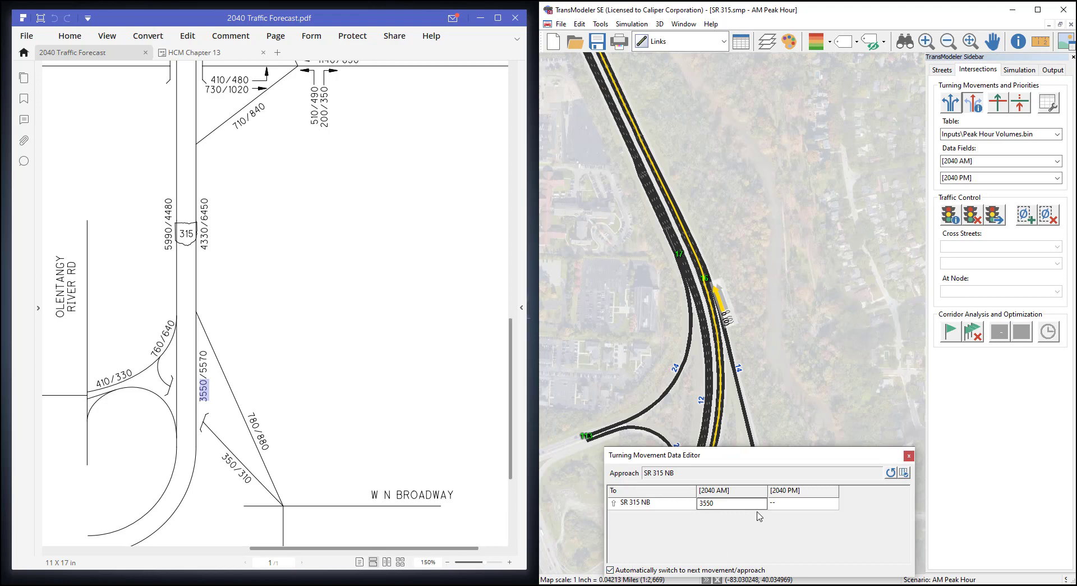
pyautogui.press('Return')
pyautogui.click(730, 503)
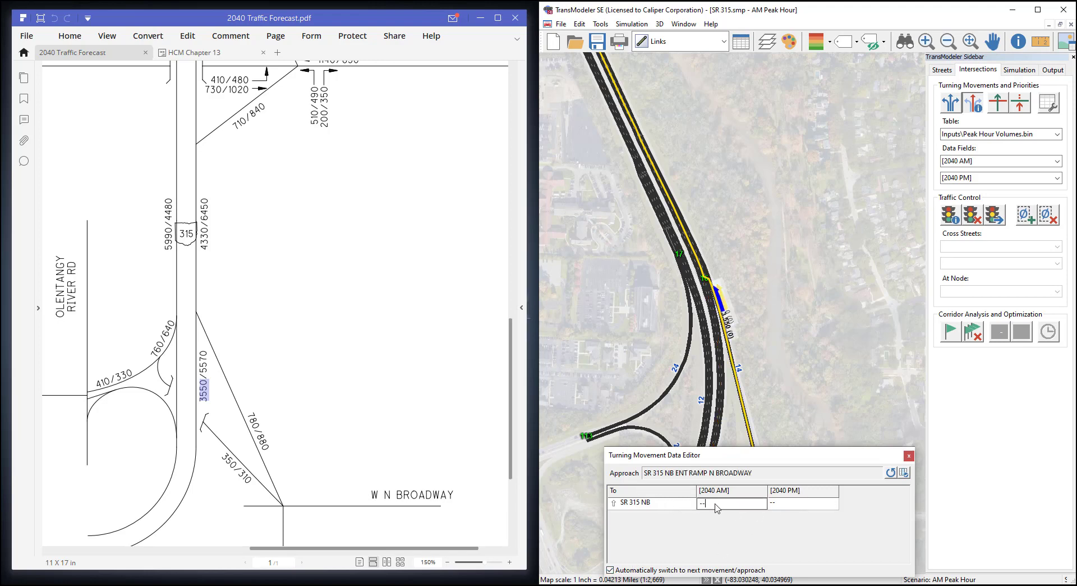
pyautogui.click(890, 473)
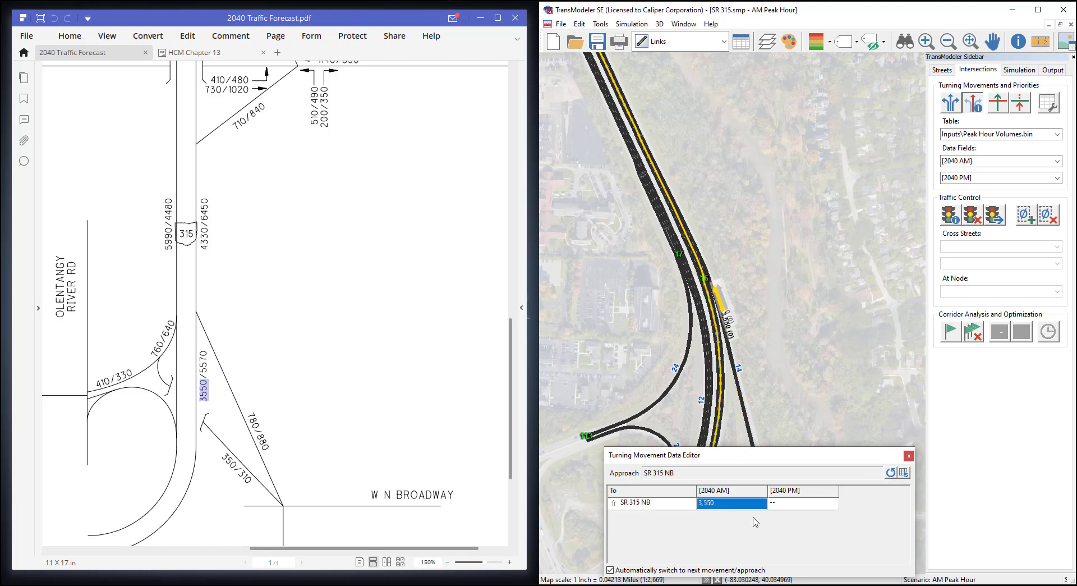
pyautogui.doubleClick(783, 507)
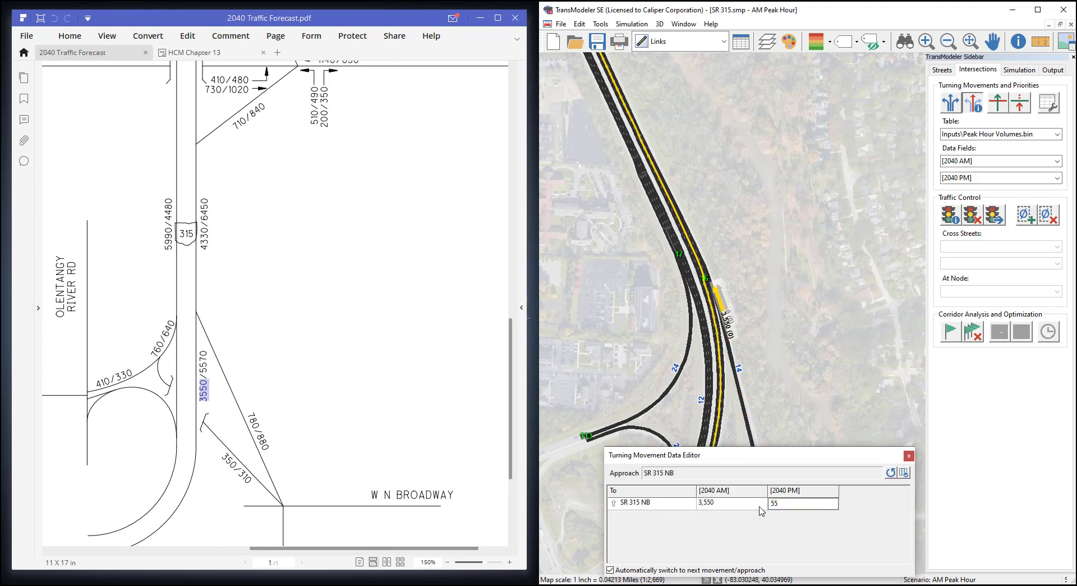
pyautogui.write('5570')
pyautogui.press('Return')
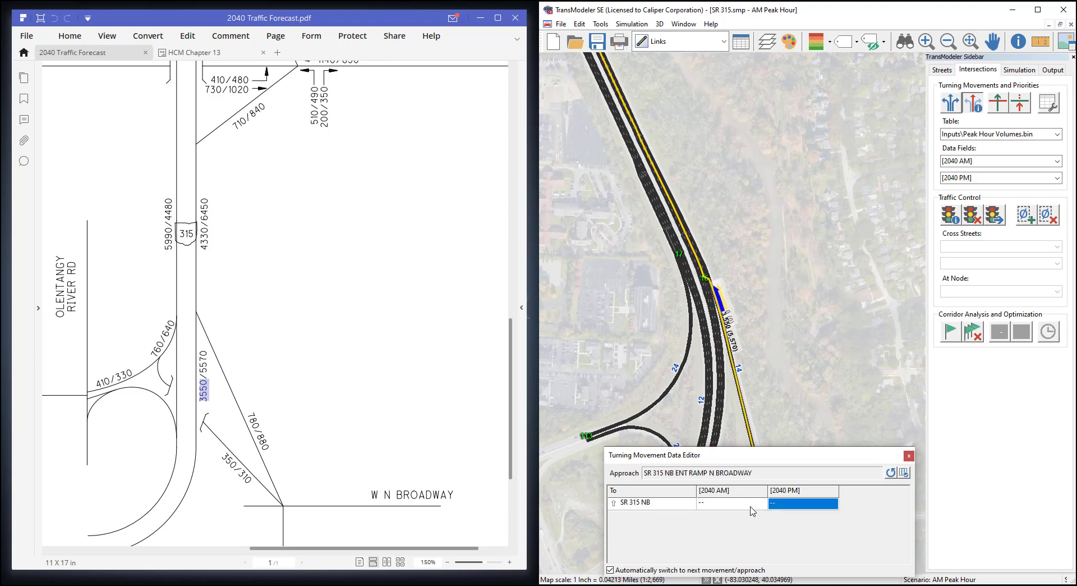
# Step: Turn off automatic movement/approach switching, enter W N Broadway on-ramp 2040 volumes of 780 AM and 880 PM, and close the editor
pyautogui.click(651, 571)
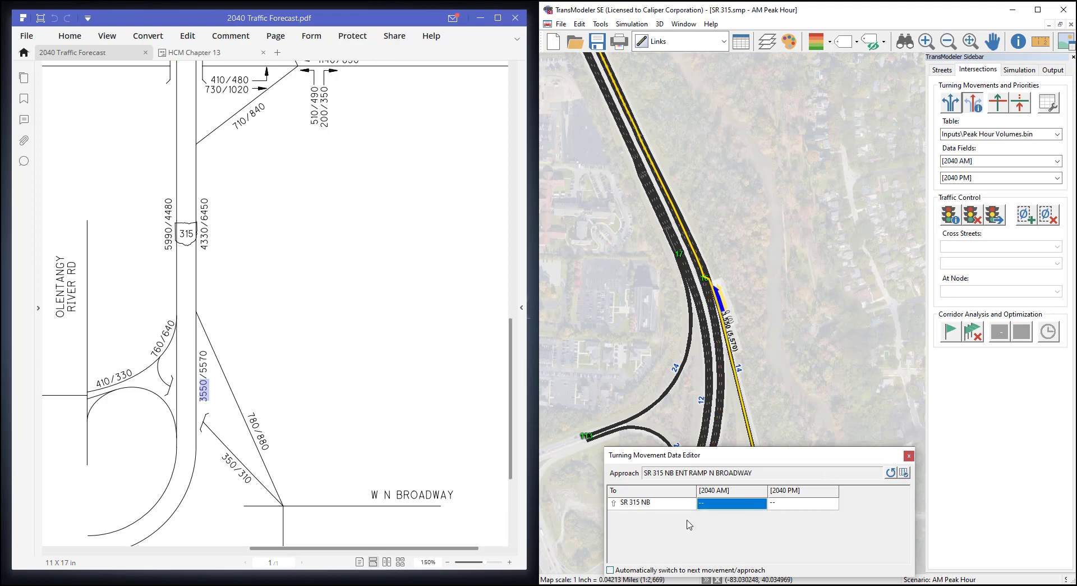
pyautogui.click(730, 504)
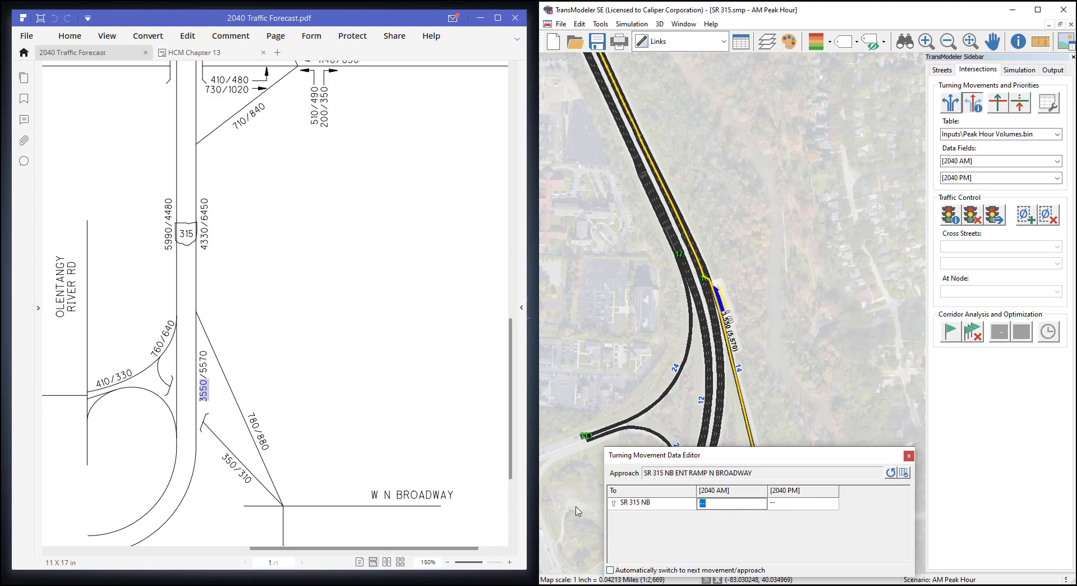
pyautogui.press('Return')
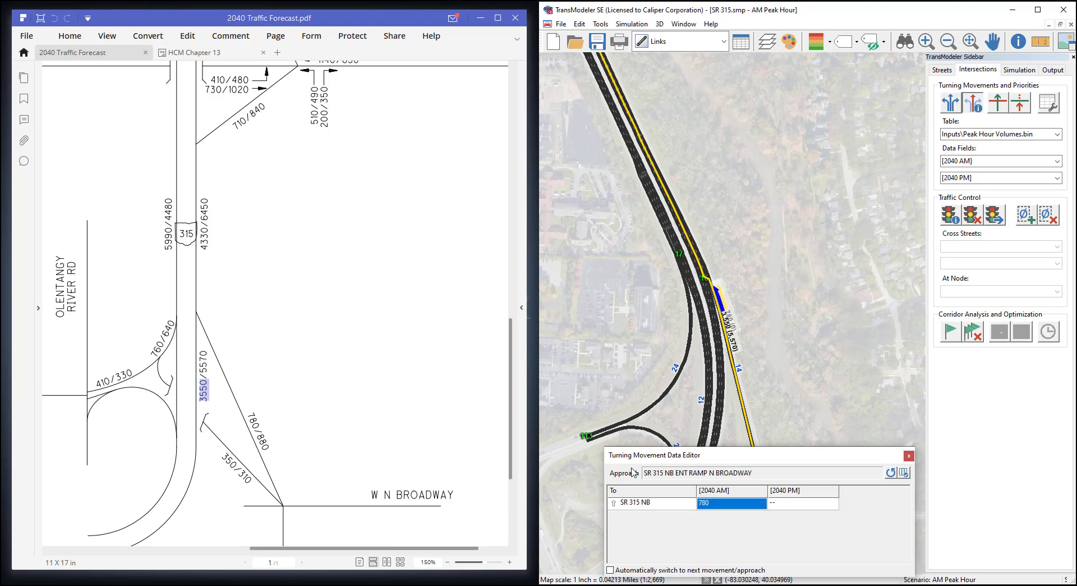
pyautogui.click(788, 510)
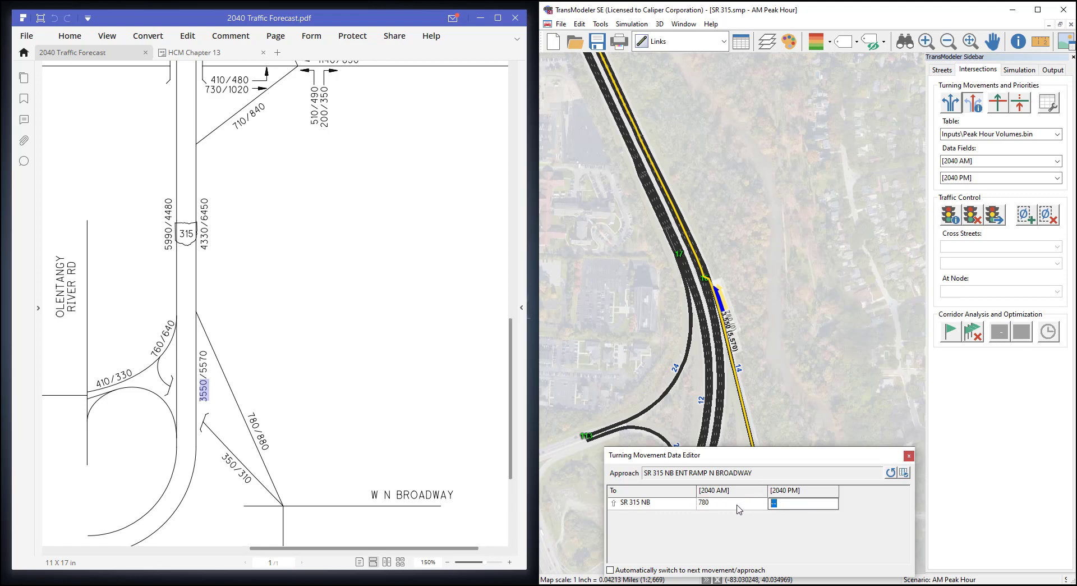
pyautogui.press('Return')
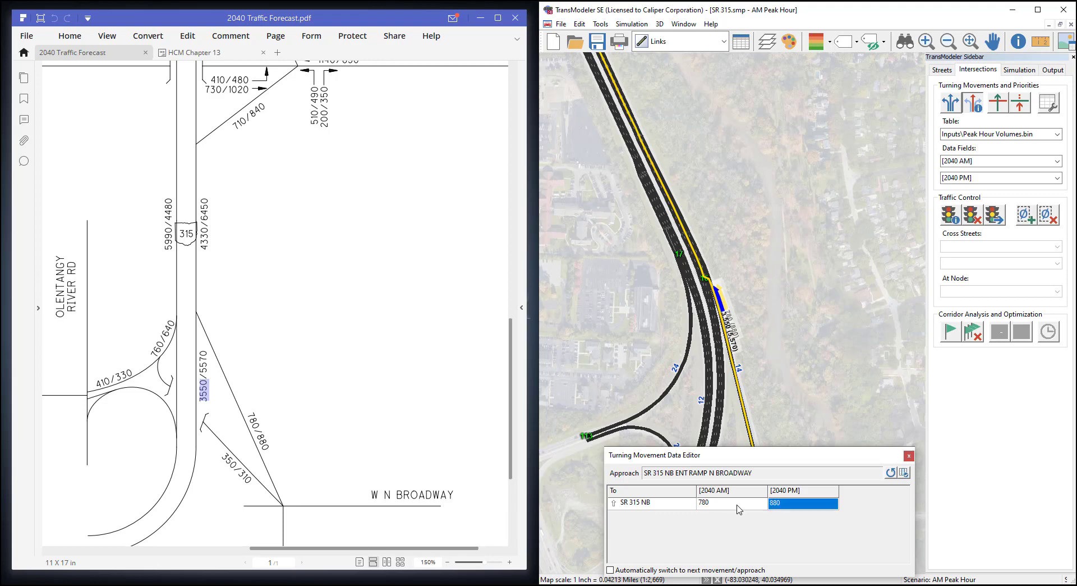
pyautogui.click(909, 456)
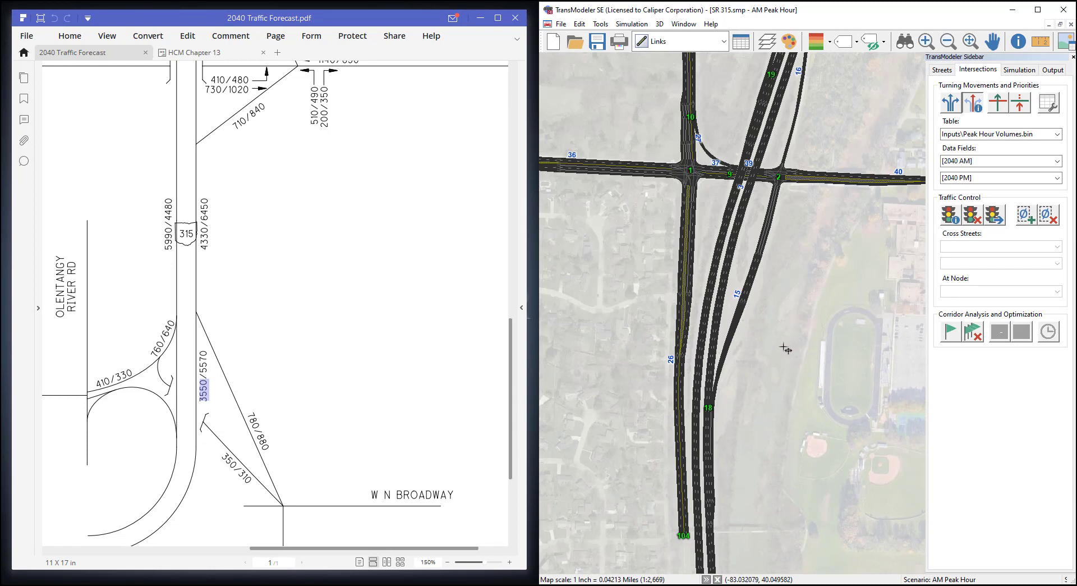
# Step: Open the turning movement data of node 18, the SR 315 northbound diverge to the Henderson Rd exit ramp
pyautogui.scroll(2, 783, 356)
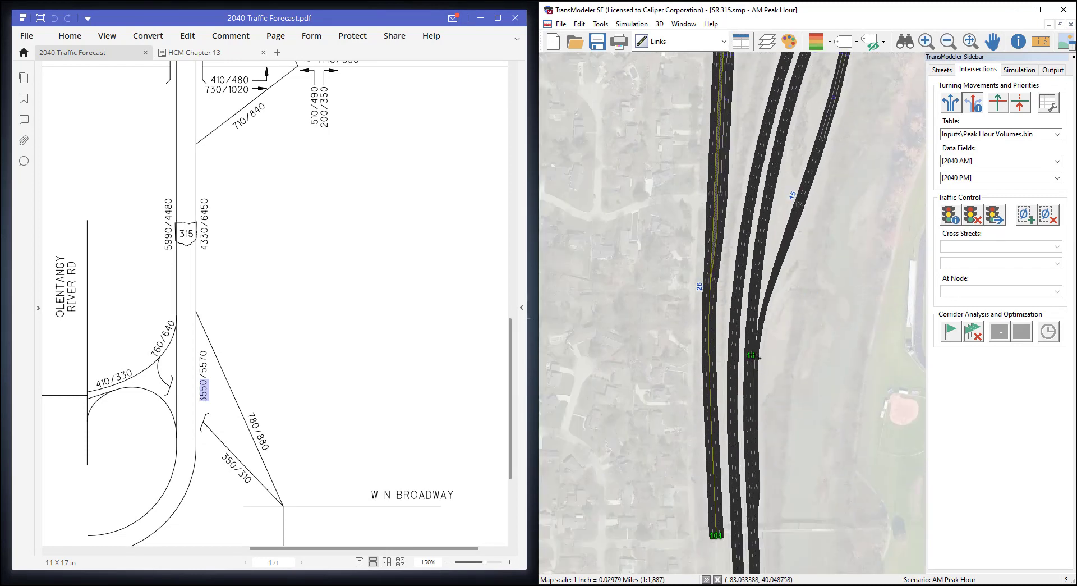
pyautogui.click(758, 357)
pyautogui.moveTo(845, 378); pyautogui.dragTo(763, 300)
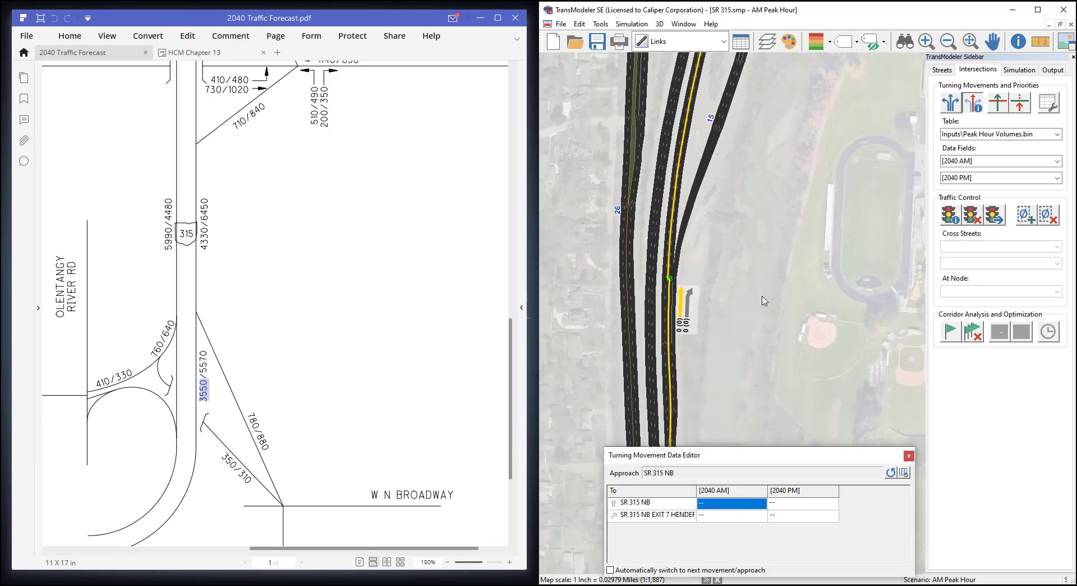
# Step: Trace the highlighted SR 315 northbound path from upstream of the Henderson Rd exit diverge to beyond Henderson Rd
pyautogui.scroll(-2, 761, 298)
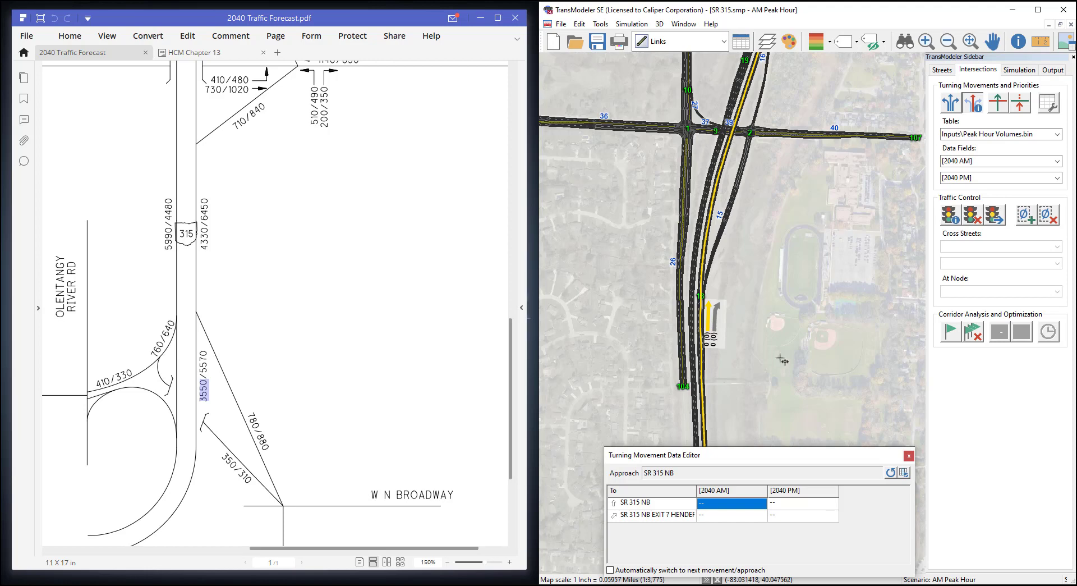
pyautogui.moveTo(784, 355); pyautogui.dragTo(799, 330)
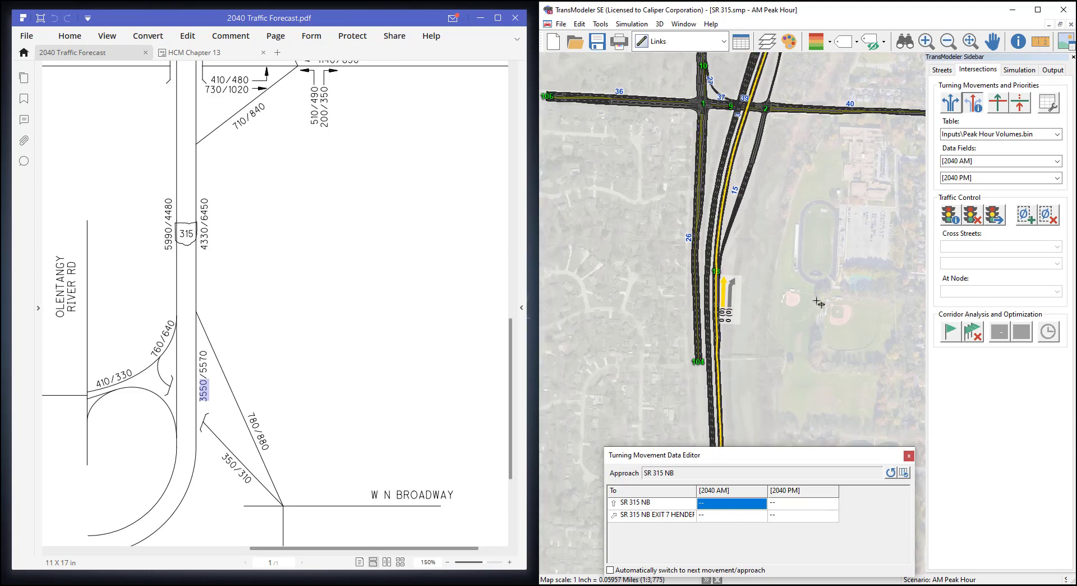
pyautogui.scroll(-3, 804, 366)
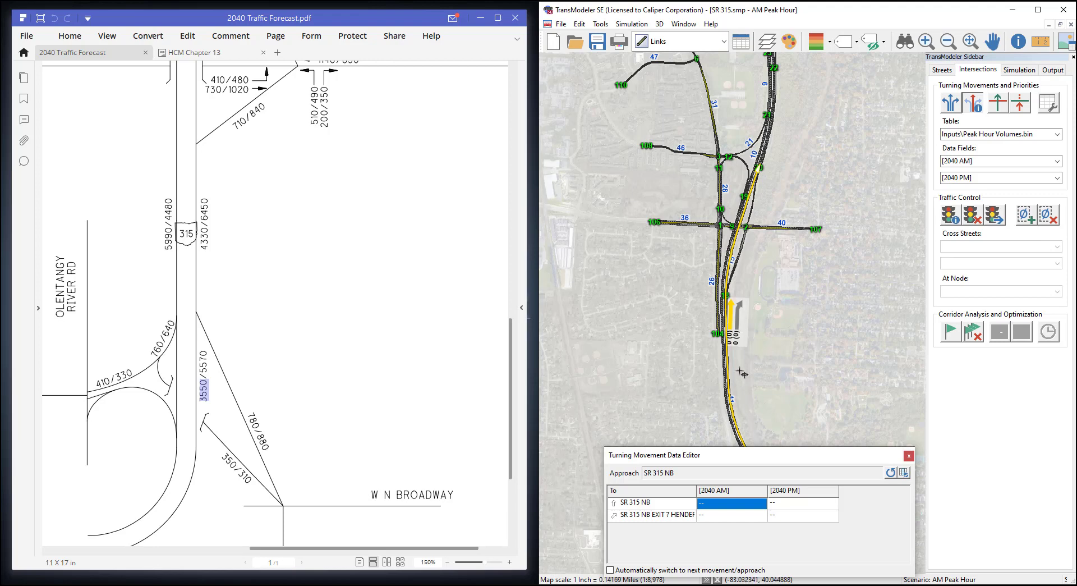
pyautogui.moveTo(743, 414); pyautogui.dragTo(711, 285)
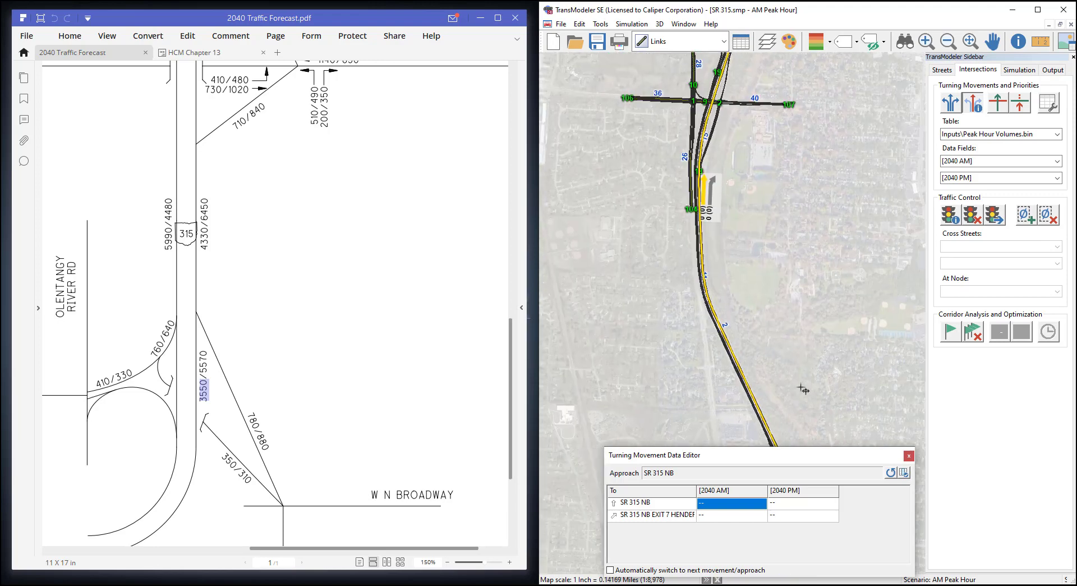
pyautogui.moveTo(801, 386); pyautogui.dragTo(764, 393)
pyautogui.moveTo(718, 208); pyautogui.dragTo(768, 246)
pyautogui.scroll(3, 766, 303)
pyautogui.scroll(2, 737, 312)
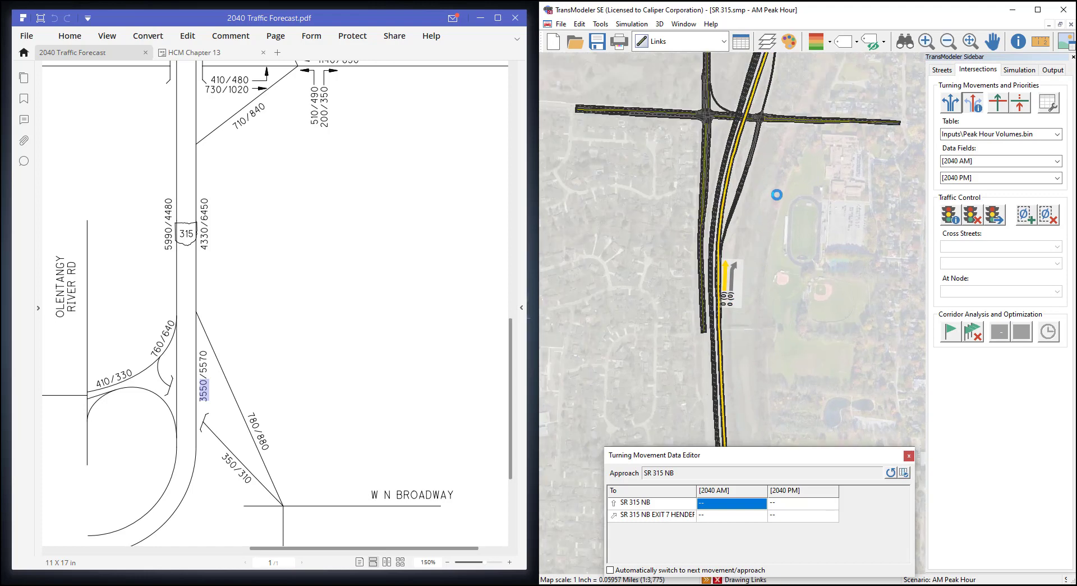
pyautogui.moveTo(776, 194); pyautogui.dragTo(784, 314)
pyautogui.scroll(2, 738, 348)
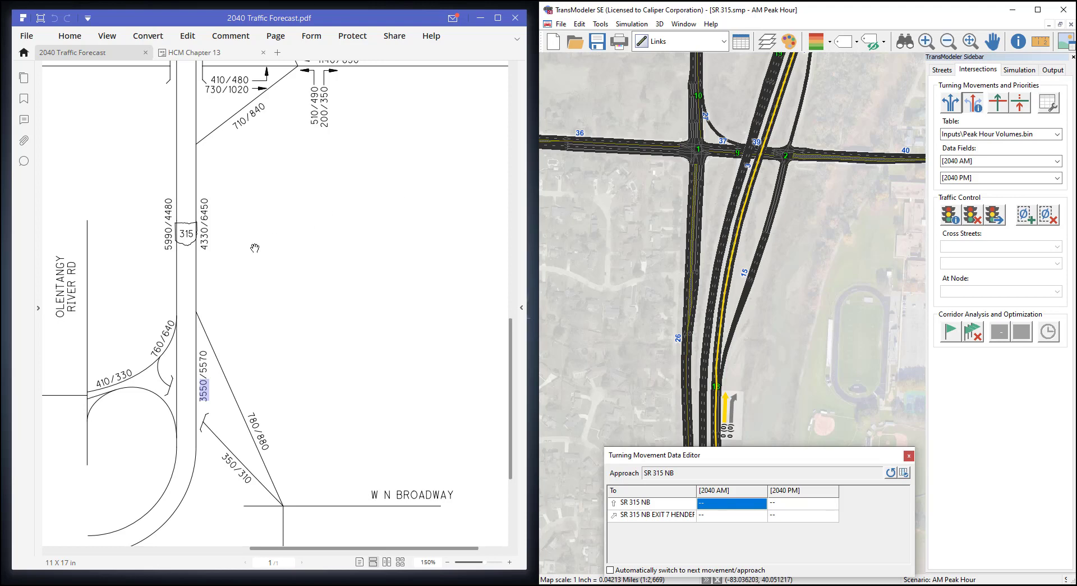
# Step: Enter SR 315 northbound through 2040 volumes of 3,620 AM and 5,610 PM at the Henderson Rd exit, taken from the forecast PDF
pyautogui.scroll(4, 192, 251)
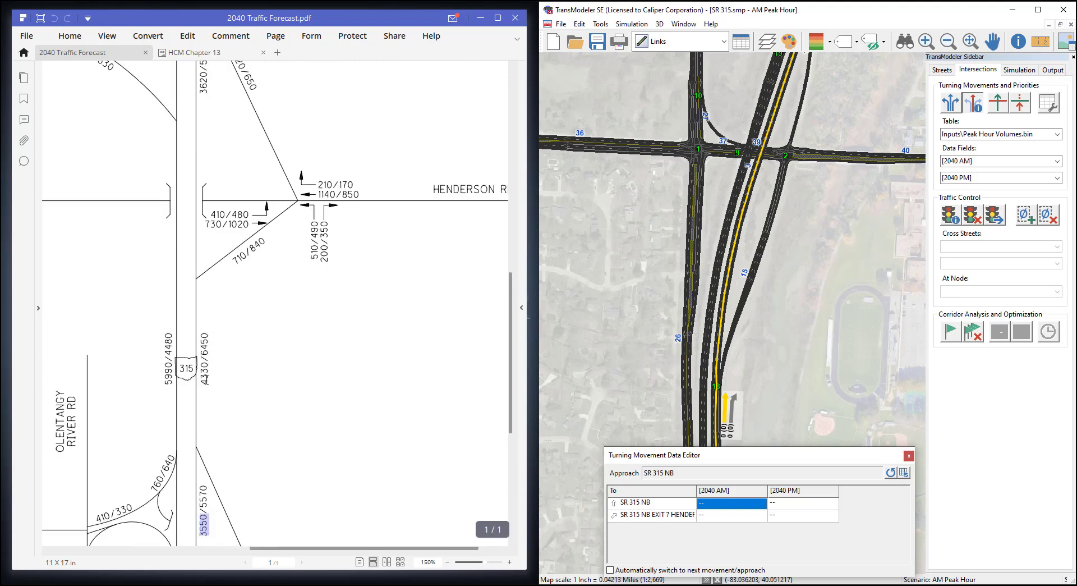
pyautogui.moveTo(205, 381); pyautogui.dragTo(208, 365)
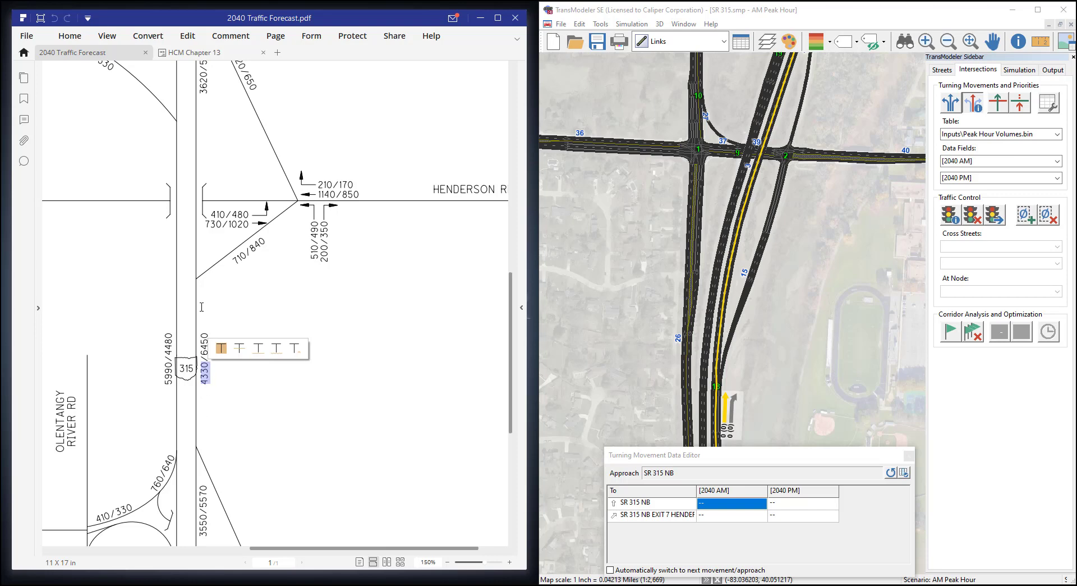
pyautogui.scroll(3, 236, 264)
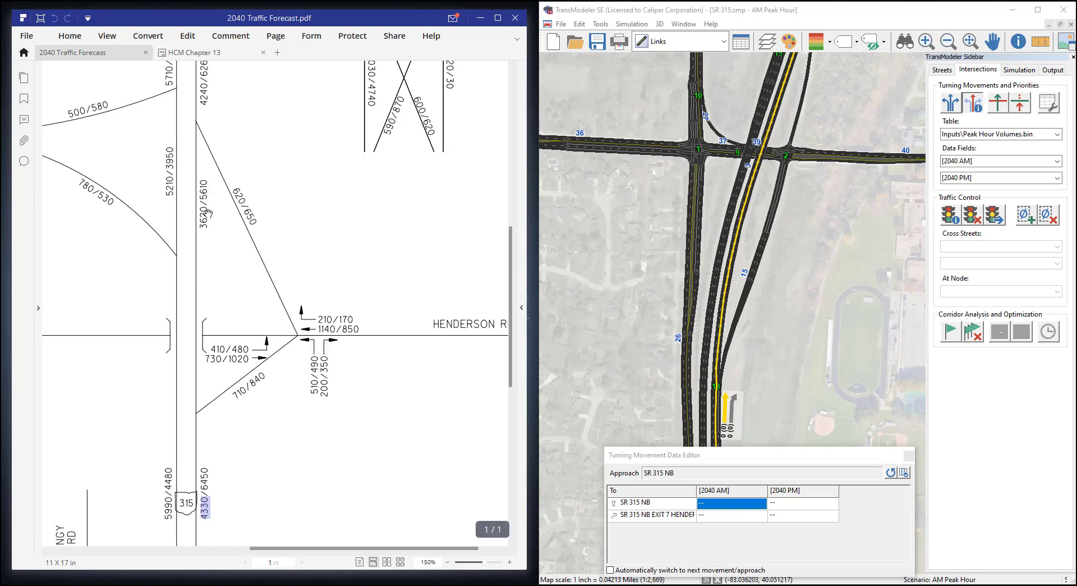
pyautogui.moveTo(204, 178); pyautogui.dragTo(206, 245)
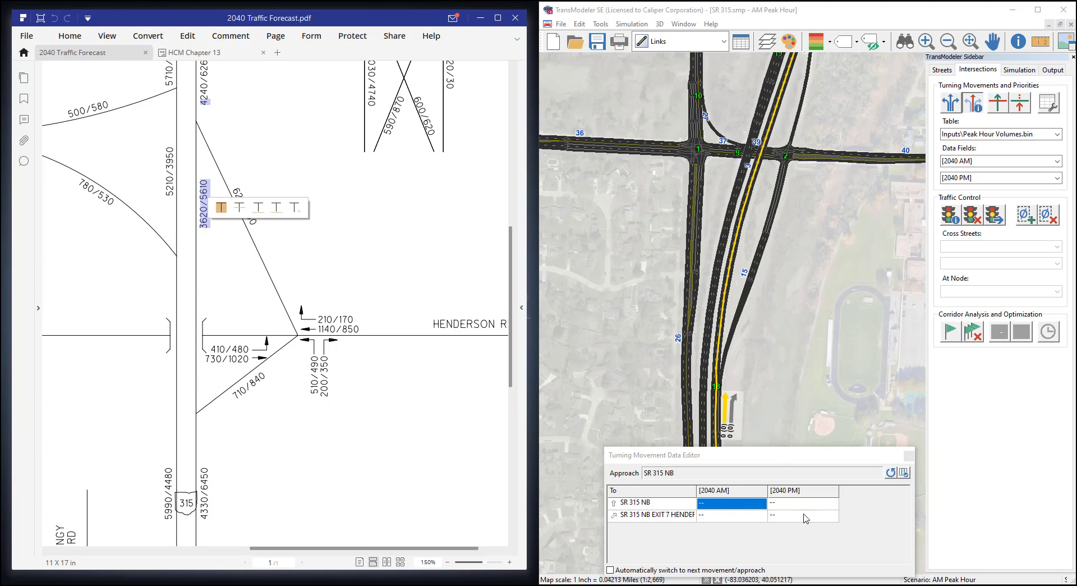
pyautogui.click(701, 505)
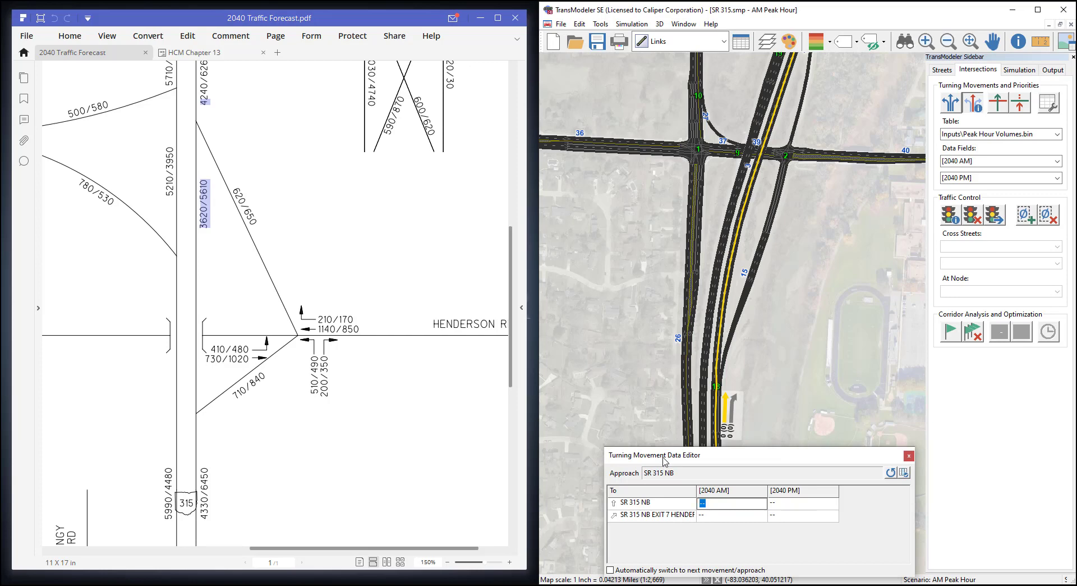
pyautogui.write('3,620')
pyautogui.press('Return')
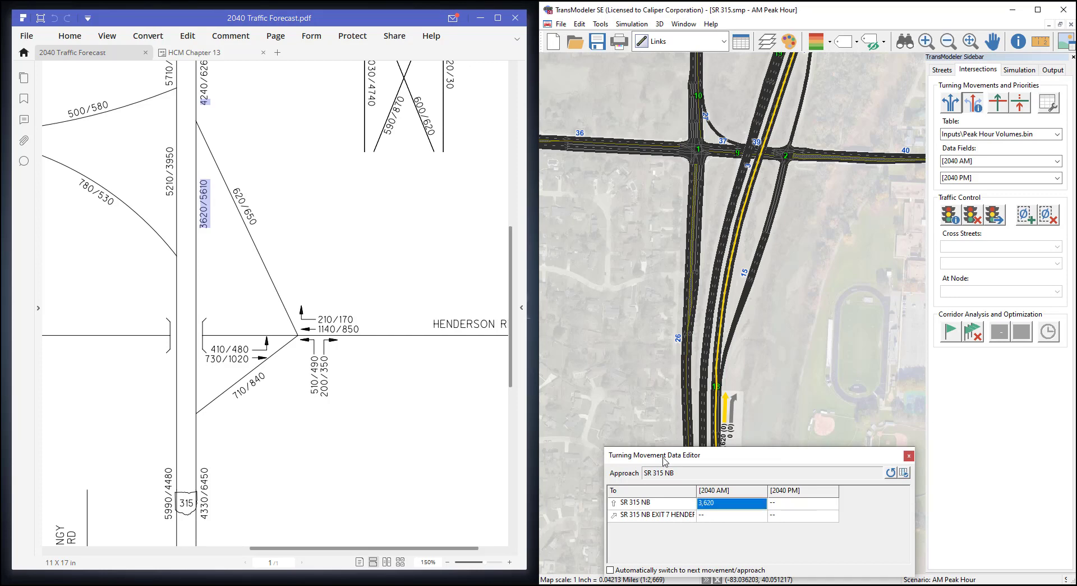
pyautogui.press('Tab')
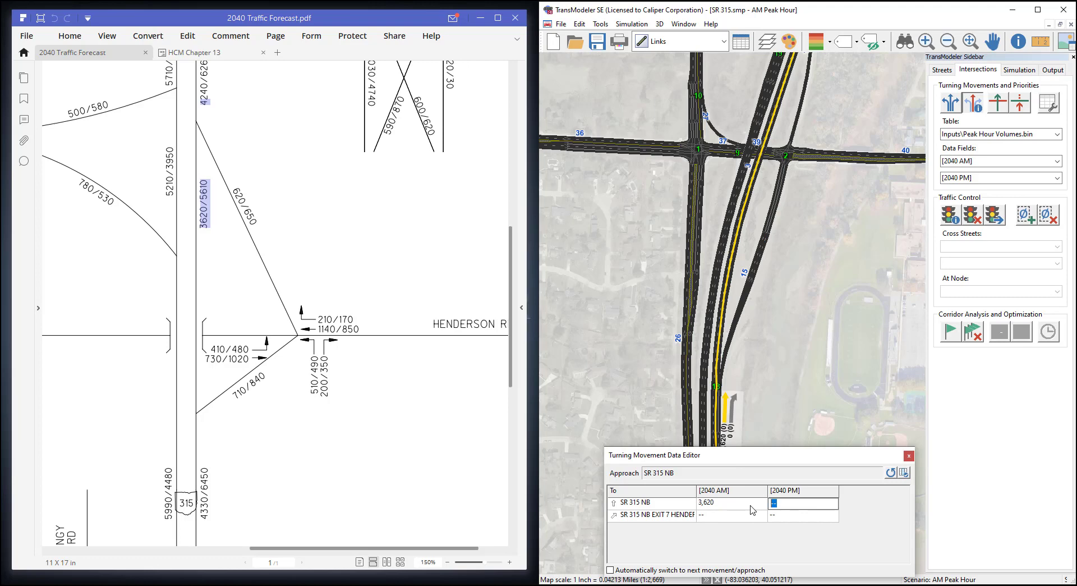
pyautogui.write('5,610')
pyautogui.press('Return')
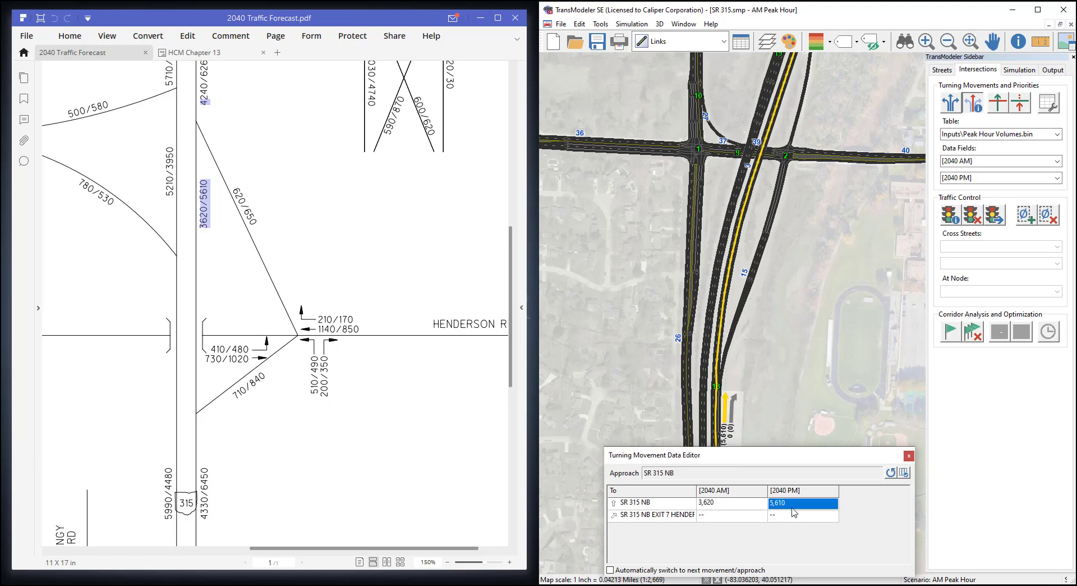
# Step: Enter 2040 volumes of 710 AM and 840 PM for the SR 315 northbound Exit 7 Henderson Rd movement and close the editor
pyautogui.moveTo(753, 458); pyautogui.dragTo(731, 426)
pyautogui.click(720, 481)
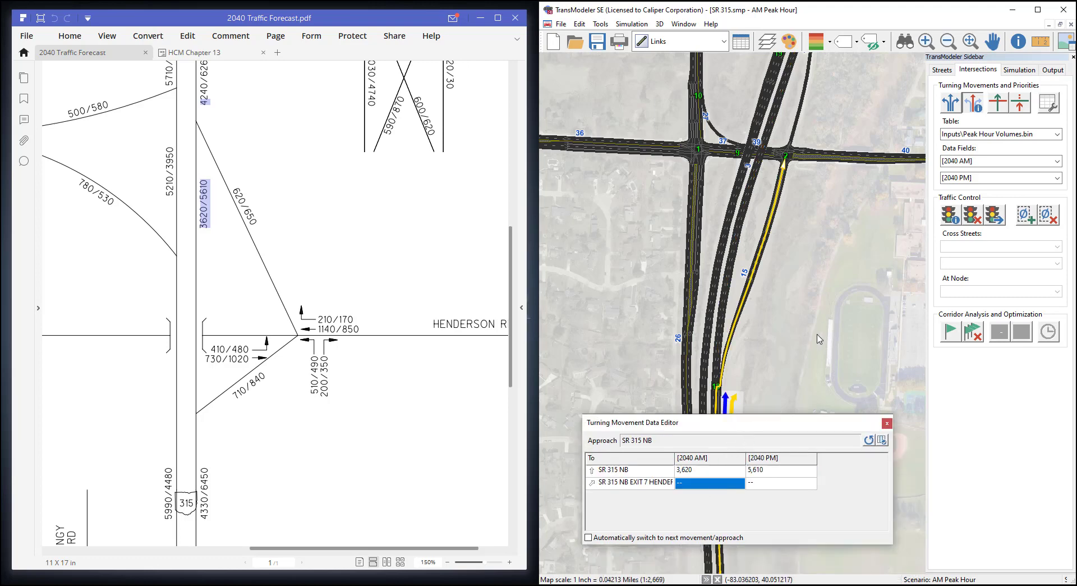
pyautogui.click(693, 486)
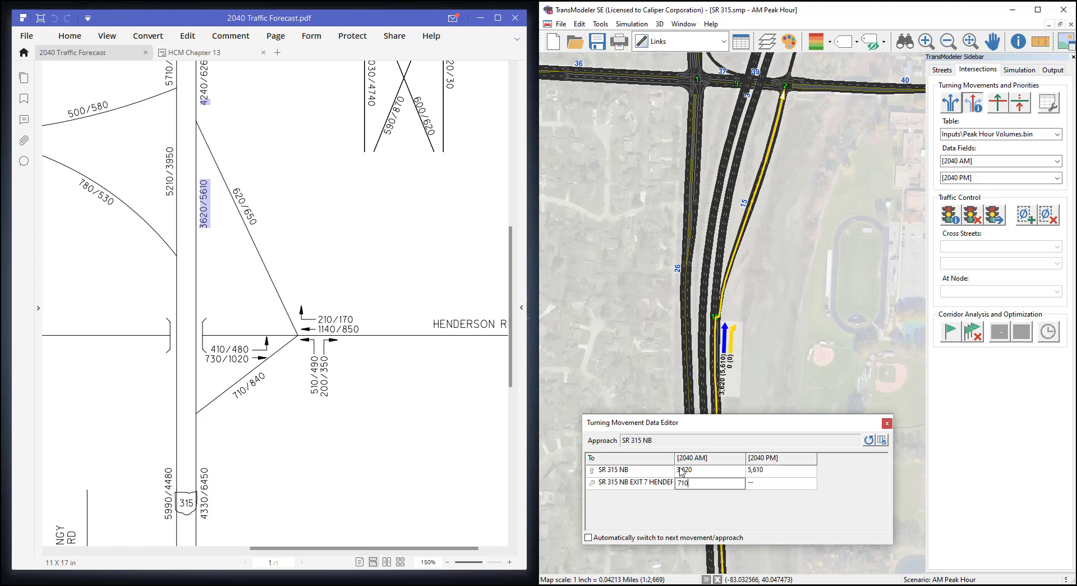
pyautogui.press('Tab')
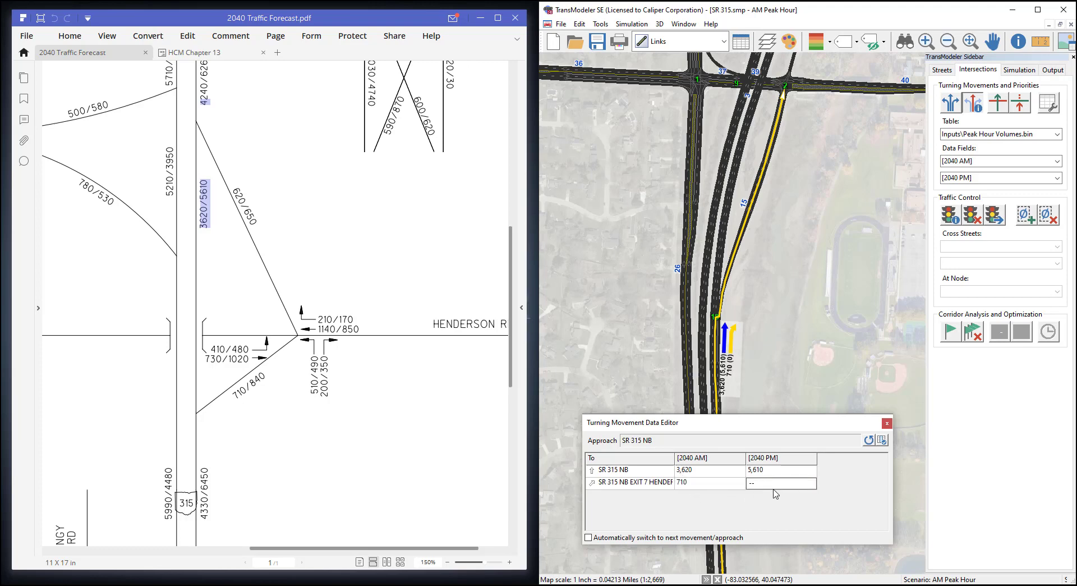
pyautogui.moveTo(772, 486); pyautogui.dragTo(726, 492)
pyautogui.press('Return')
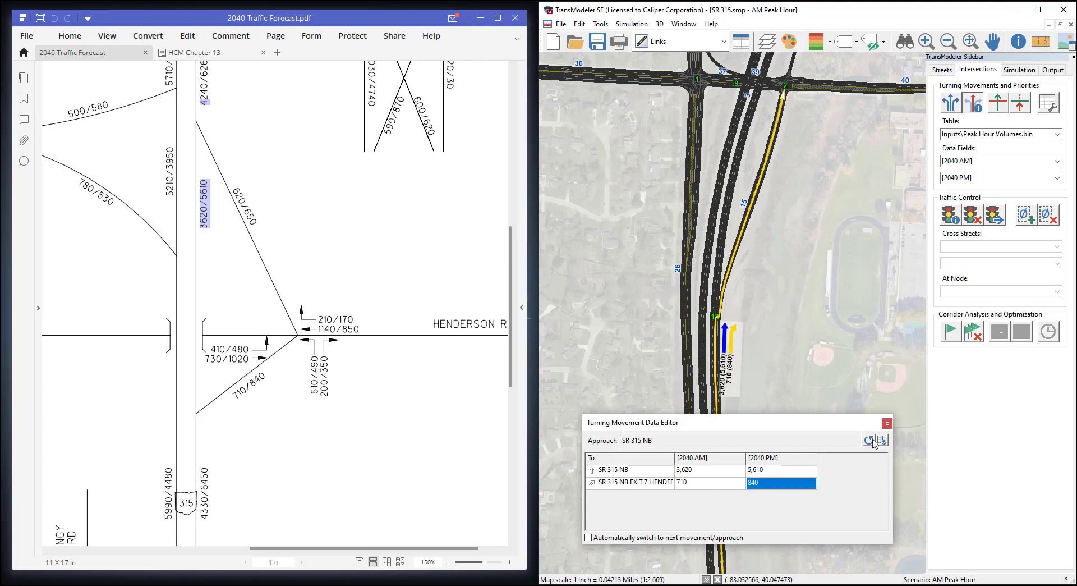
pyautogui.click(887, 425)
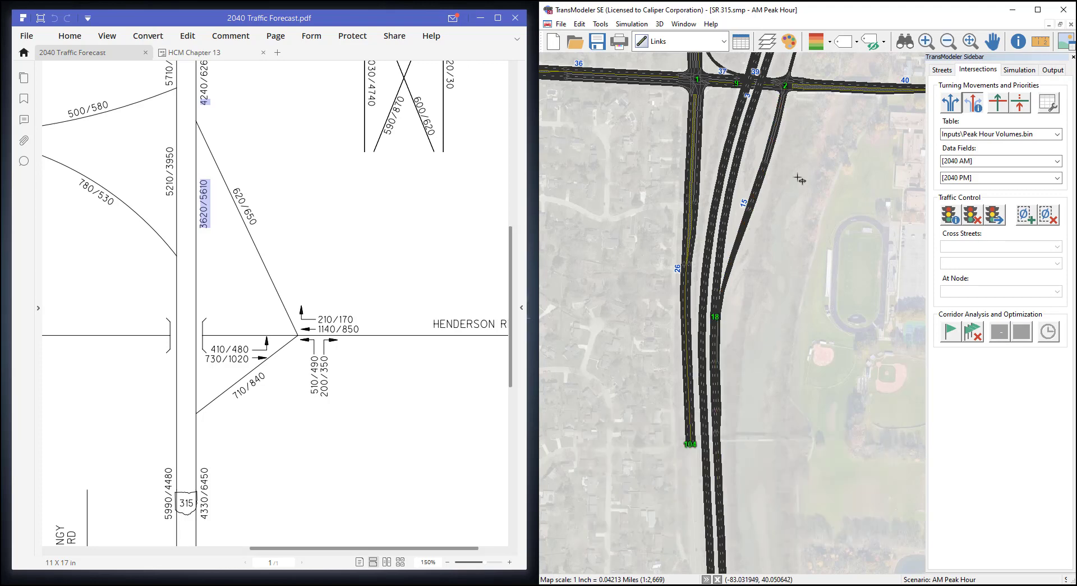
# Step: Examine SR 315 northbound between the Henderson Rd on-ramp at node 20 and the Bethel Rd off-ramp at node 22
pyautogui.moveTo(817, 149); pyautogui.dragTo(746, 435)
pyautogui.moveTo(820, 274); pyautogui.dragTo(743, 421)
pyautogui.scroll(-2, 743, 381)
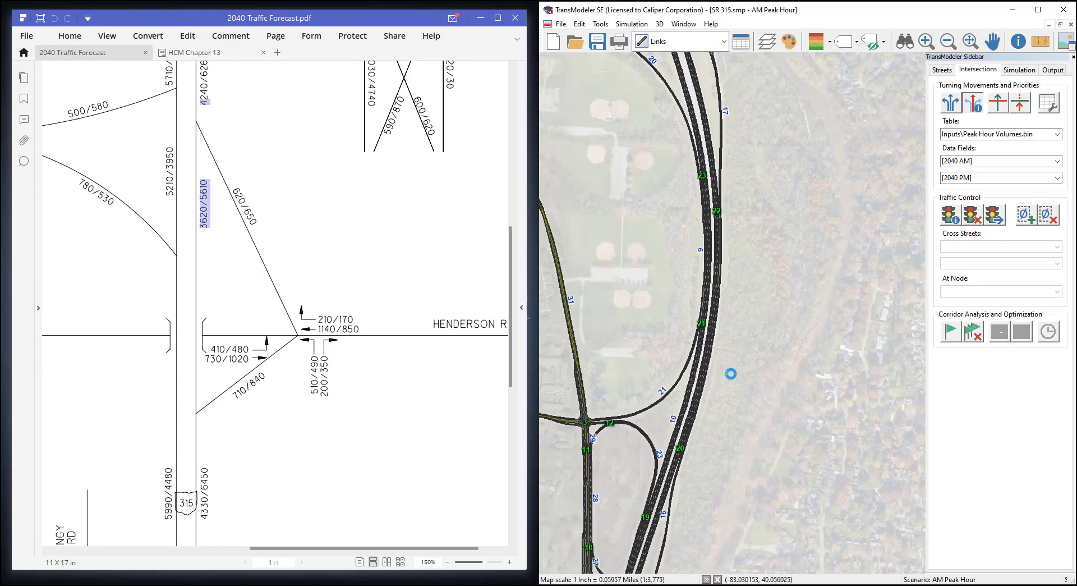
pyautogui.scroll(1, 734, 373)
pyautogui.moveTo(746, 372); pyautogui.dragTo(780, 349)
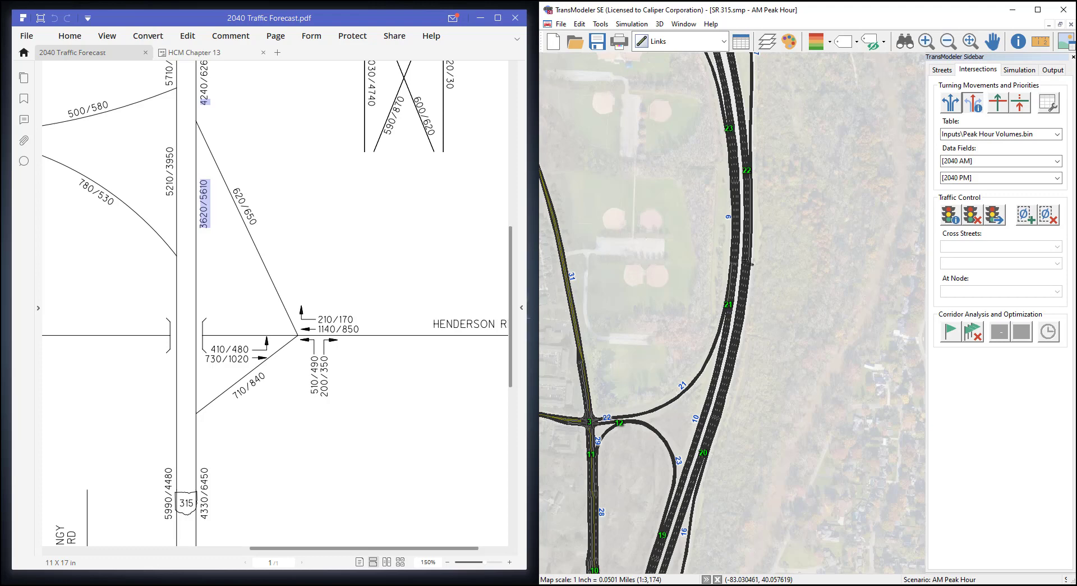
pyautogui.scroll(-1, 749, 442)
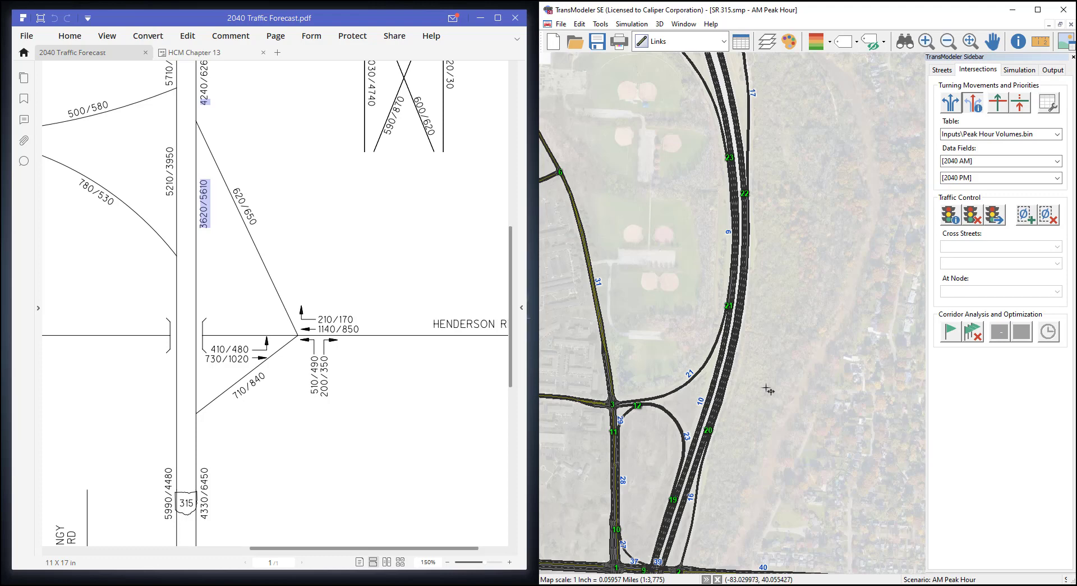
pyautogui.moveTo(762, 387); pyautogui.dragTo(765, 298)
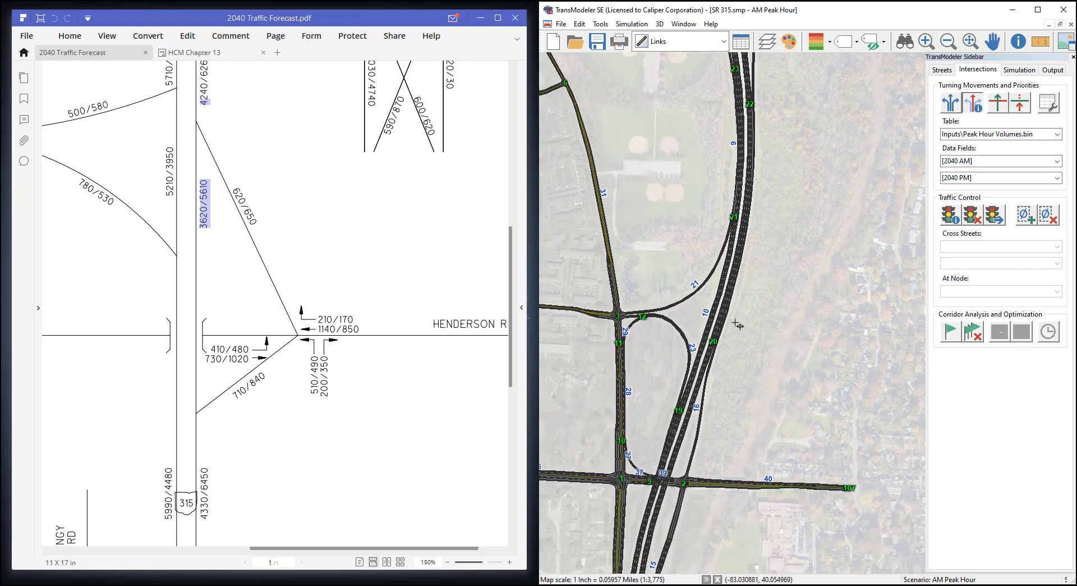
pyautogui.scroll(1, 739, 325)
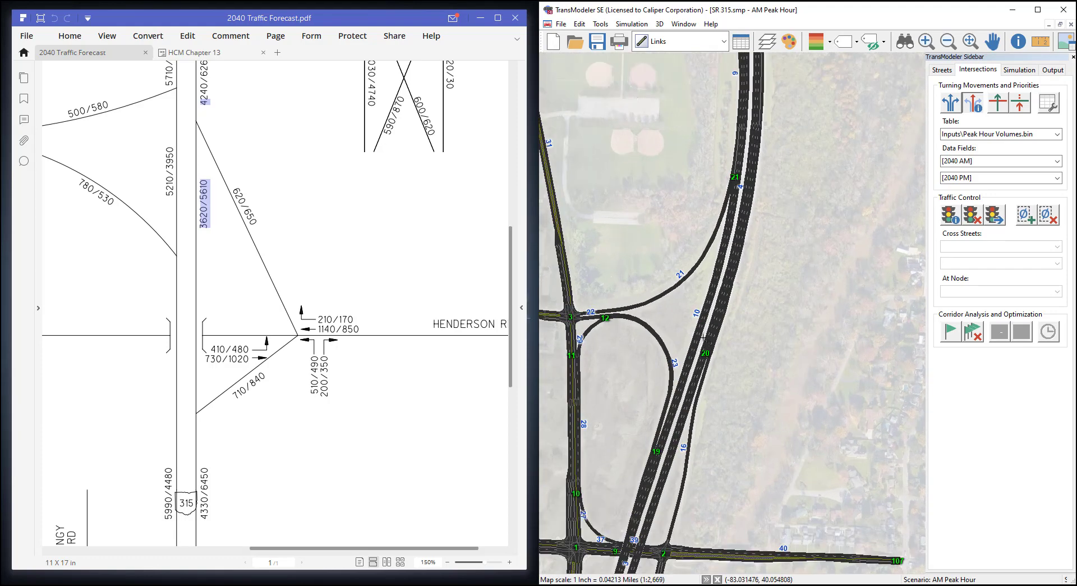
# Step: Show the link information of the Henderson Rd on-ramp (link 16) and the Bethel Rd off-ramp (link 17) together
pyautogui.click(1018, 41)
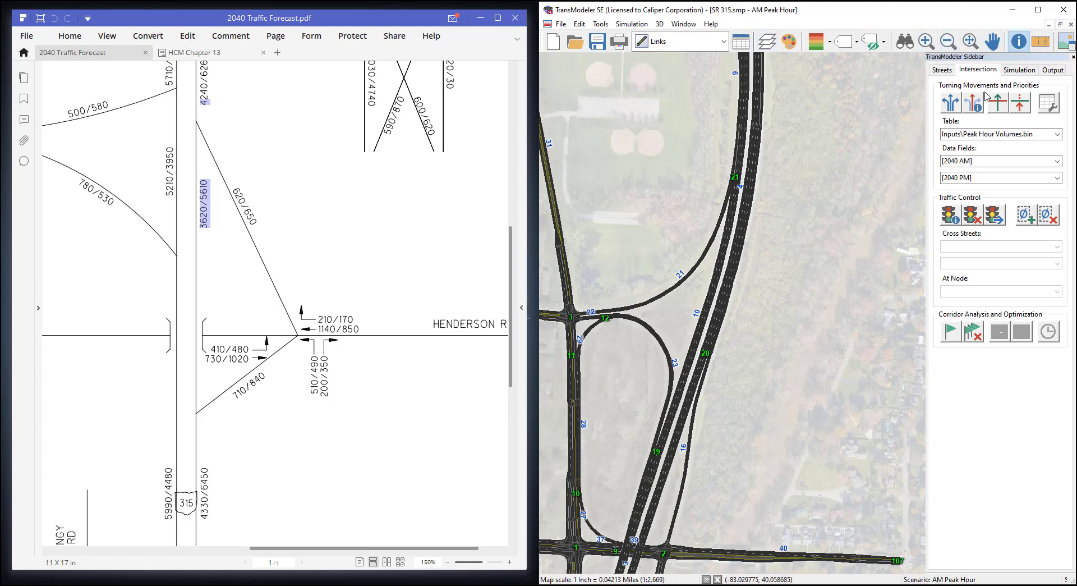
pyautogui.click(689, 485)
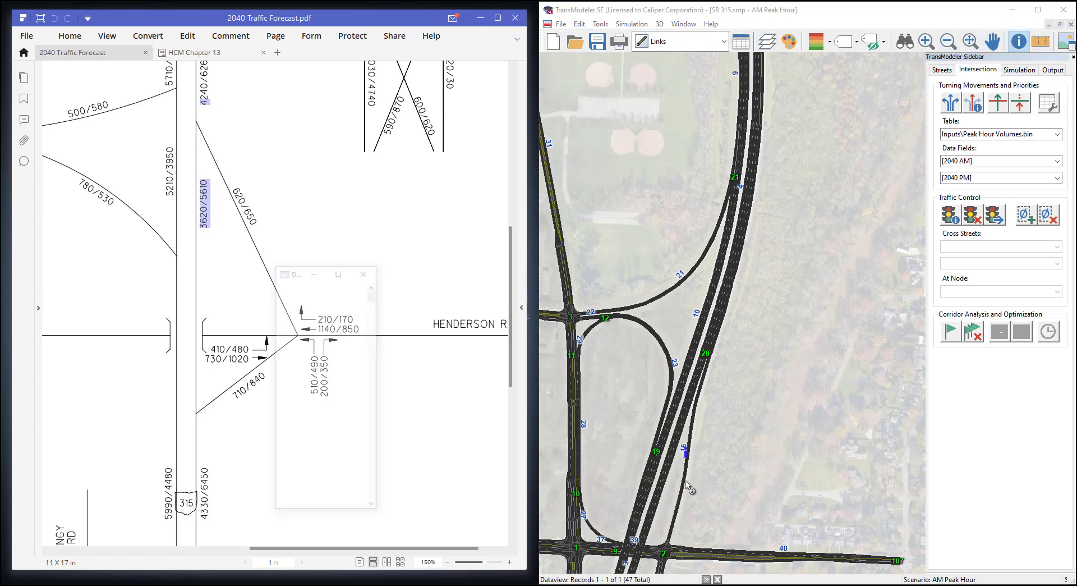
pyautogui.moveTo(822, 202); pyautogui.dragTo(796, 420)
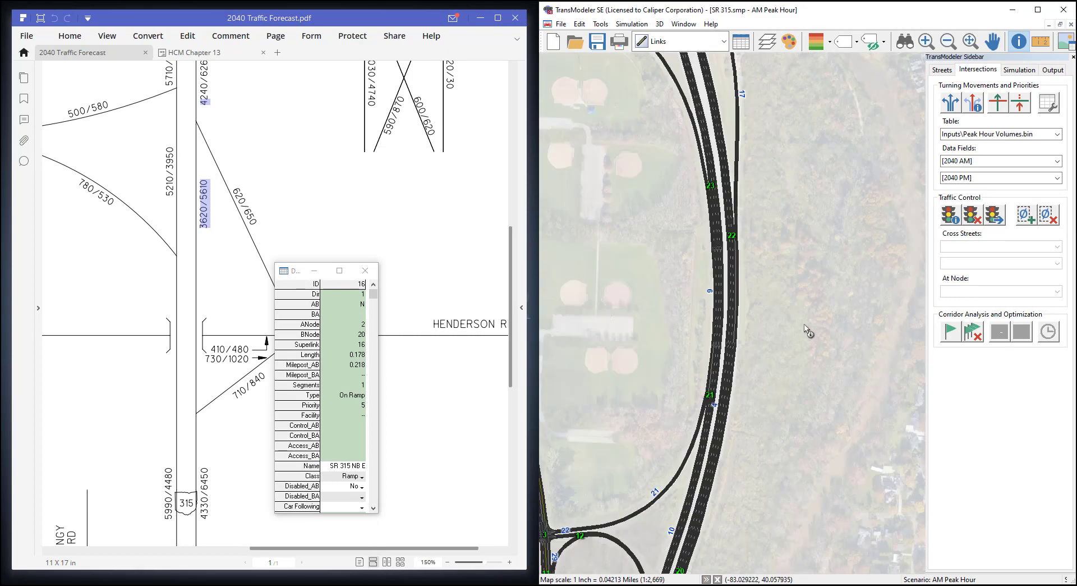
pyautogui.moveTo(801, 251); pyautogui.dragTo(805, 300)
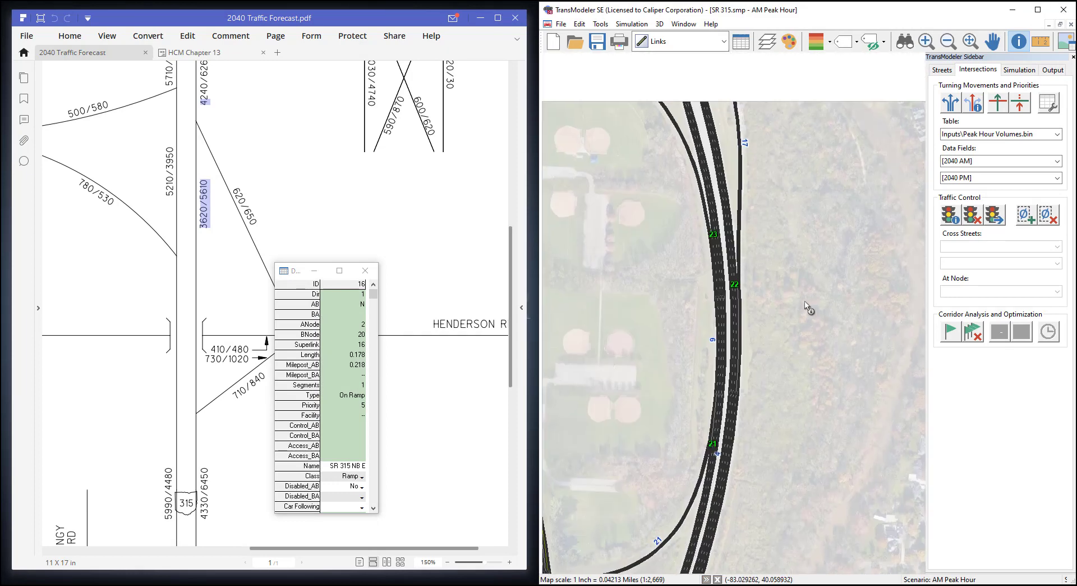
pyautogui.keyDown('shift'); pyautogui.click(738, 112); pyautogui.keyUp('shift')
pyautogui.moveTo(292, 268); pyautogui.dragTo(159, 85)
pyautogui.moveTo(246, 163); pyautogui.dragTo(359, 163)
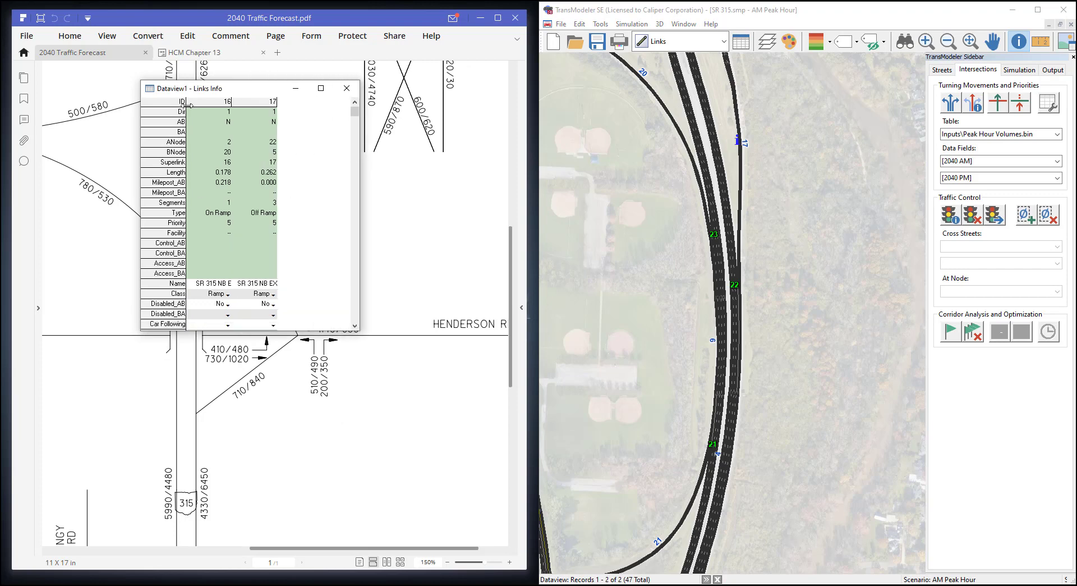
# Step: Enlarge the link information window and its columns to read both ramps' names, types and 2040 volumes
pyautogui.moveTo(341, 326); pyautogui.dragTo(340, 383)
pyautogui.moveTo(363, 275); pyautogui.dragTo(430, 276)
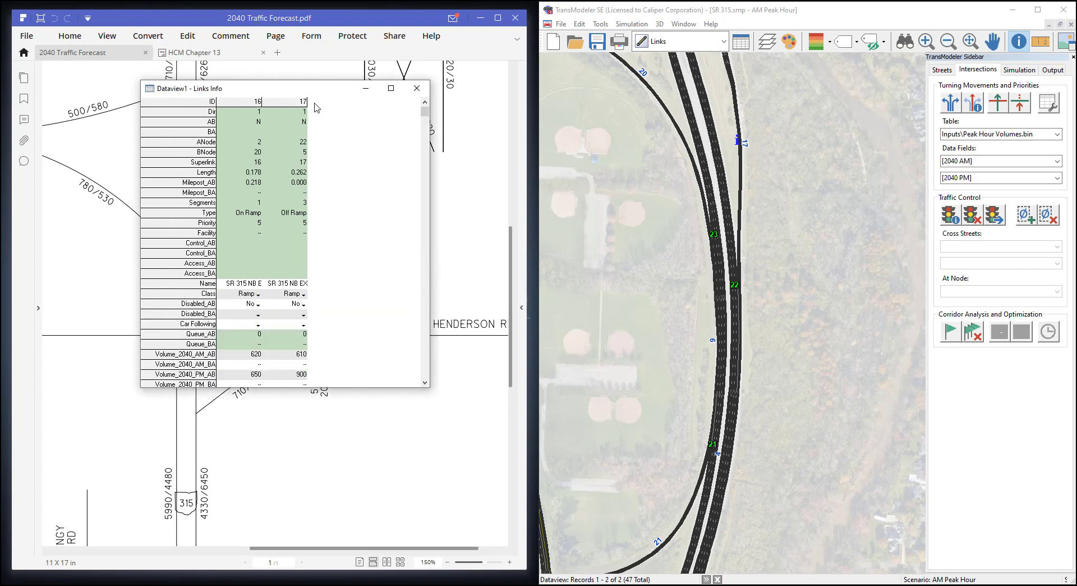
pyautogui.moveTo(307, 101); pyautogui.dragTo(345, 102)
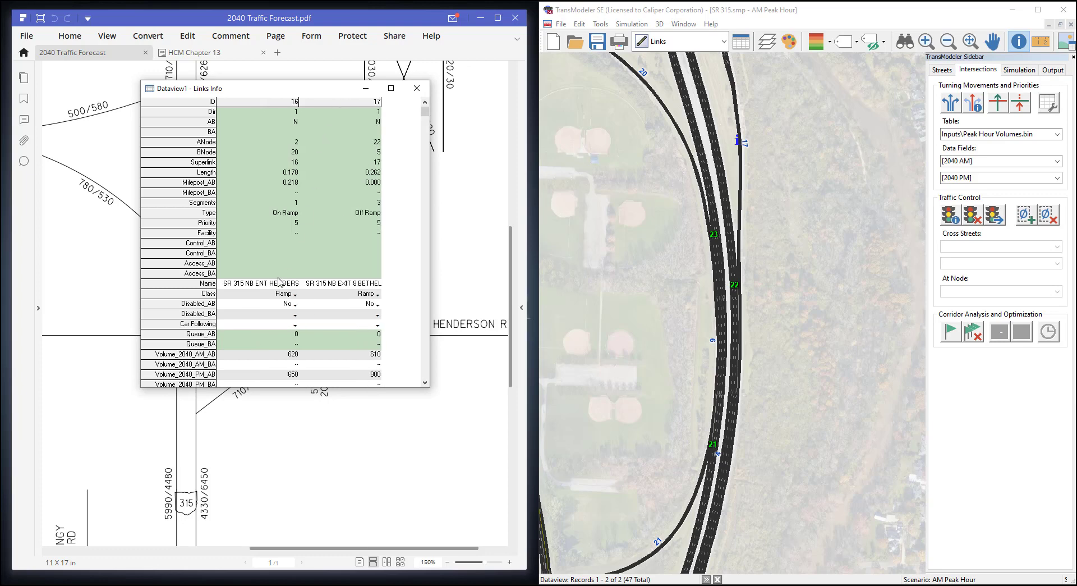
pyautogui.click(204, 295)
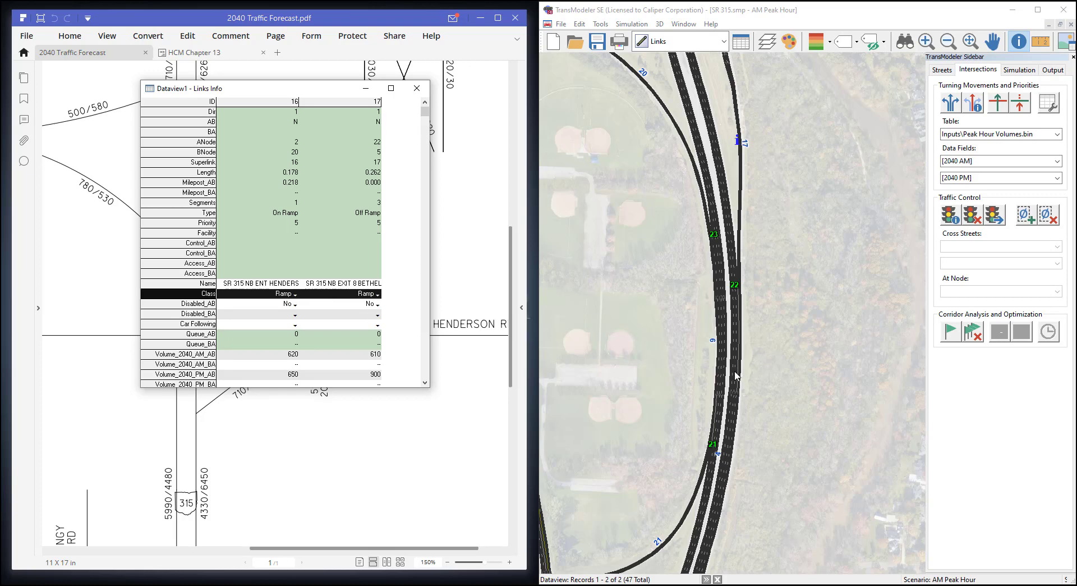
# Step: Show the link information of the SR 315 NB freeway link between nodes 20 and 22 and examine its auxiliary lane
pyautogui.click(739, 392)
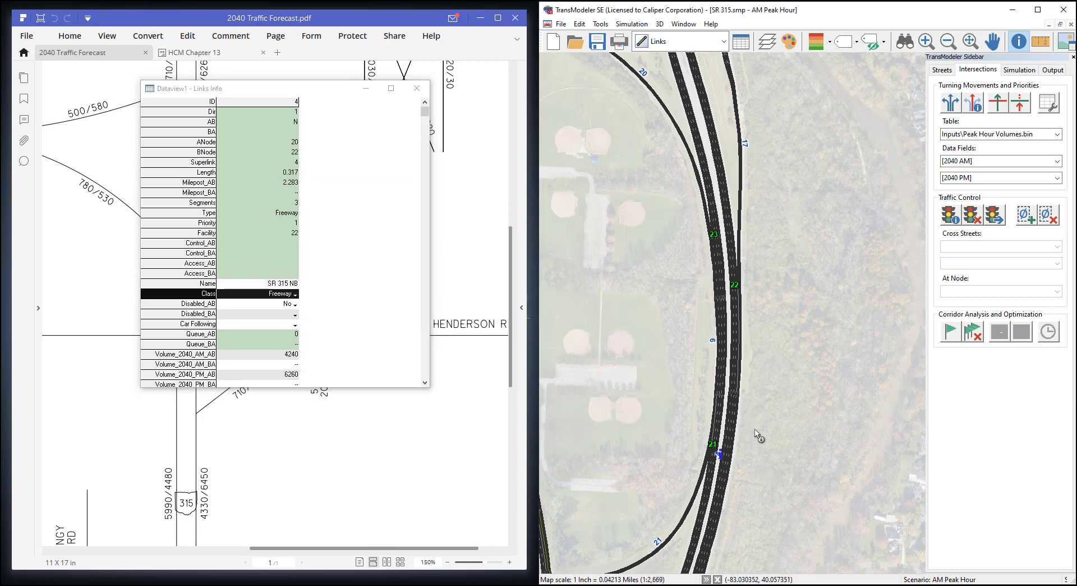
pyautogui.scroll(1, 733, 446)
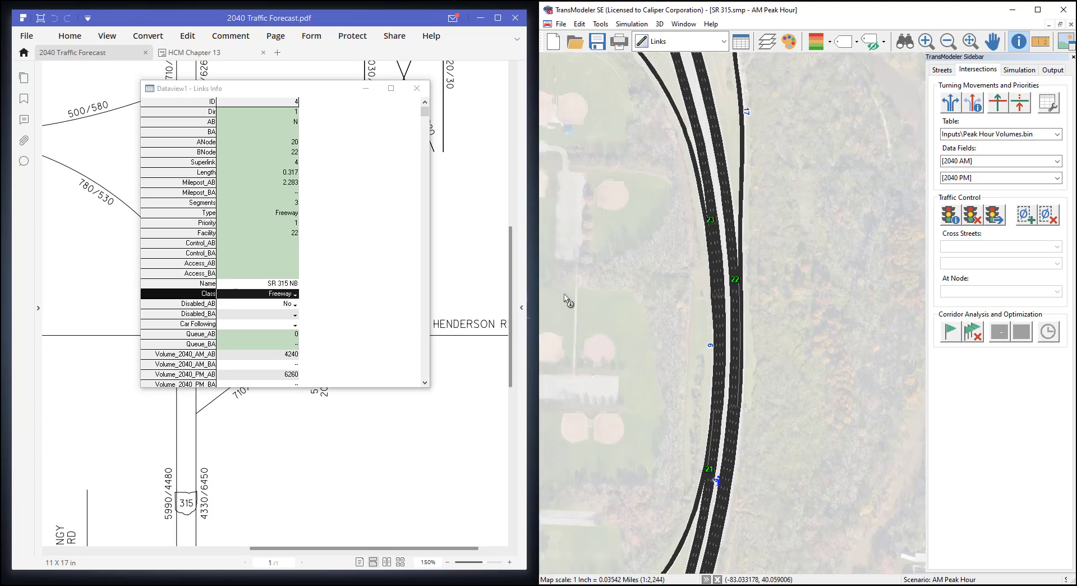
pyautogui.moveTo(765, 390); pyautogui.dragTo(761, 216)
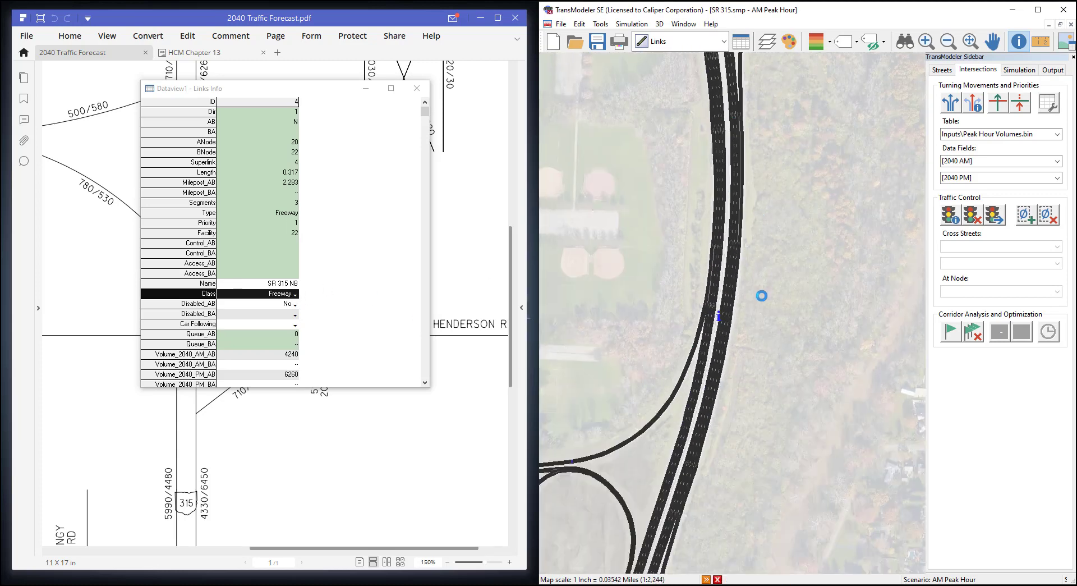
pyautogui.scroll(1, 776, 172)
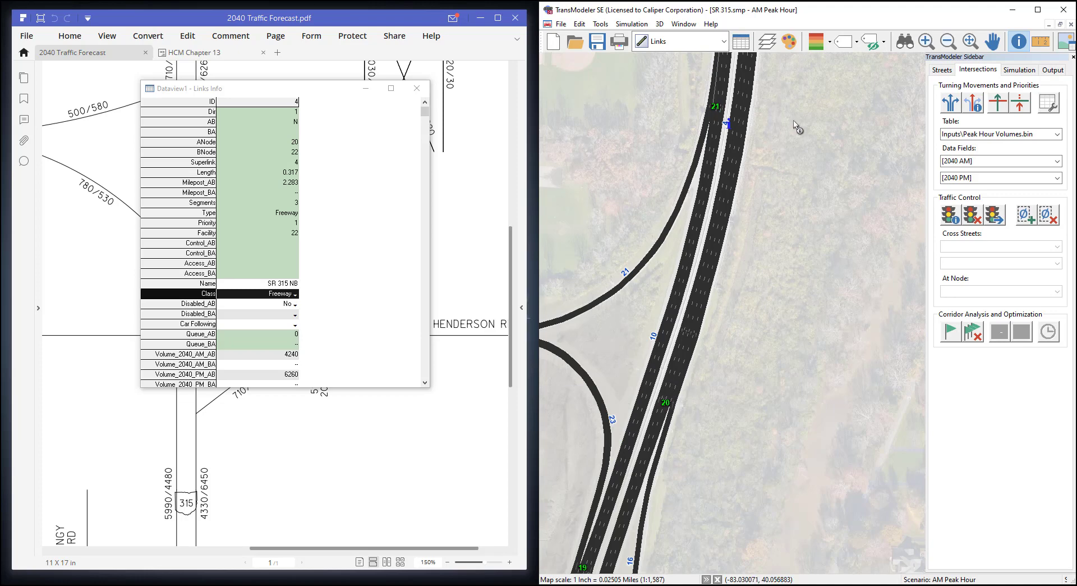
pyautogui.scroll(5, 796, 127)
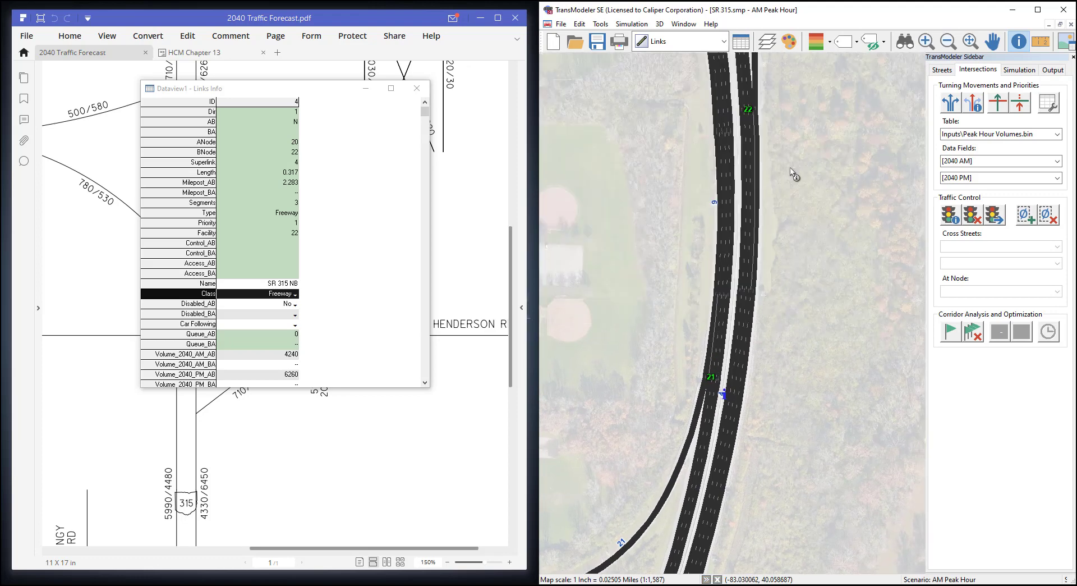
pyautogui.scroll(2, 792, 171)
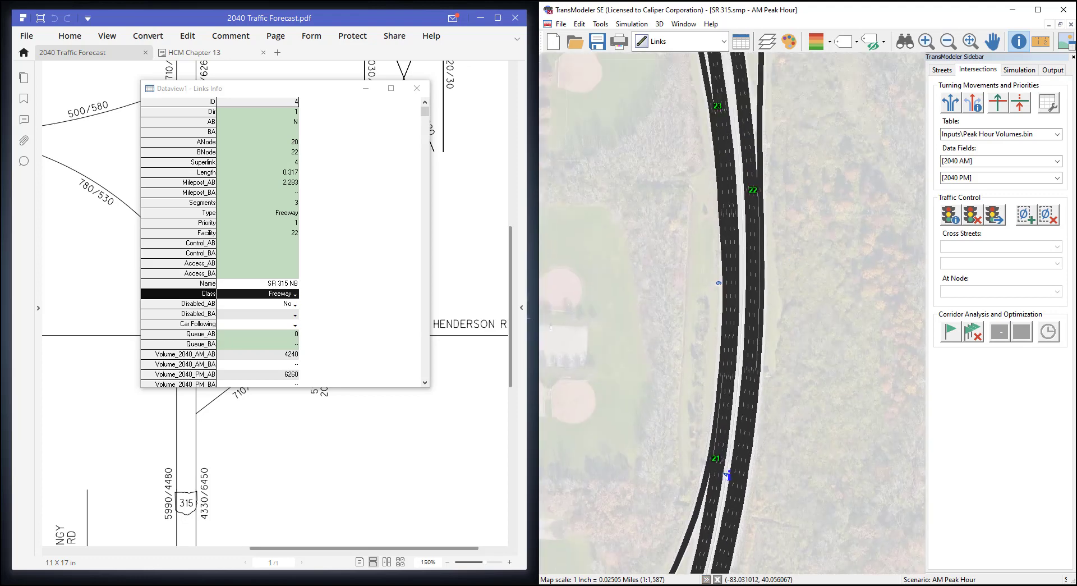
pyautogui.scroll(-1, 751, 524)
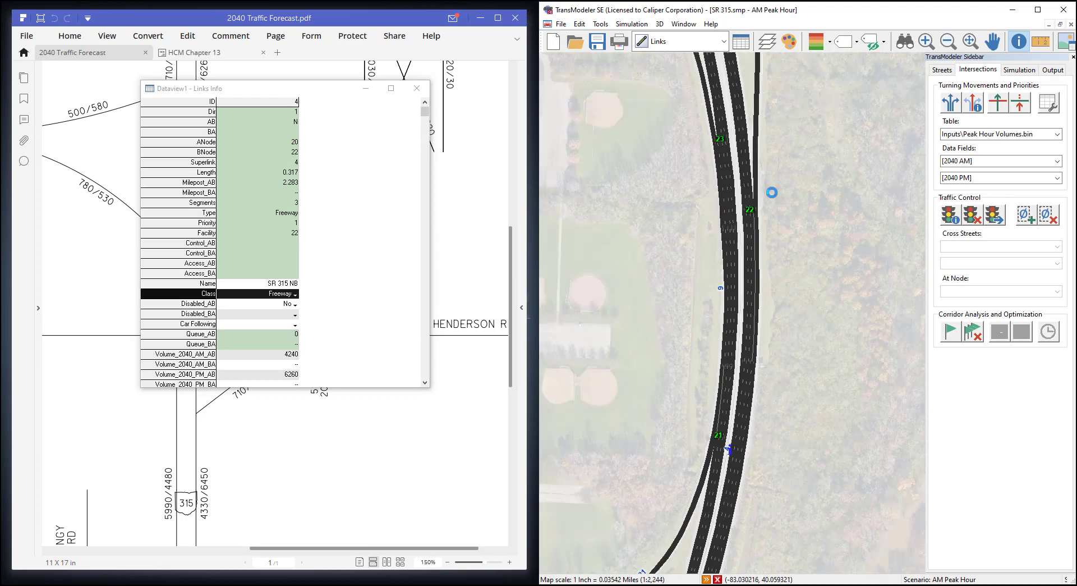
pyautogui.scroll(-1, 773, 236)
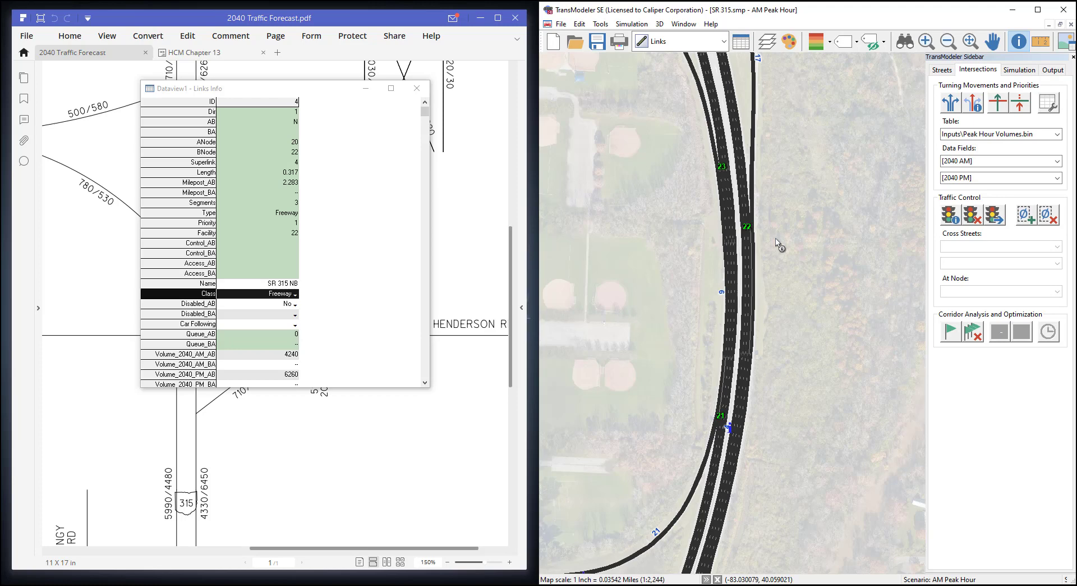
pyautogui.scroll(-1, 779, 244)
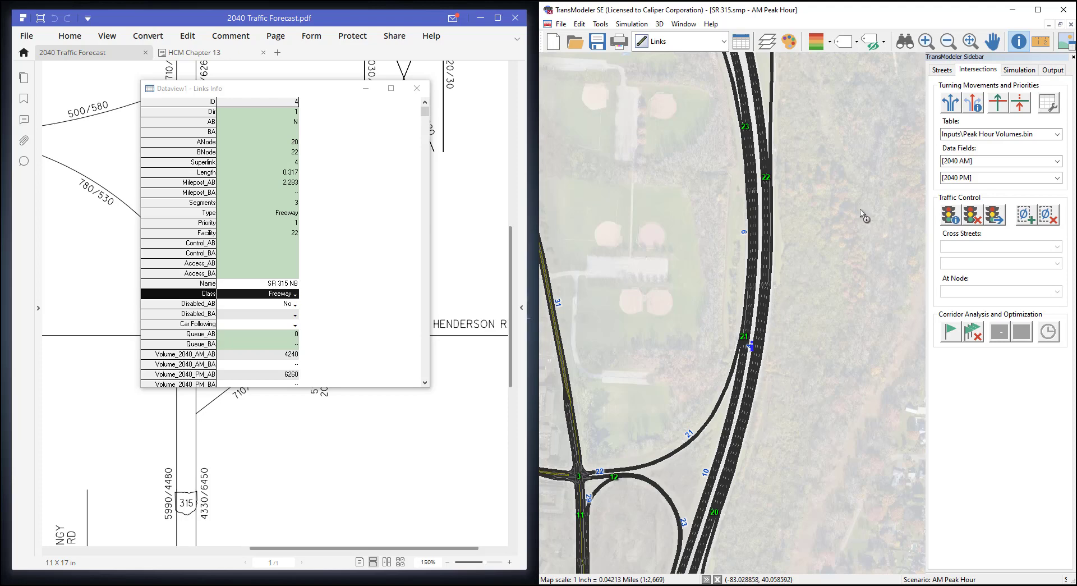
# Step: Open the weaving movement data at node 20, where the Henderson Rd on-ramp joins SR 315 northbound
pyautogui.click(976, 104)
pyautogui.scroll(-2, 783, 342)
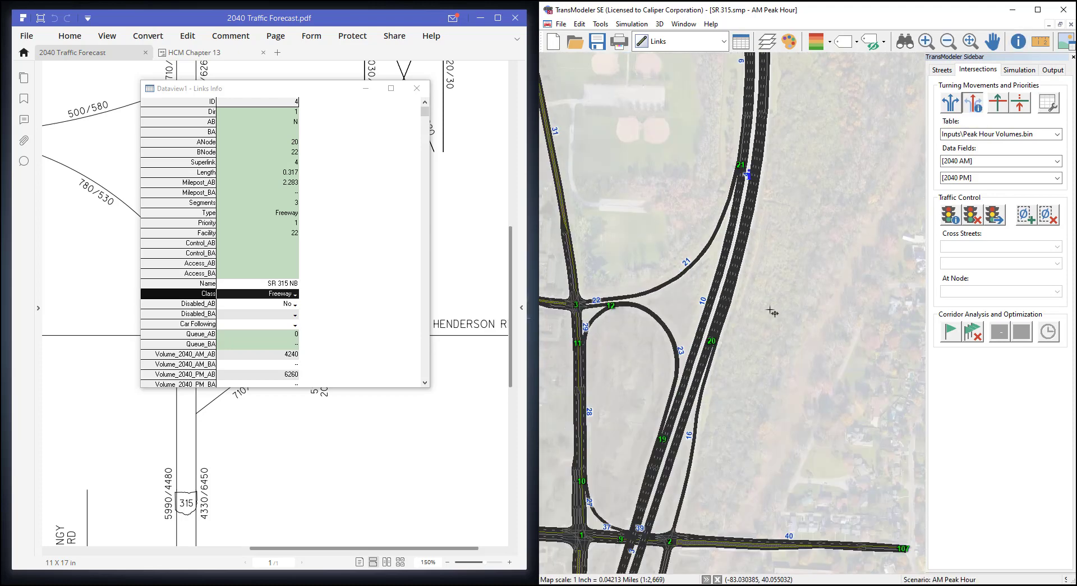
pyautogui.scroll(1, 735, 314)
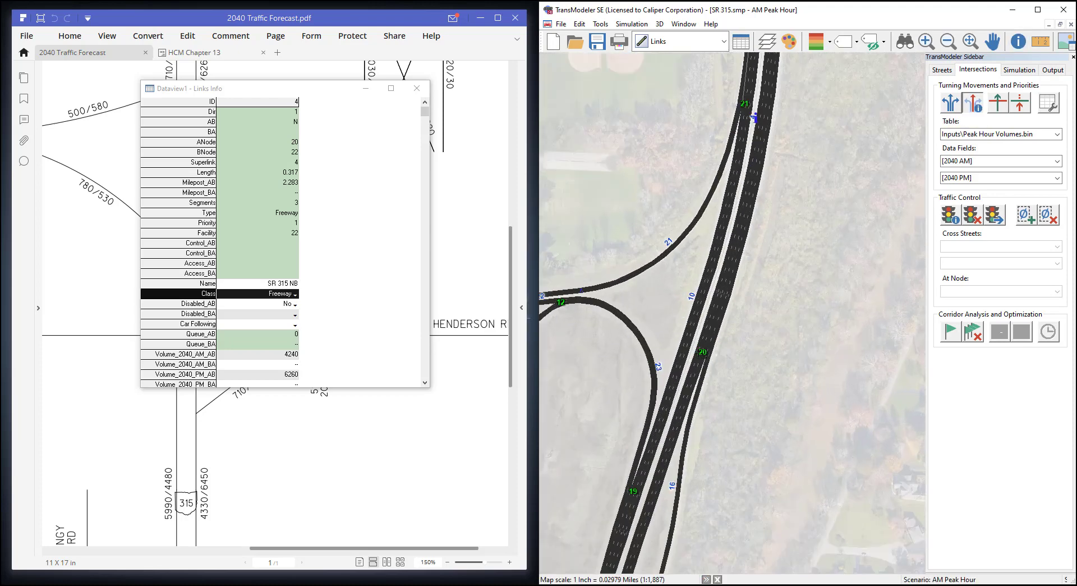
pyautogui.click(703, 354)
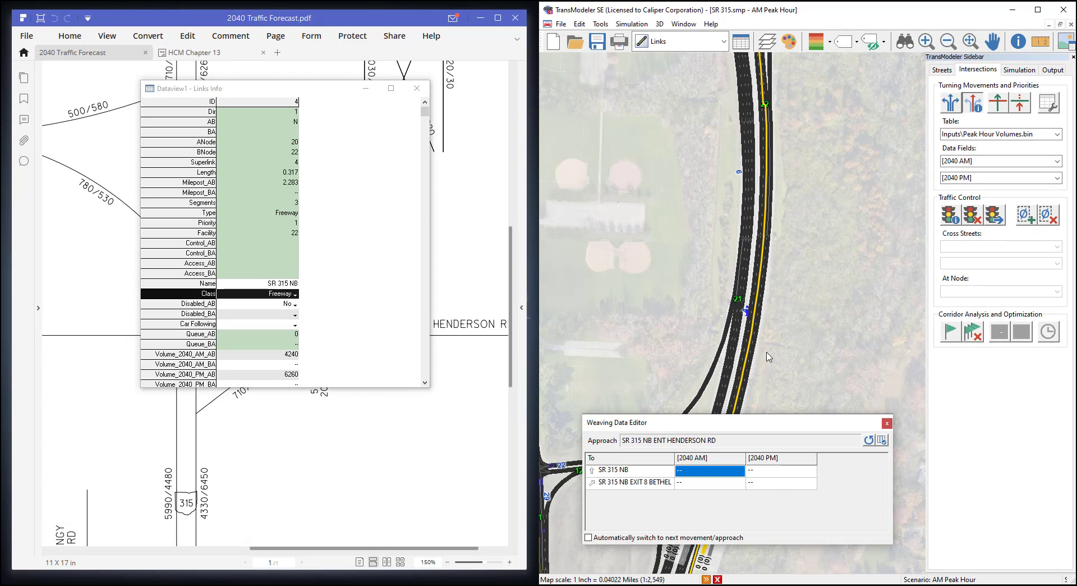
# Step: Switch the weaving data from the Henderson Rd on-ramp approach to the SR 315 NB approach
pyautogui.scroll(-1, 767, 353)
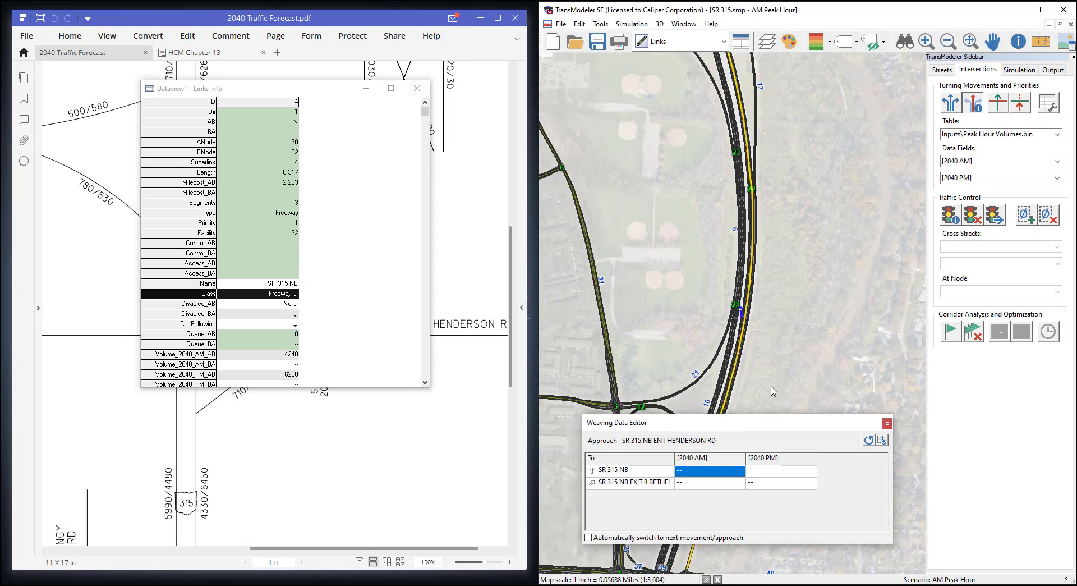
pyautogui.click(869, 440)
pyautogui.moveTo(786, 427); pyautogui.dragTo(807, 426)
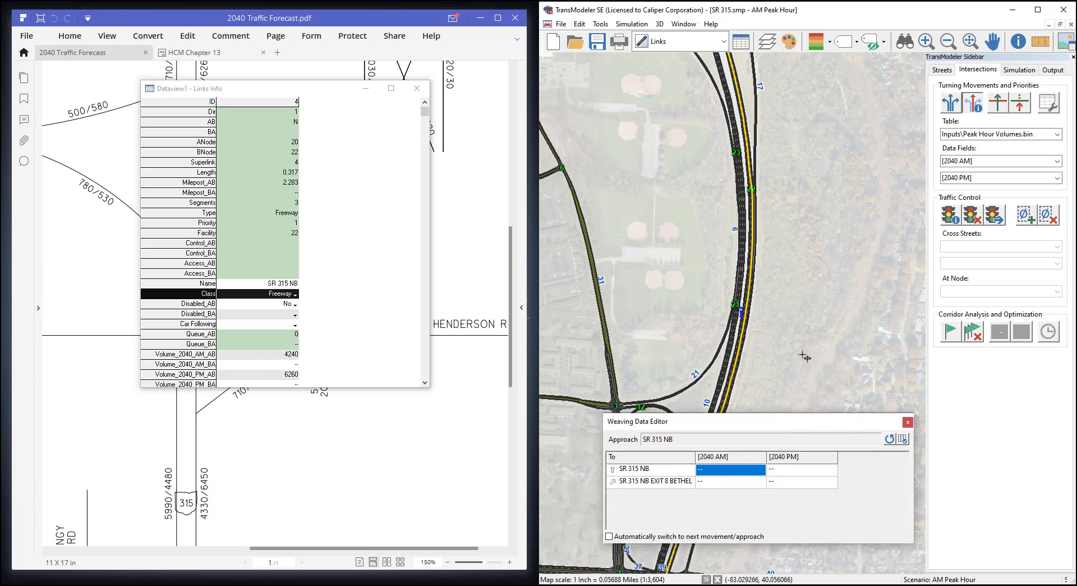
# Step: Review the node 20 weaving movements on the map and consult Exhibit 13-9's weaving variables in the HCM Chapter 13 PDF
pyautogui.moveTo(801, 347); pyautogui.dragTo(808, 243)
pyautogui.moveTo(775, 367); pyautogui.dragTo(783, 304)
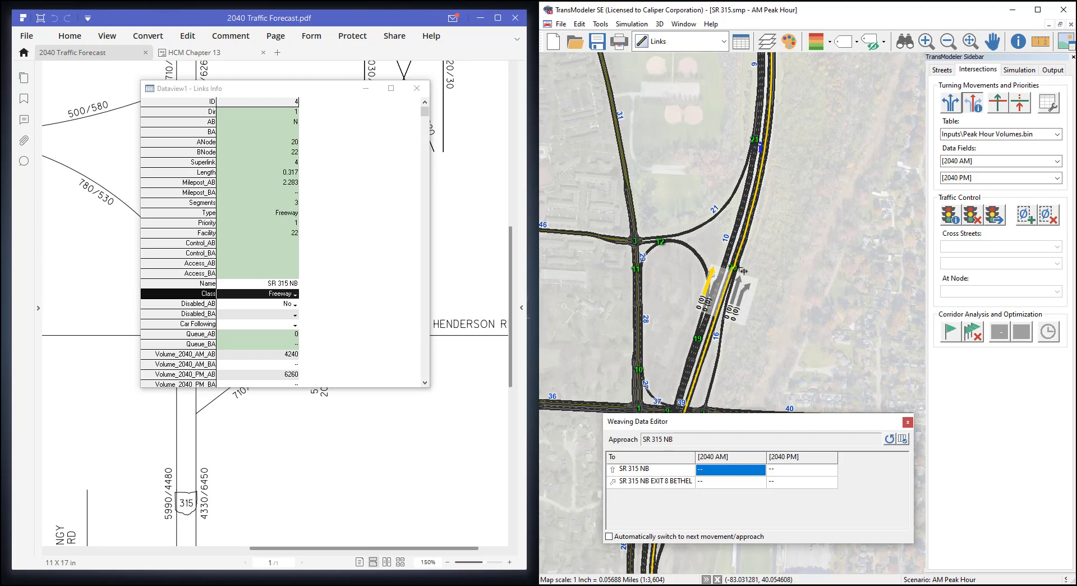
pyautogui.moveTo(791, 155); pyautogui.dragTo(797, 216)
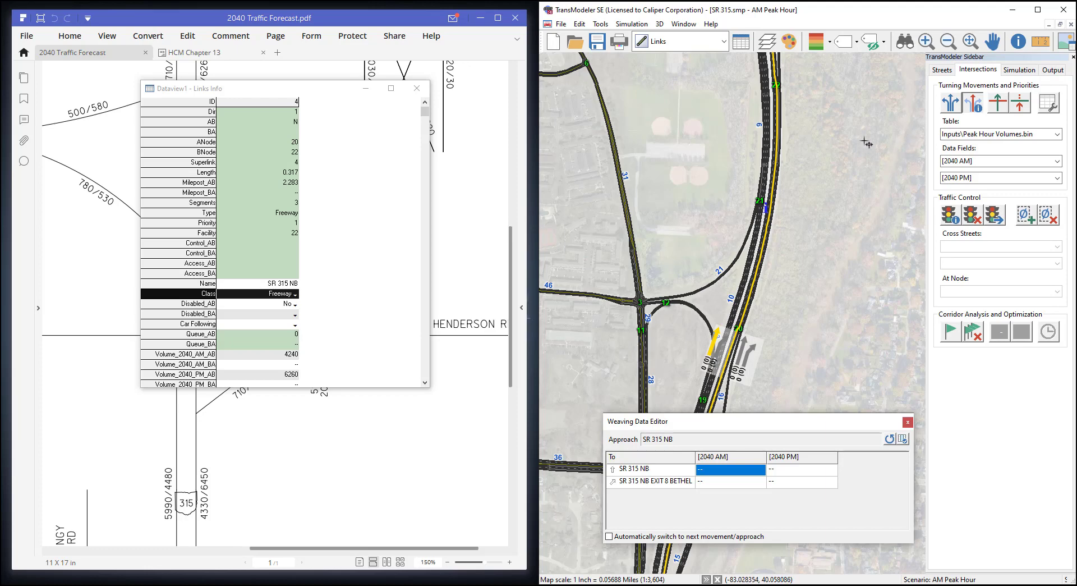
pyautogui.click(178, 53)
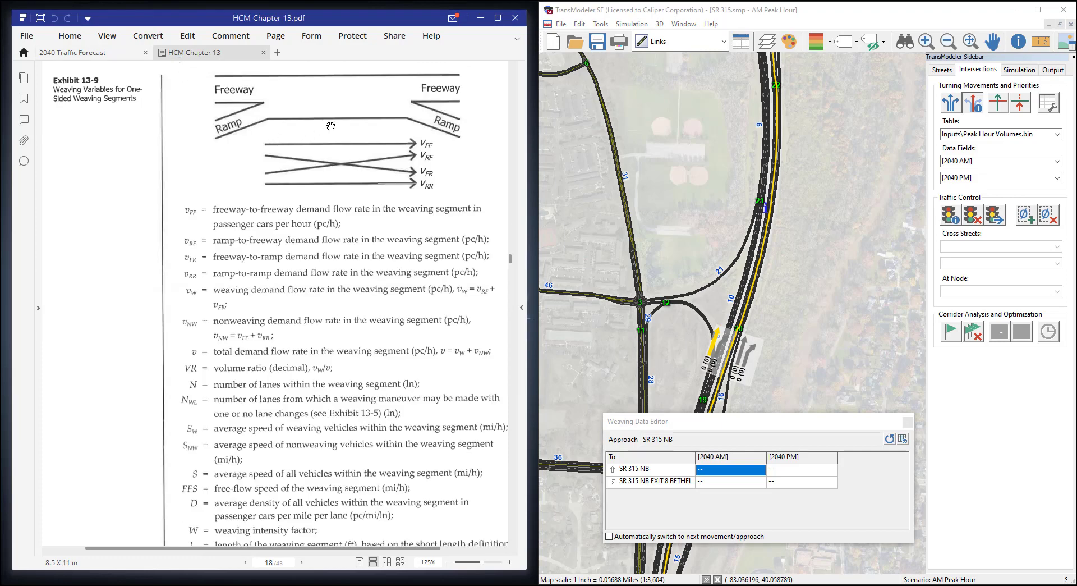
# Step: Examine the SR 315 NB weaving segment between the Henderson Rd on-ramp and the Bethel Rd exit against Exhibit 13-9, and close the link information
pyautogui.moveTo(330, 126); pyautogui.dragTo(332, 182)
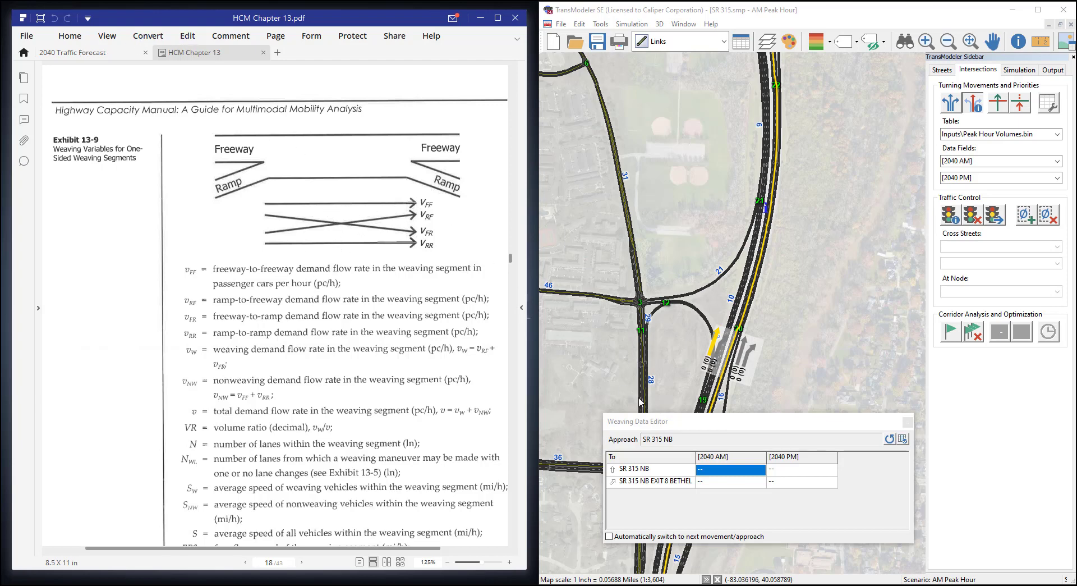
pyautogui.moveTo(827, 256)
pyautogui.mouseDown()
pyautogui.moveTo(820, 247)
pyautogui.moveTo(804, 265)
pyautogui.moveTo(807, 246)
pyautogui.mouseUp()
pyautogui.scroll(-1, 808, 246)
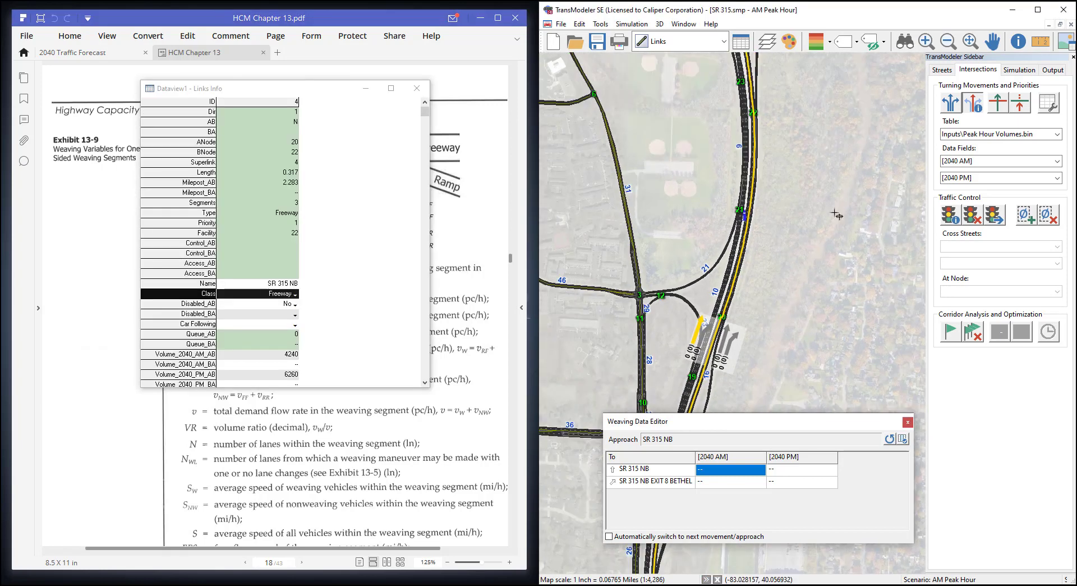
pyautogui.moveTo(833, 212); pyautogui.dragTo(823, 236)
pyautogui.scroll(-1, 821, 235)
pyautogui.scroll(1, 810, 247)
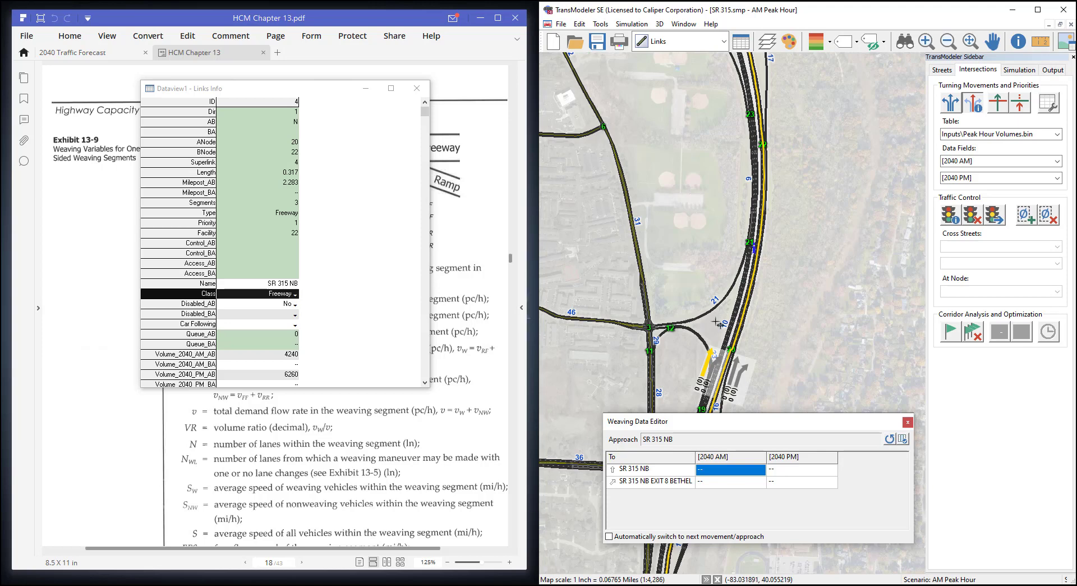
pyautogui.scroll(-1, 828, 275)
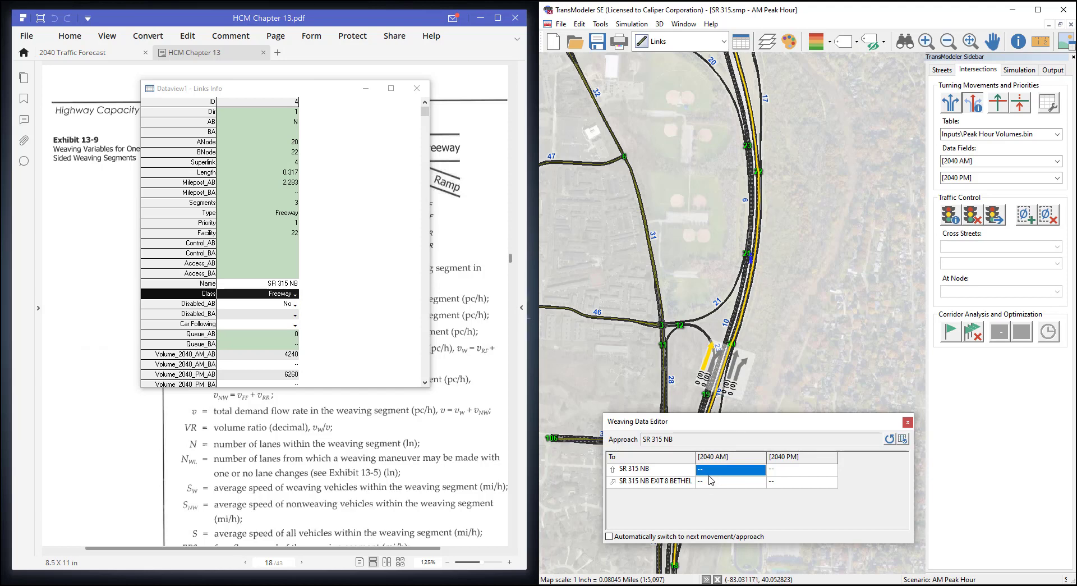
pyautogui.scroll(-2, 799, 355)
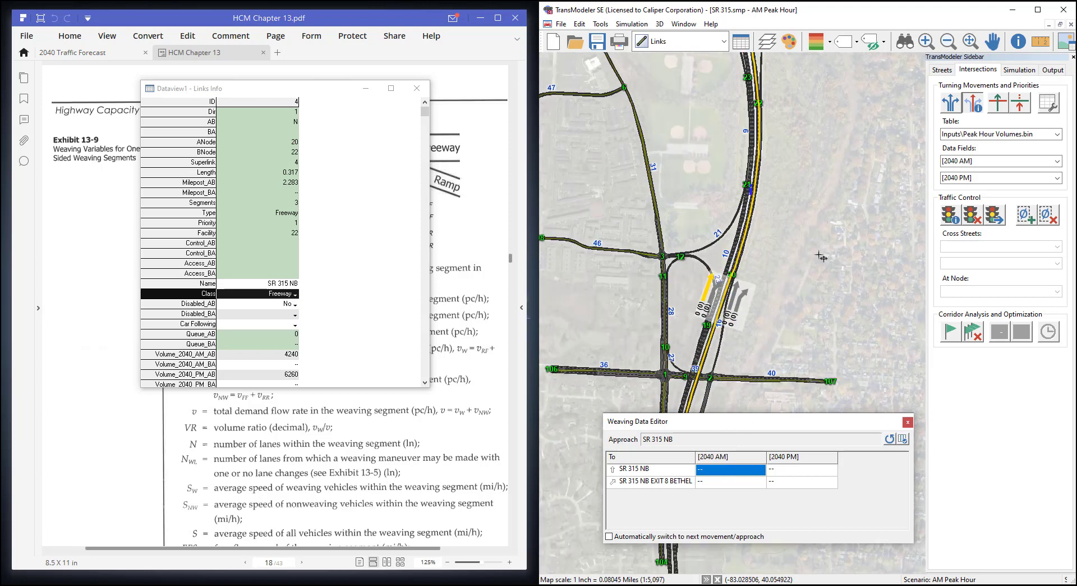
pyautogui.moveTo(826, 199); pyautogui.dragTo(819, 248)
pyautogui.click(417, 88)
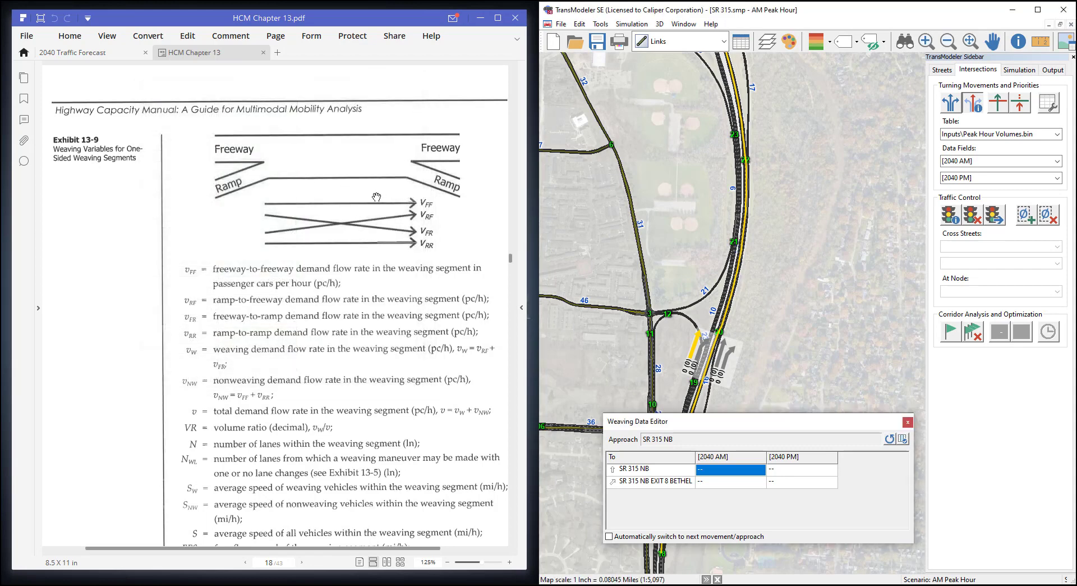
# Step: Bring up the SR 315 northbound weaving volume diagram in the 2040 Traffic Forecast PDF
pyautogui.click(78, 53)
pyautogui.scroll(5, 387, 309)
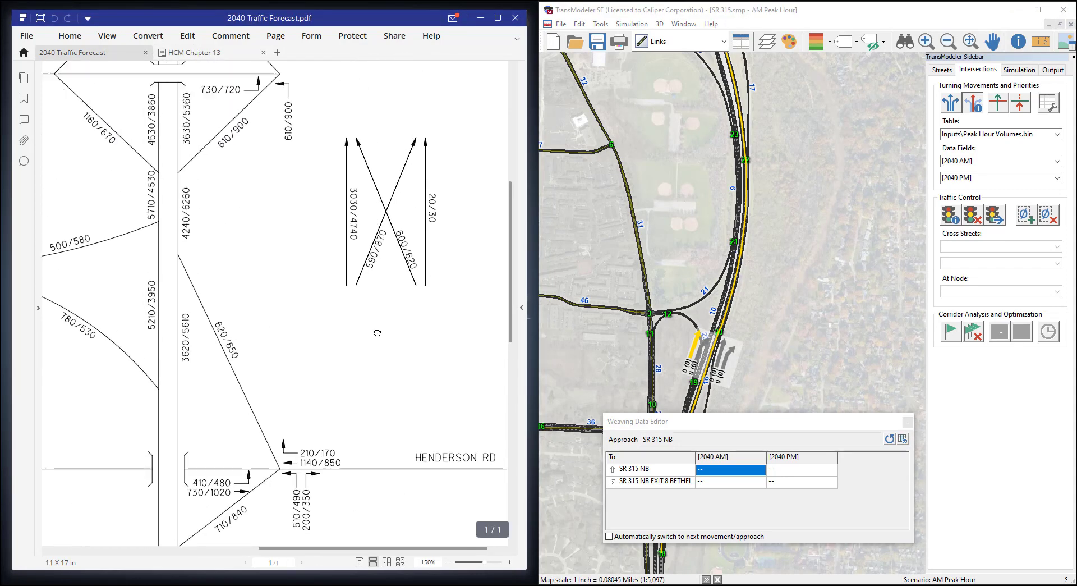
pyautogui.moveTo(370, 307); pyautogui.dragTo(370, 312)
pyautogui.moveTo(406, 276); pyautogui.dragTo(434, 239)
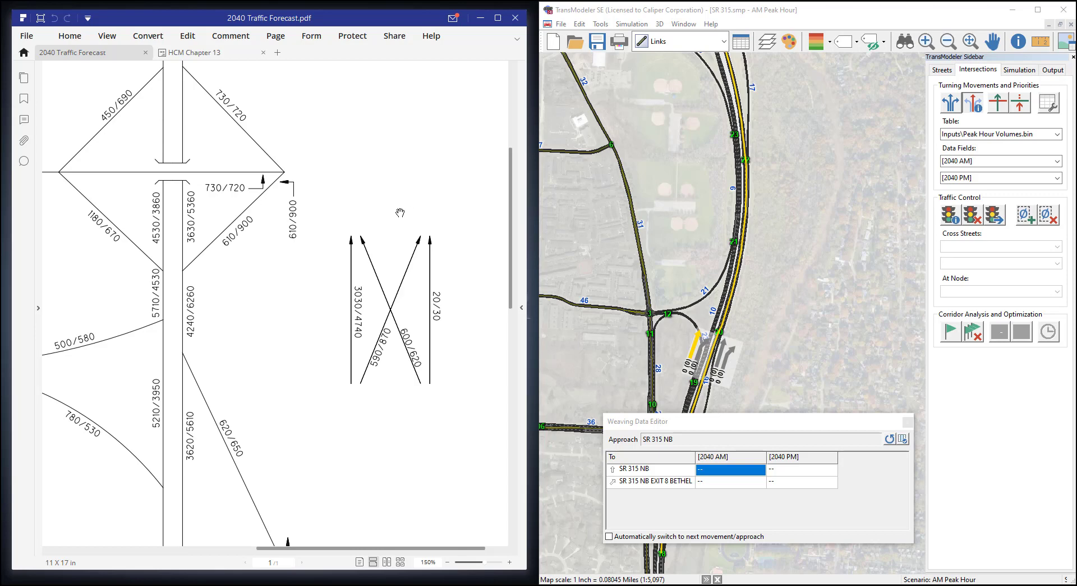
# Step: Enter the SR 315 NB through volumes for the SR 315 NB approach: 3,030 for 2040 AM and 4,740 for 2040 PM
pyautogui.click(731, 469)
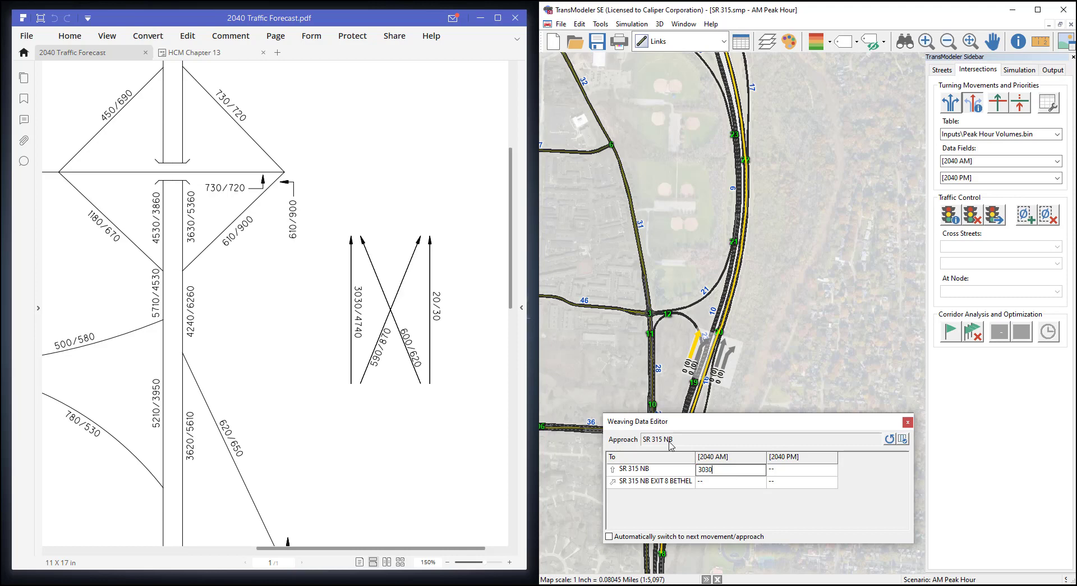
pyautogui.press('Return')
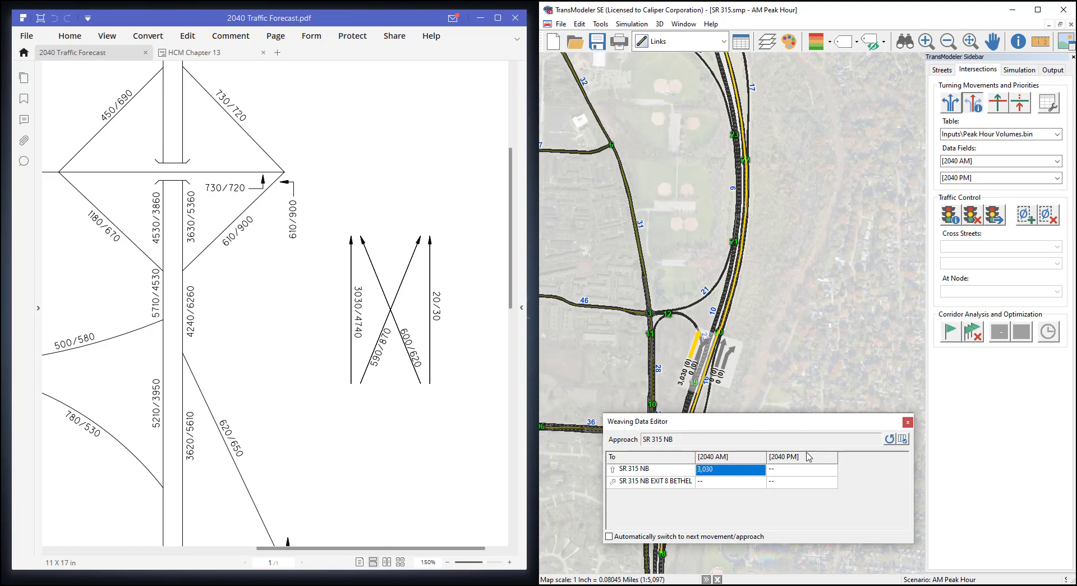
pyautogui.click(805, 470)
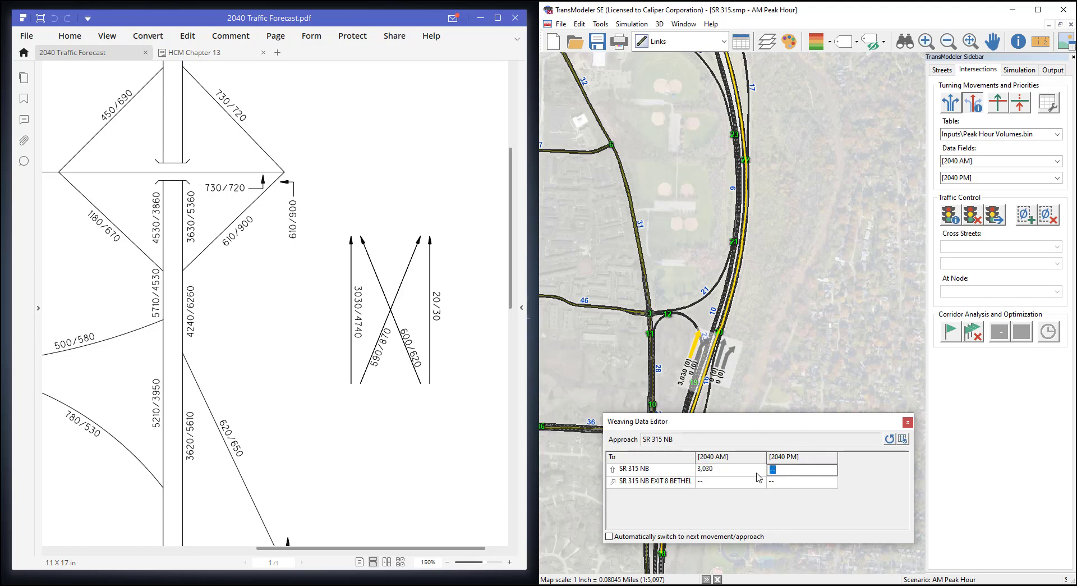
pyautogui.write('4,740')
pyautogui.press('Return')
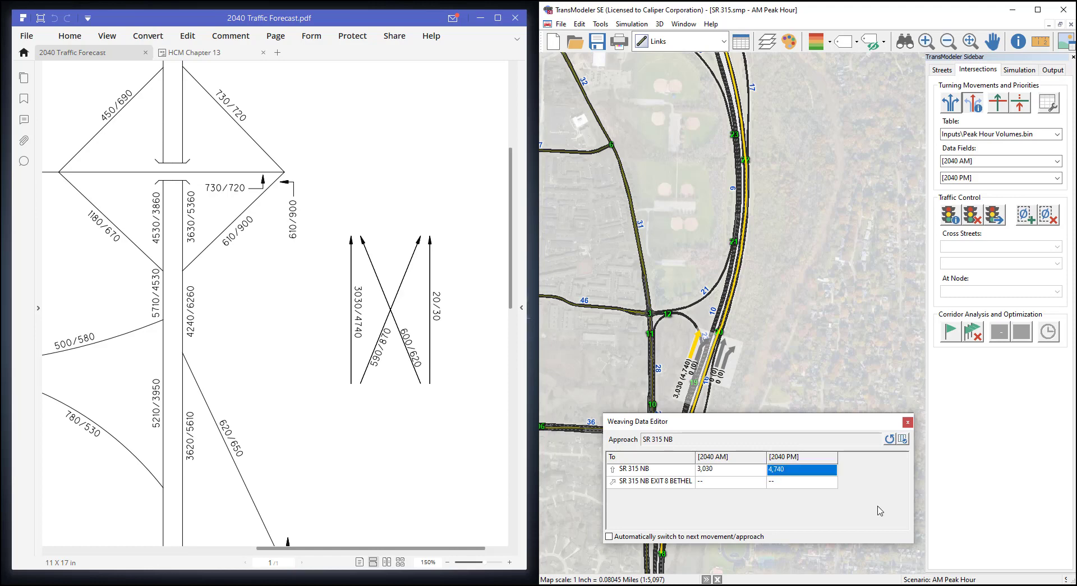
# Step: Enter 590 for 2040 AM and 870 for 2040 PM for the movement from SR 315 NB to the Bethel Rd exit
pyautogui.click(711, 482)
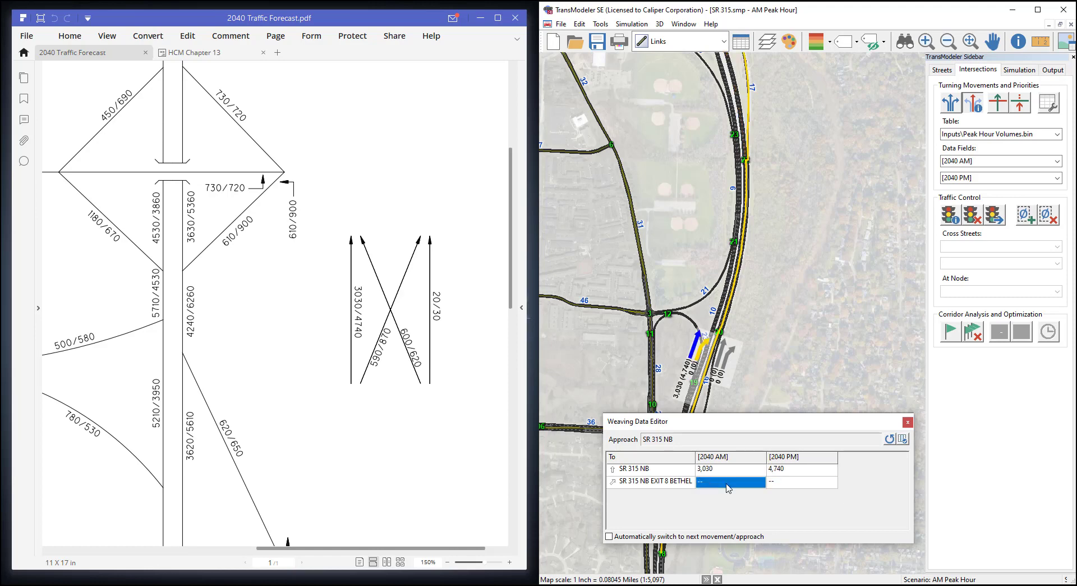
pyautogui.click(727, 484)
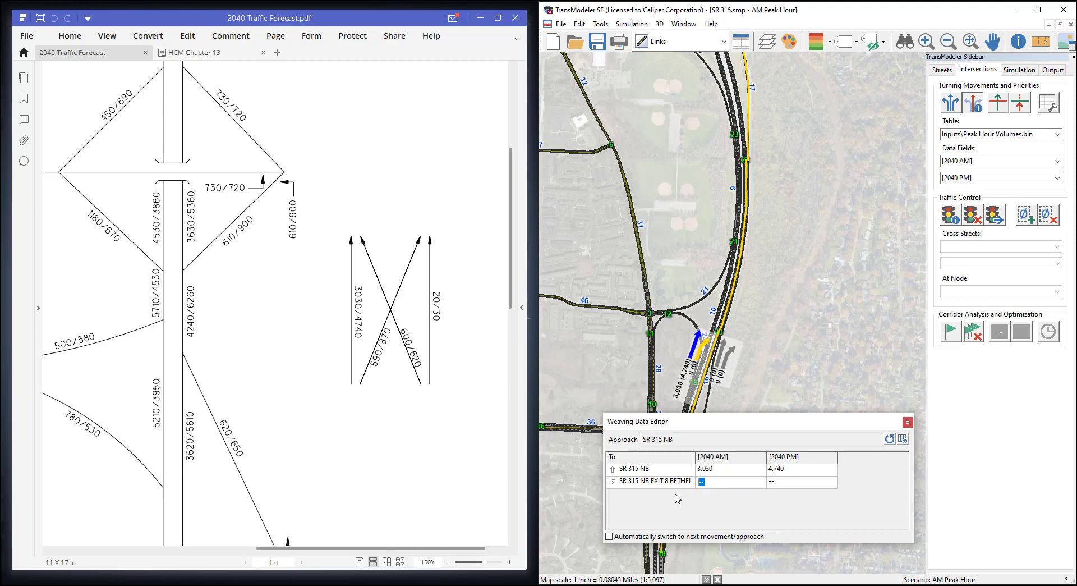
pyautogui.write('590')
pyautogui.press('Return')
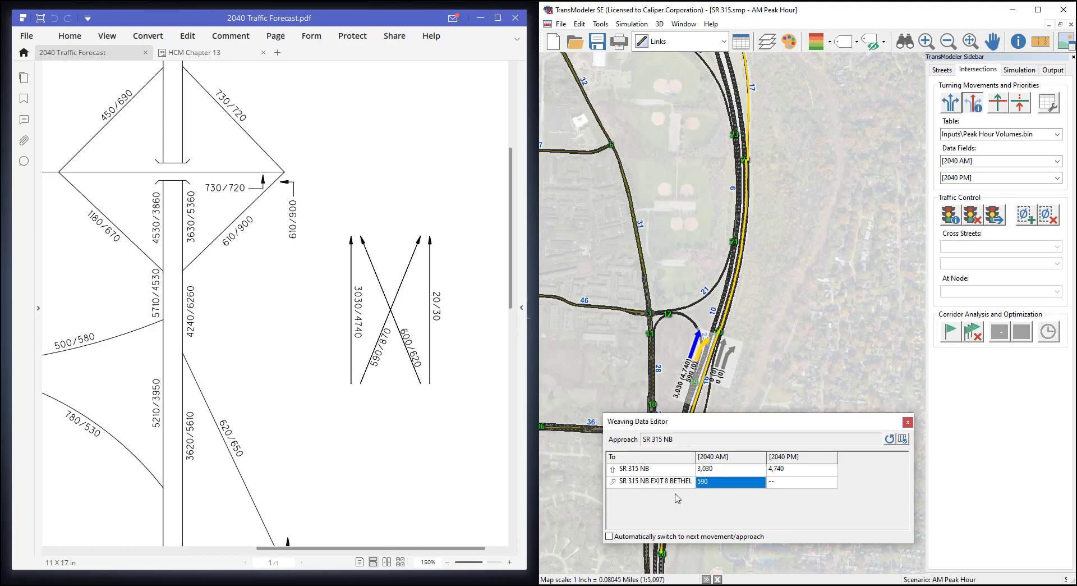
pyautogui.click(825, 484)
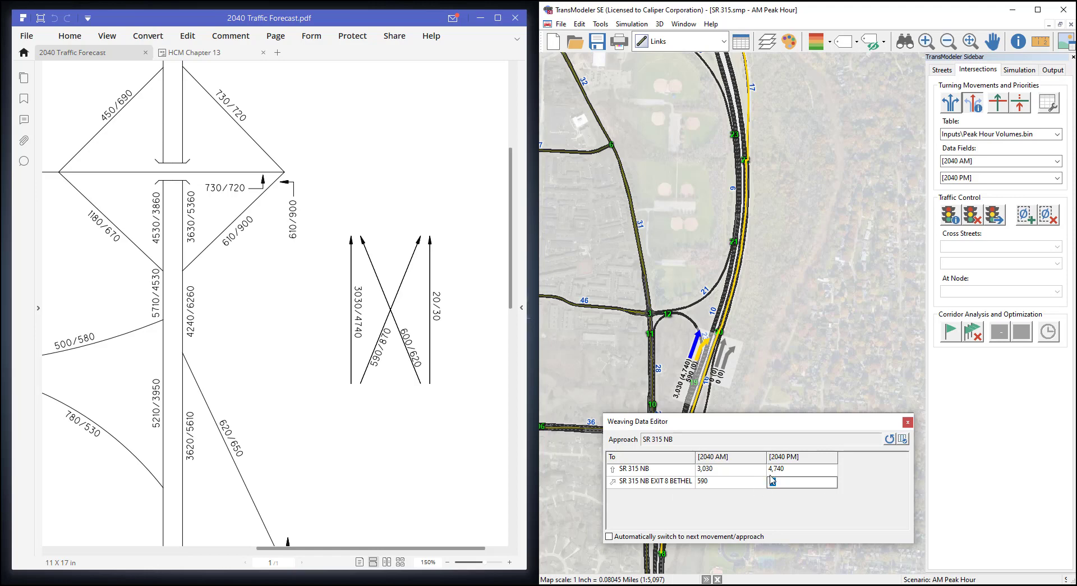
pyautogui.press('Return')
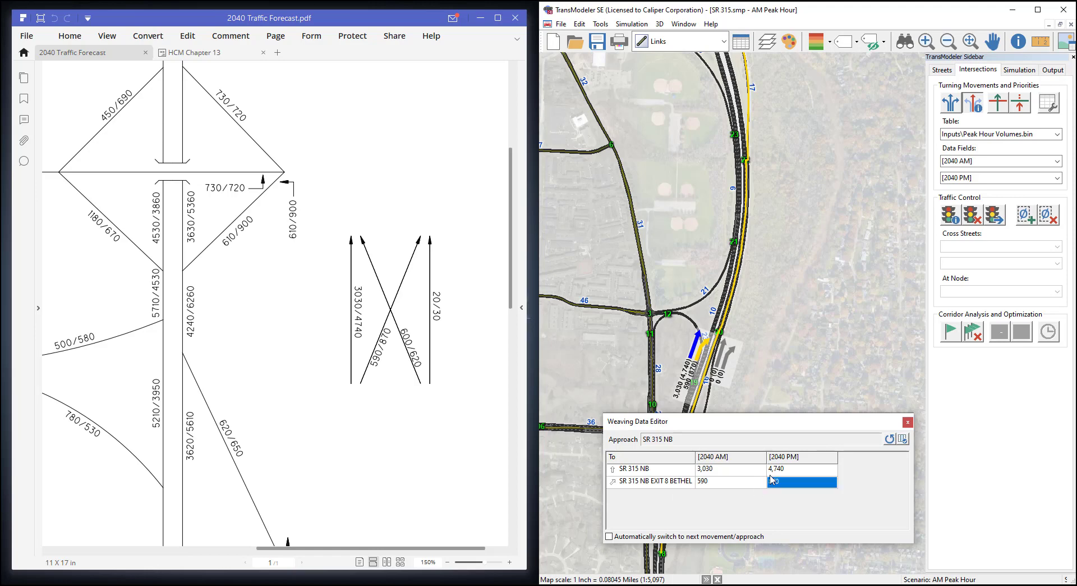
# Step: Switch to the Henderson Rd on-ramp approach and enter its volumes to SR 315 NB: 600 for 2040 AM and 620 for 2040 PM
pyautogui.click(890, 439)
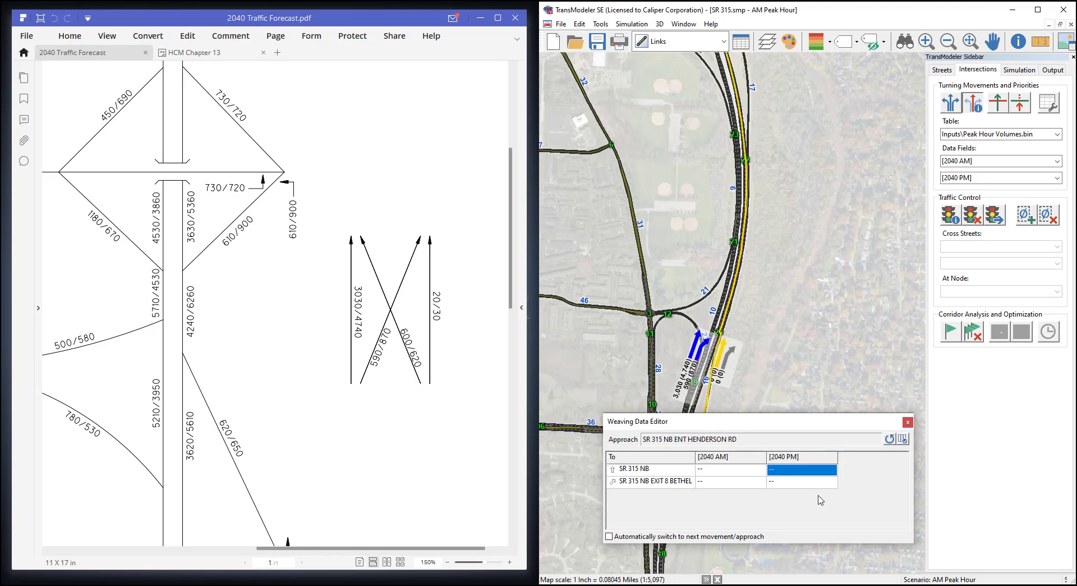
pyautogui.click(705, 470)
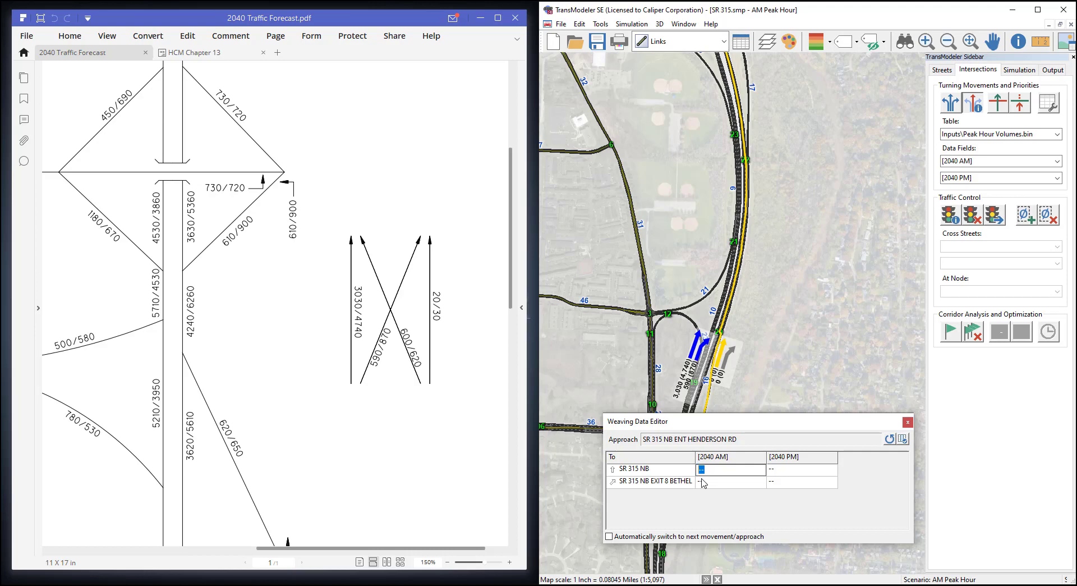
pyautogui.write('600')
pyautogui.press('Return')
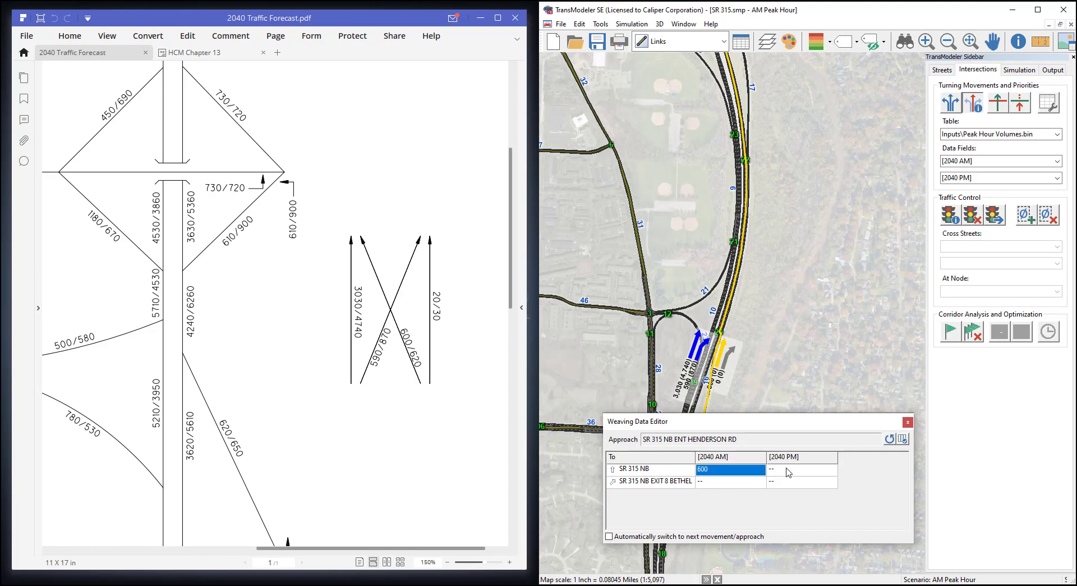
pyautogui.press('Tab')
pyautogui.write('620')
pyautogui.press('Return')
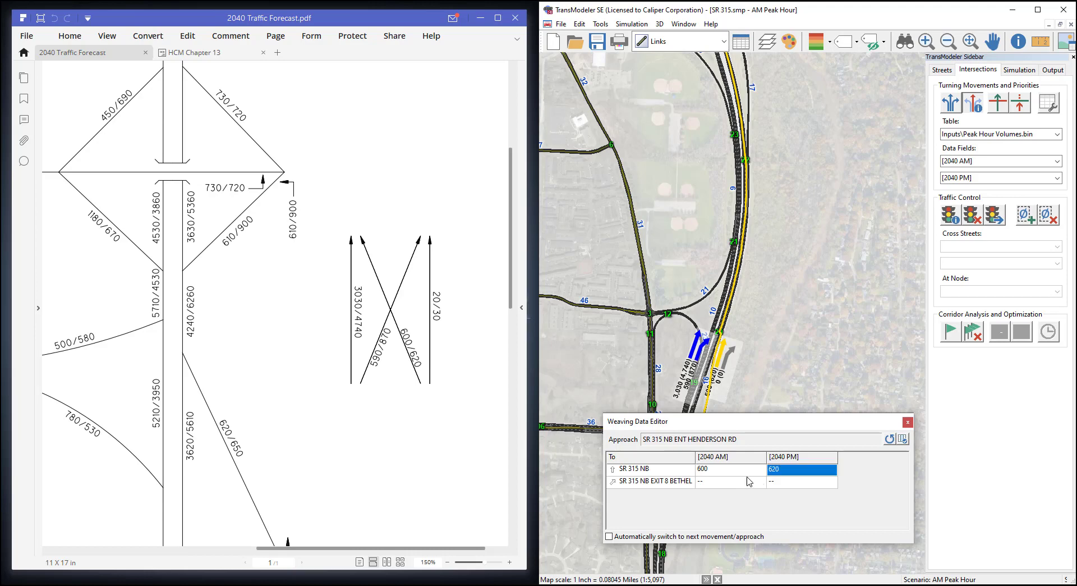
# Step: Enter 20 for 2040 AM and 30 for 2040 PM from the Henderson Rd on-ramp to the Bethel Rd exit, and close the weaving editor
pyautogui.click(749, 482)
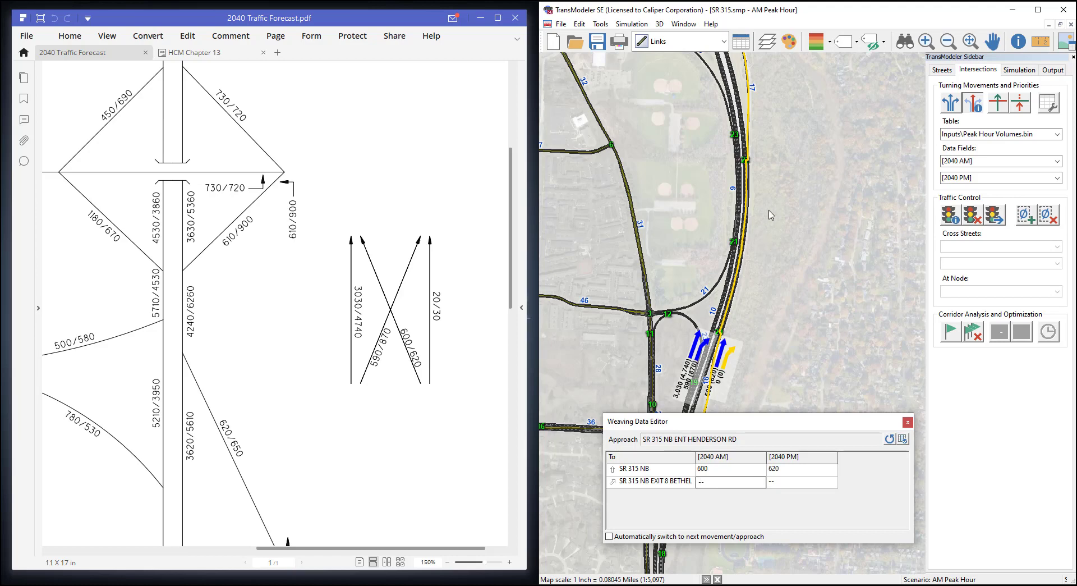
pyautogui.moveTo(762, 234); pyautogui.dragTo(746, 274)
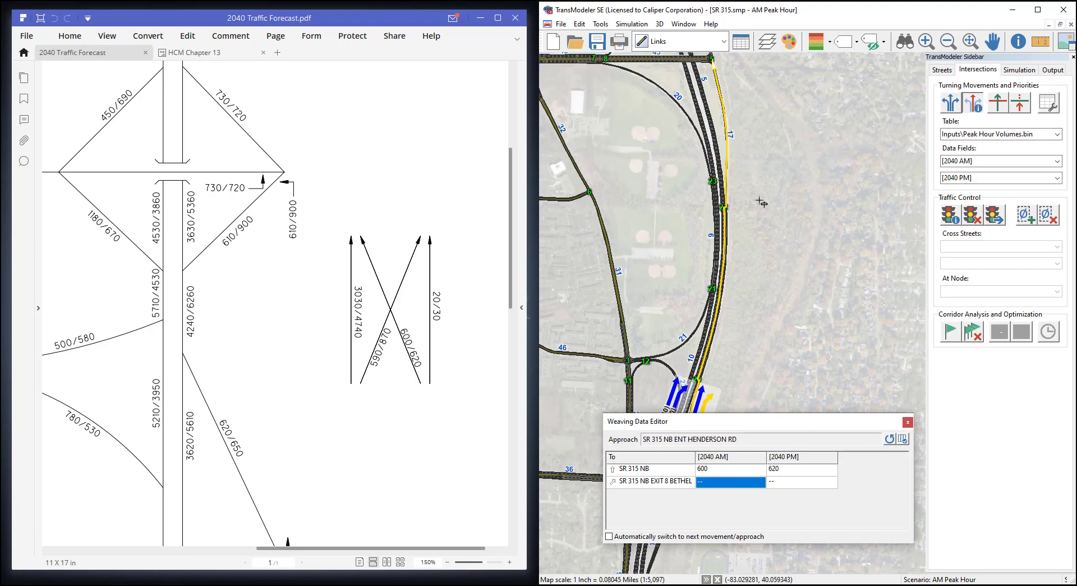
pyautogui.click(730, 484)
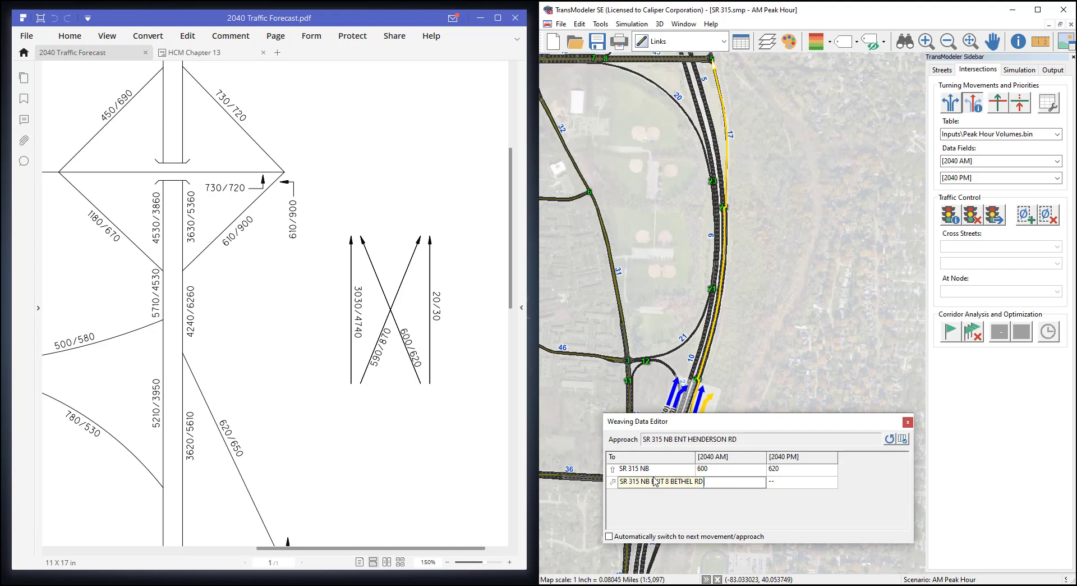
pyautogui.write('20')
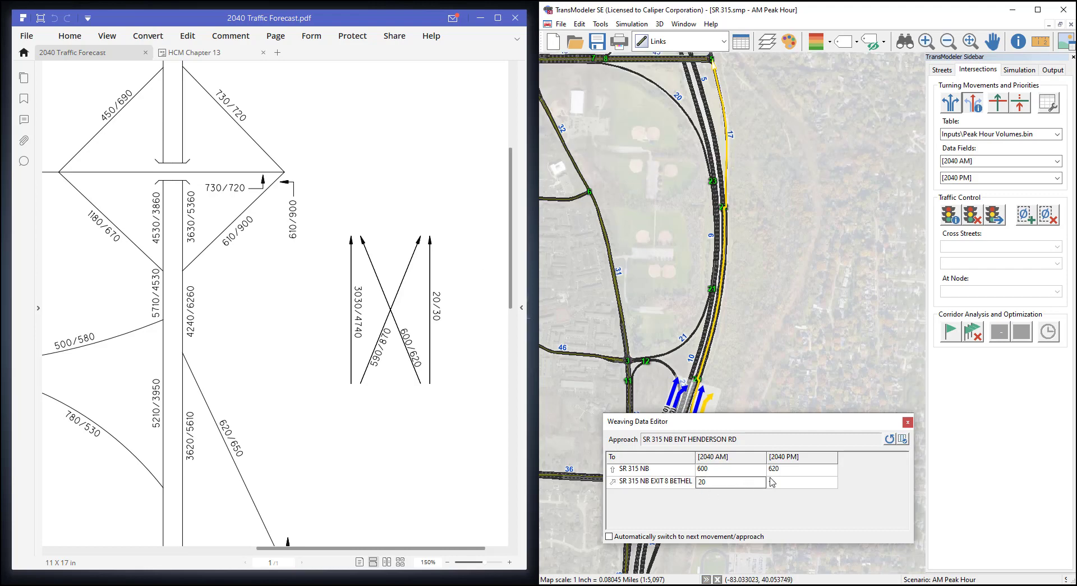
pyautogui.click(788, 484)
pyautogui.click(823, 486)
pyautogui.doubleClick(823, 486)
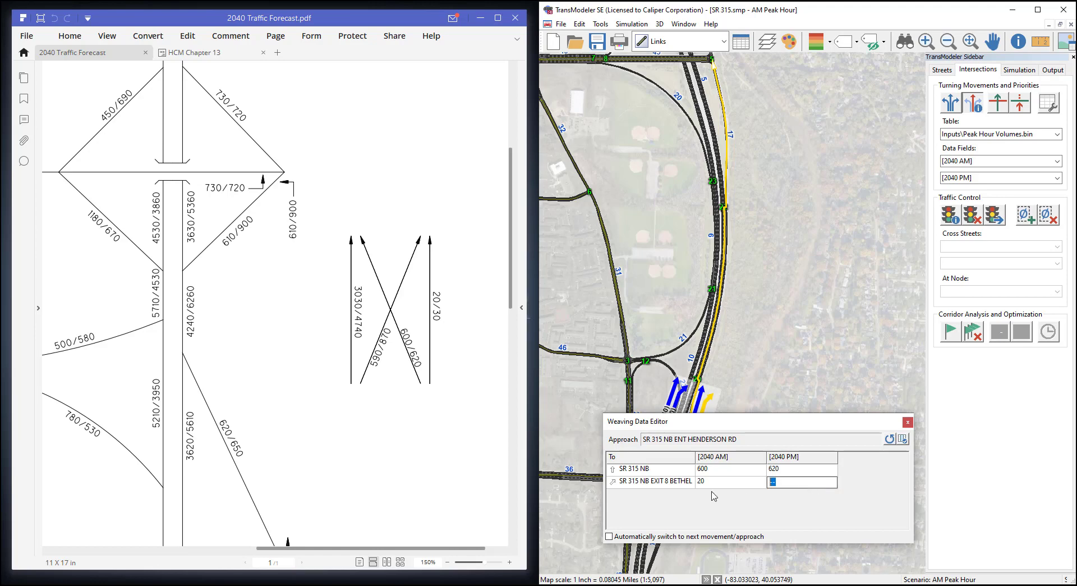
pyautogui.write('30')
pyautogui.press('Return')
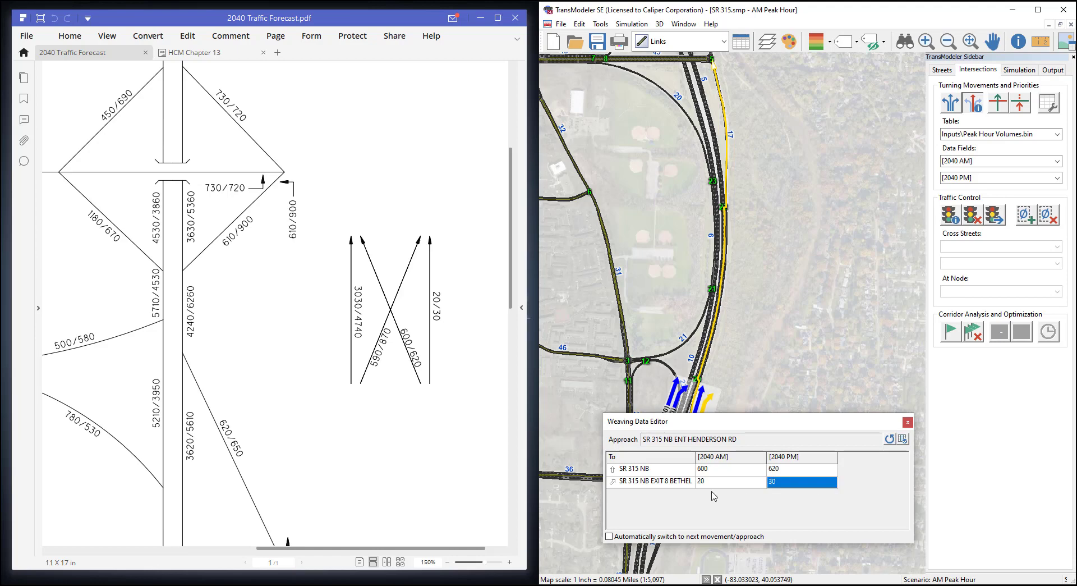
pyautogui.click(908, 423)
pyautogui.scroll(-2, 769, 311)
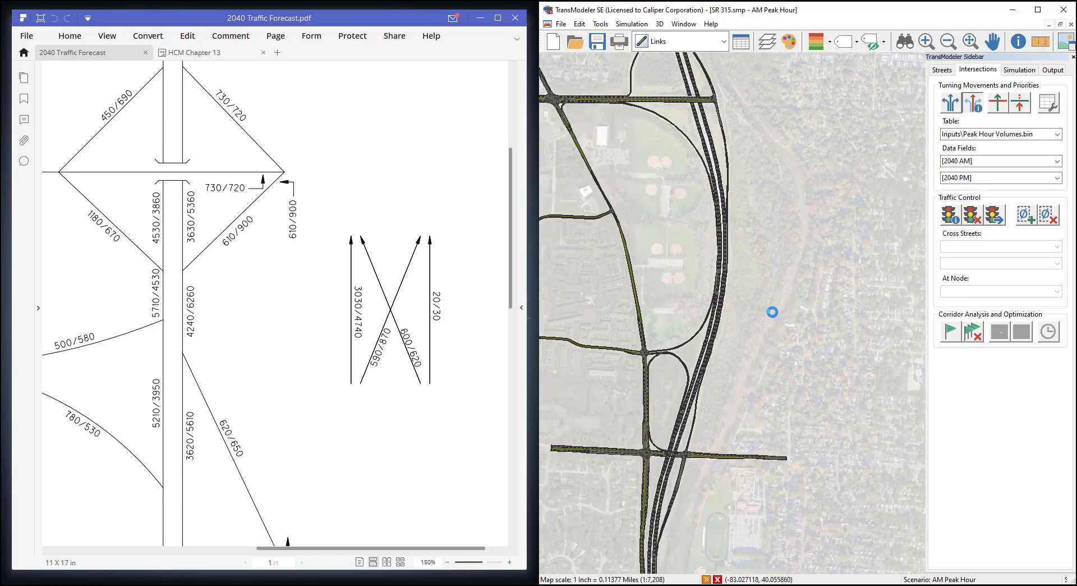
pyautogui.scroll(-1, 749, 275)
pyautogui.moveTo(699, 213); pyautogui.dragTo(746, 248)
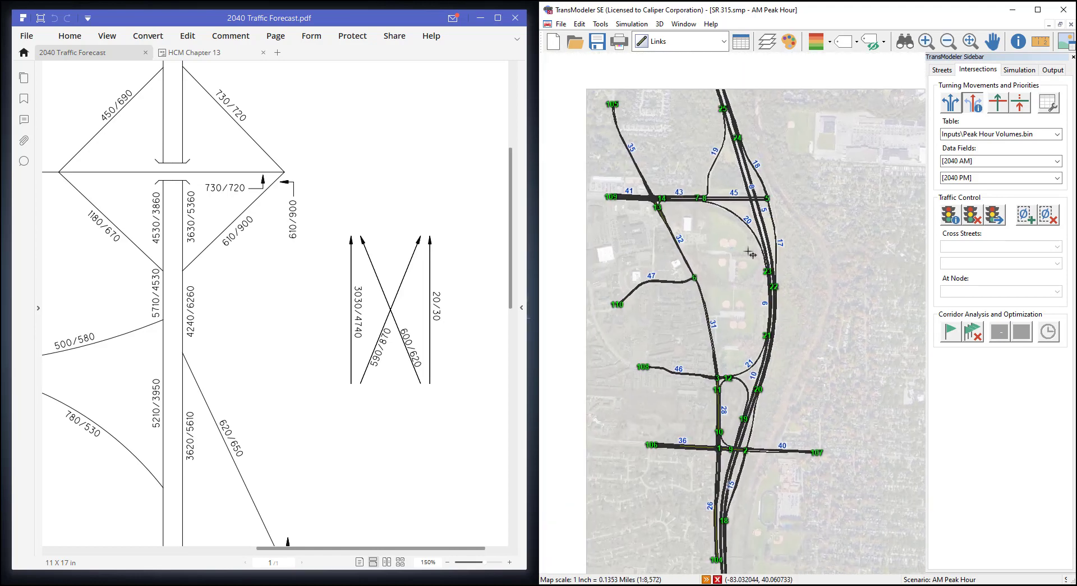
pyautogui.scroll(1, 736, 251)
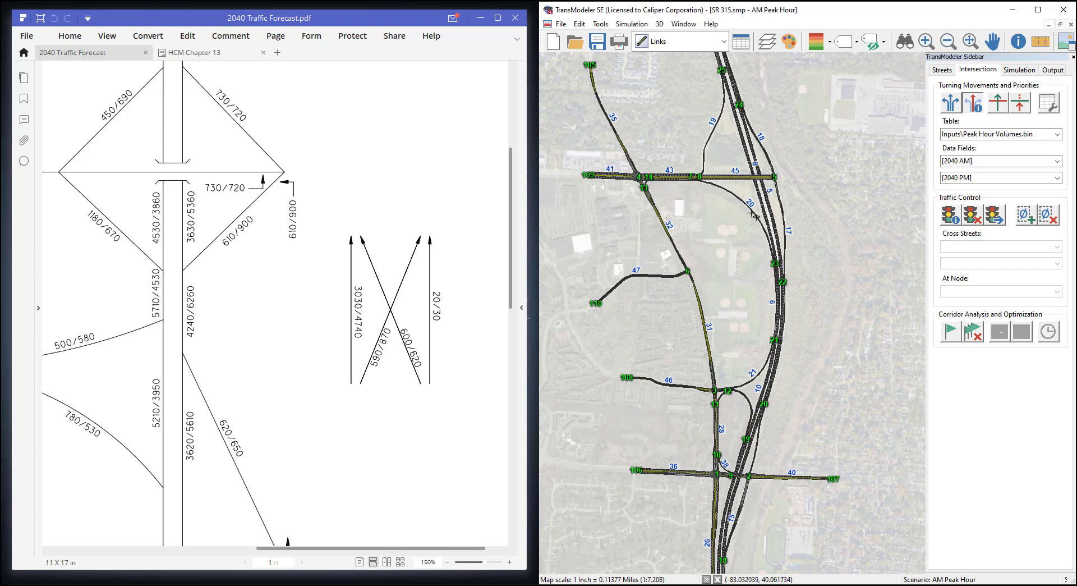
# Step: In the AM Peak Hour scenario's project settings, set the flow field of the Peak Hour Volumes.bin demand table to [2040 AM]
pyautogui.click(1021, 72)
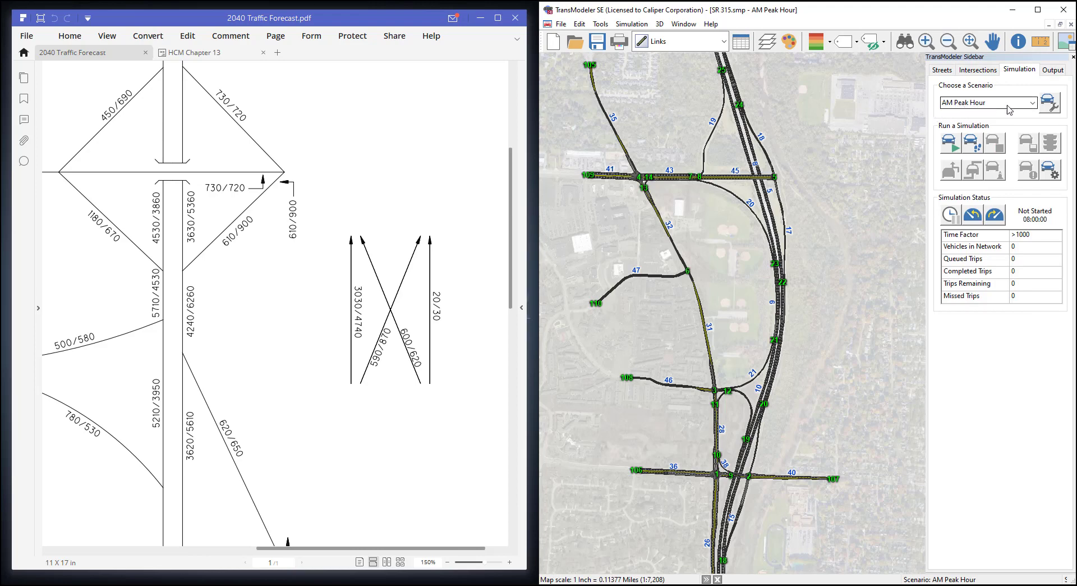
pyautogui.click(1049, 102)
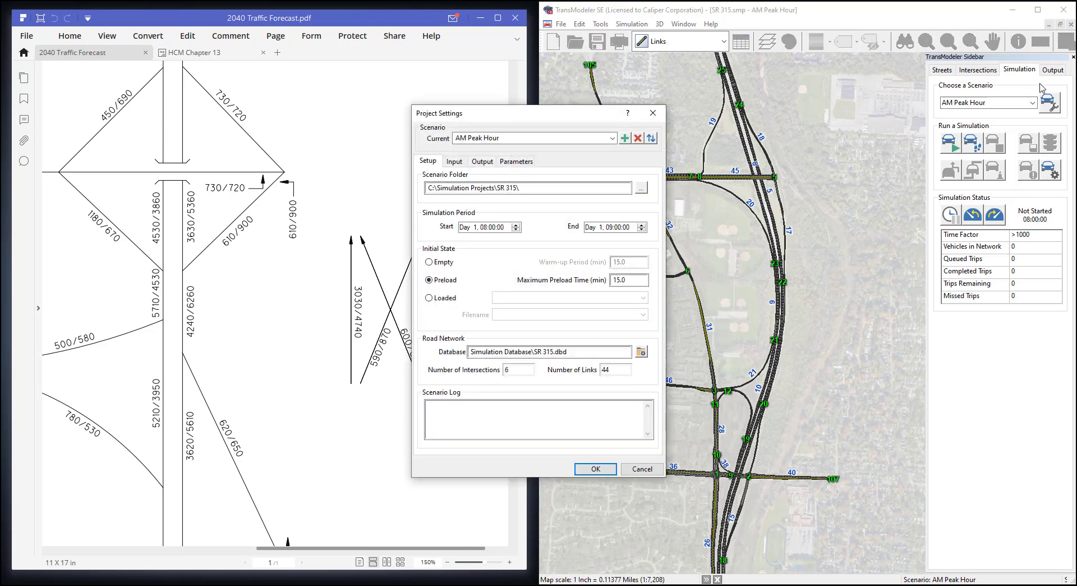
pyautogui.moveTo(569, 110); pyautogui.dragTo(756, 117)
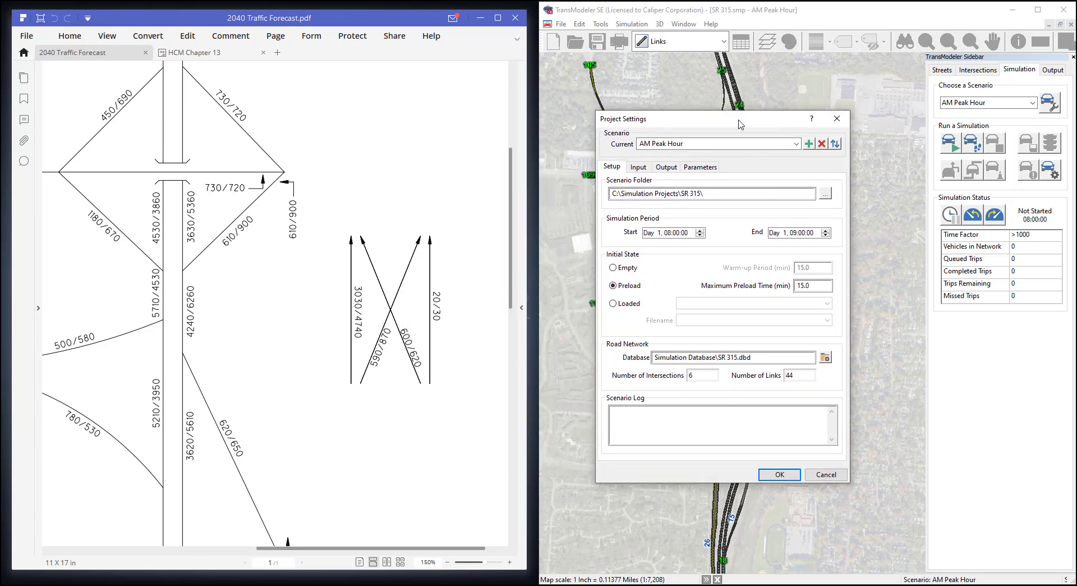
pyautogui.click(640, 168)
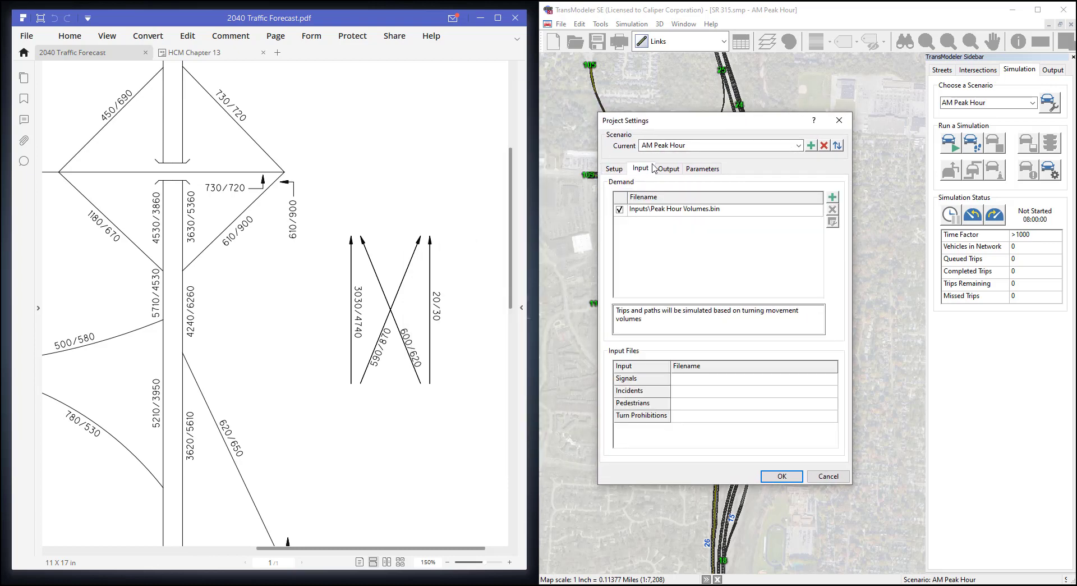
pyautogui.click(678, 212)
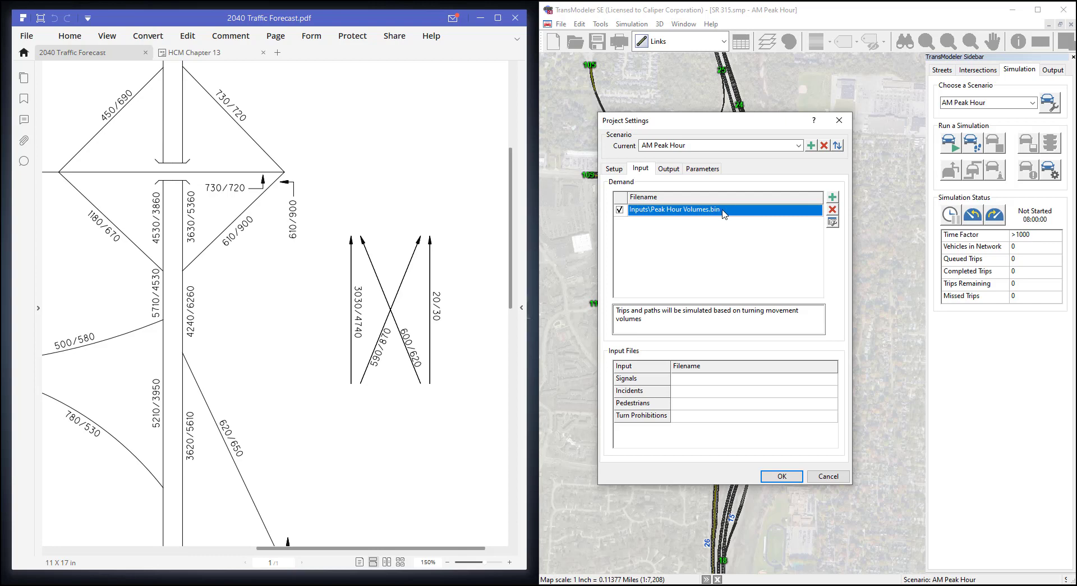
pyautogui.click(833, 224)
pyautogui.moveTo(606, 238); pyautogui.dragTo(793, 259)
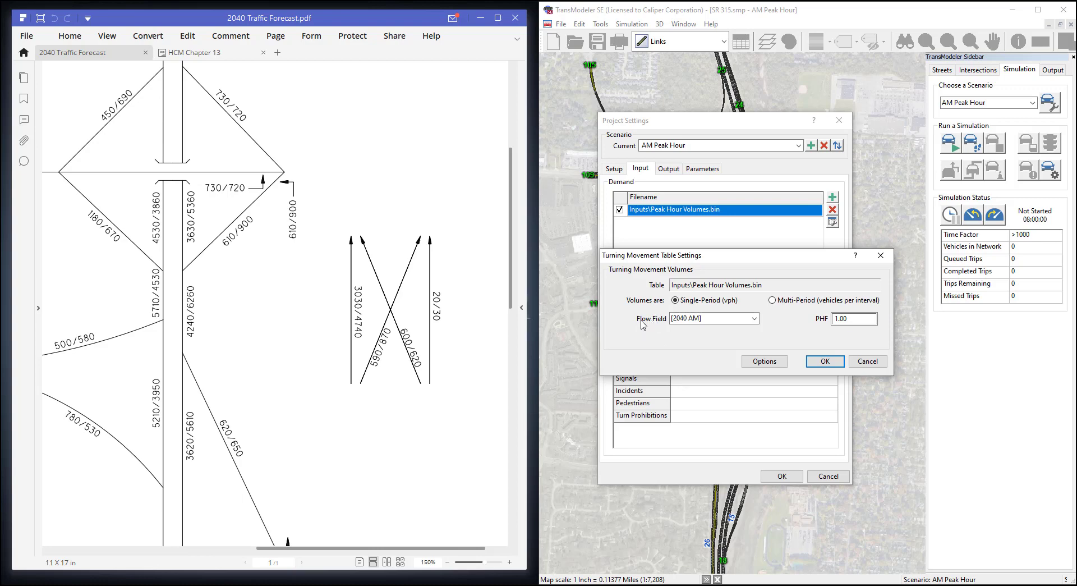
pyautogui.click(696, 317)
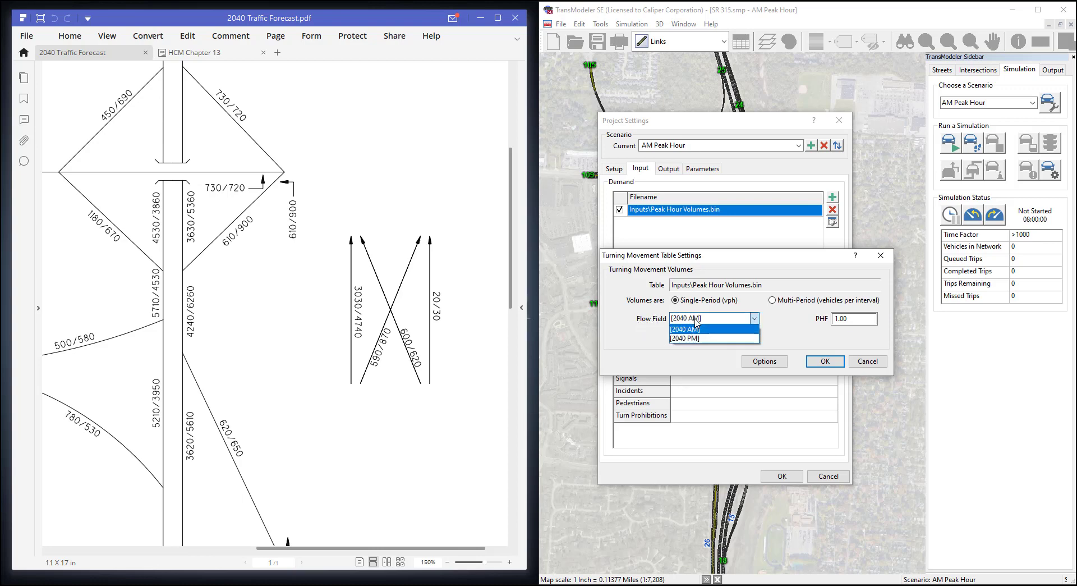
pyautogui.click(698, 330)
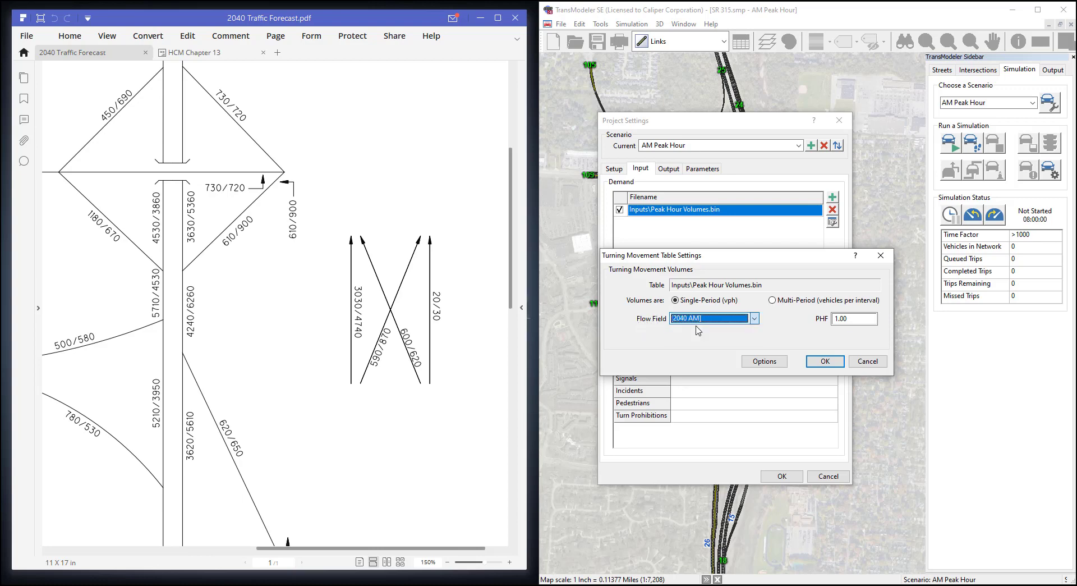
pyautogui.click(831, 361)
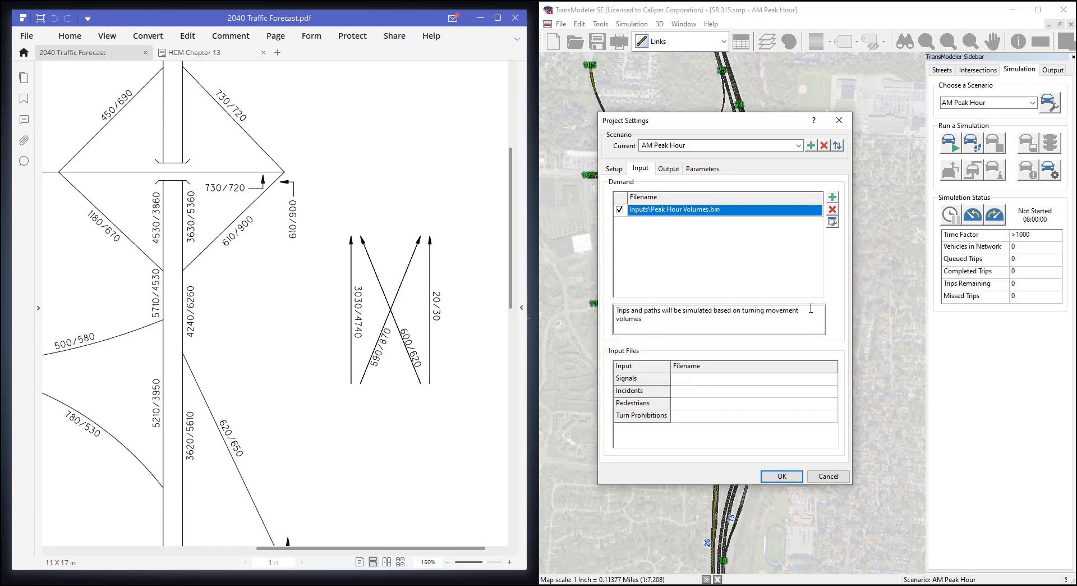
# Step: Create a new scenario named PM Peak Hour in the project settings
pyautogui.click(812, 146)
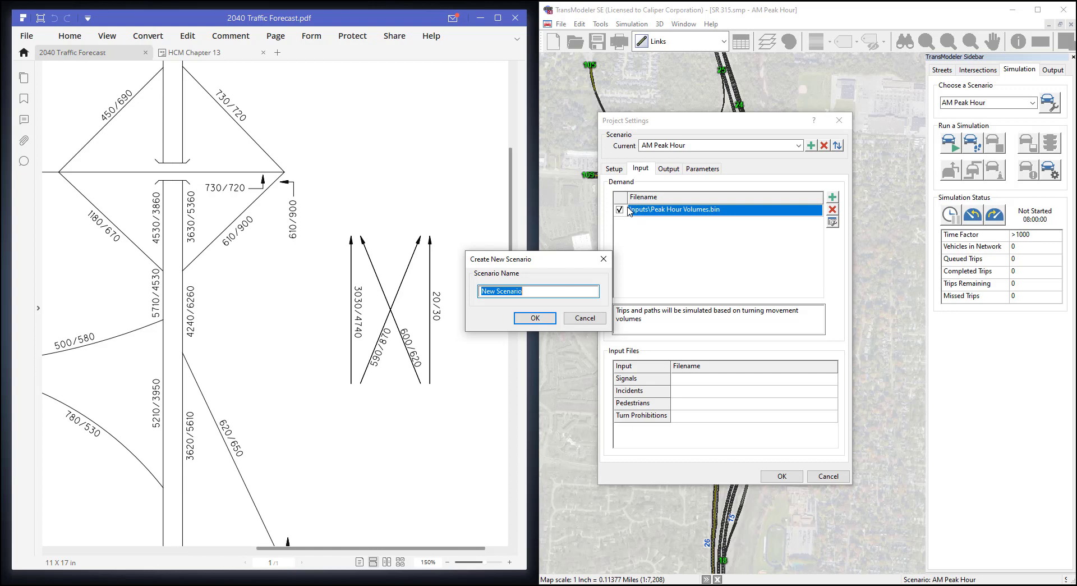
pyautogui.write('PM Peak Hour')
pyautogui.click(540, 317)
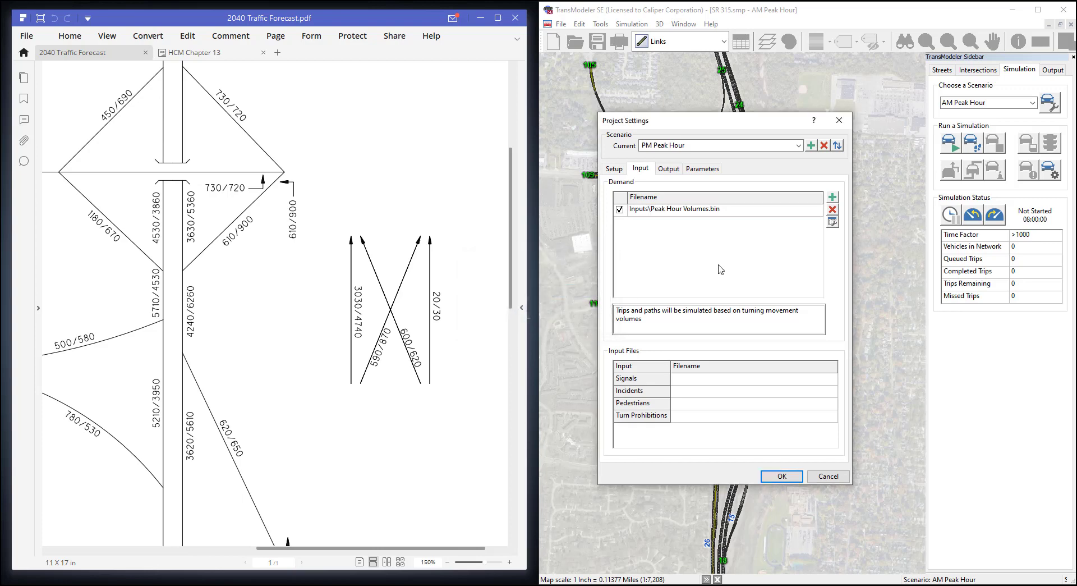
# Step: Set the flow field of the PM Peak Hour scenario's Peak Hour Volumes.bin demand table to [2040 PM]
pyautogui.click(749, 214)
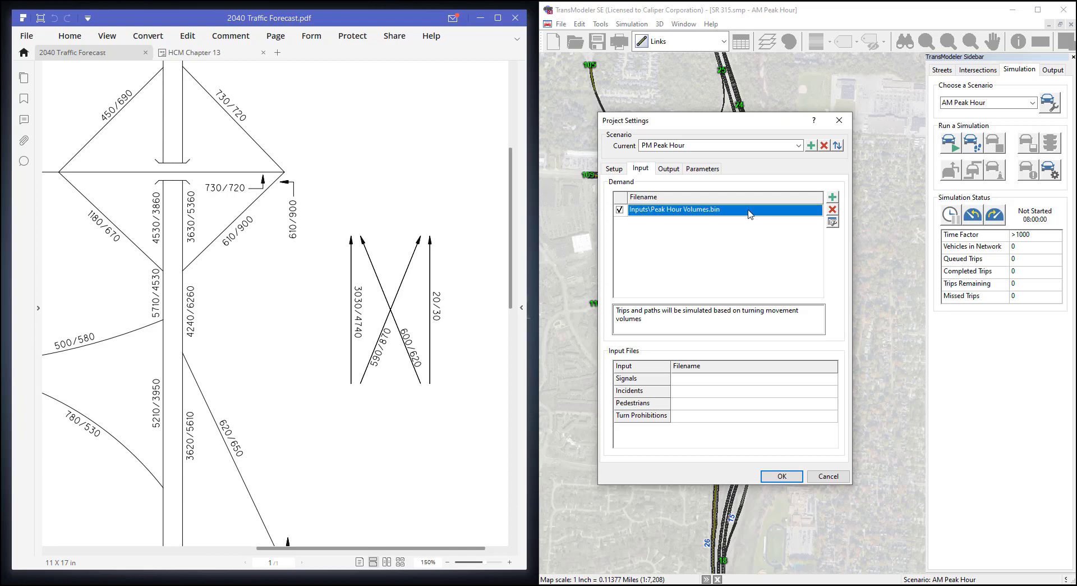
pyautogui.click(832, 222)
pyautogui.click(486, 299)
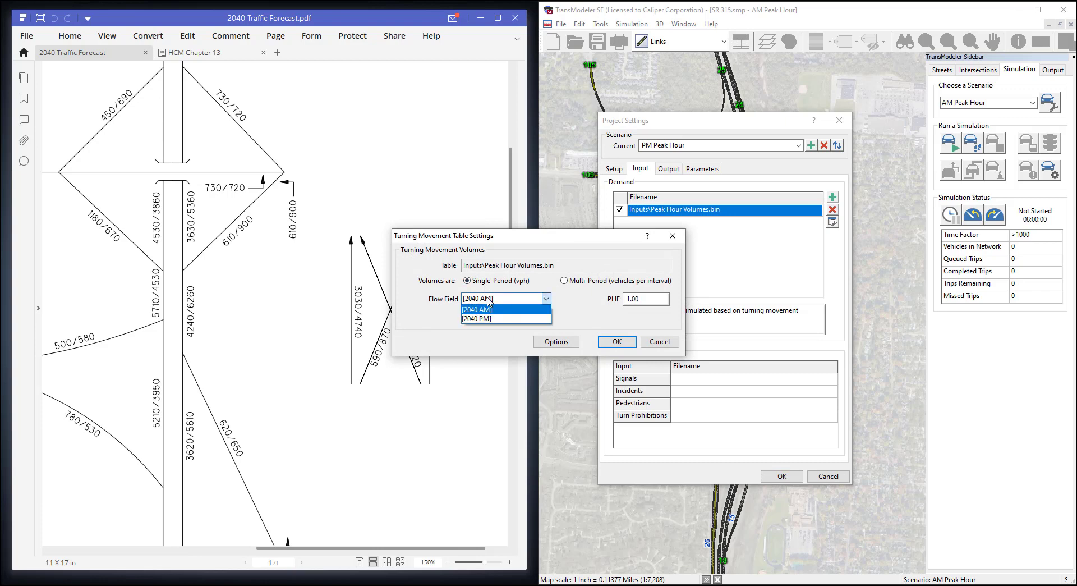
pyautogui.click(488, 319)
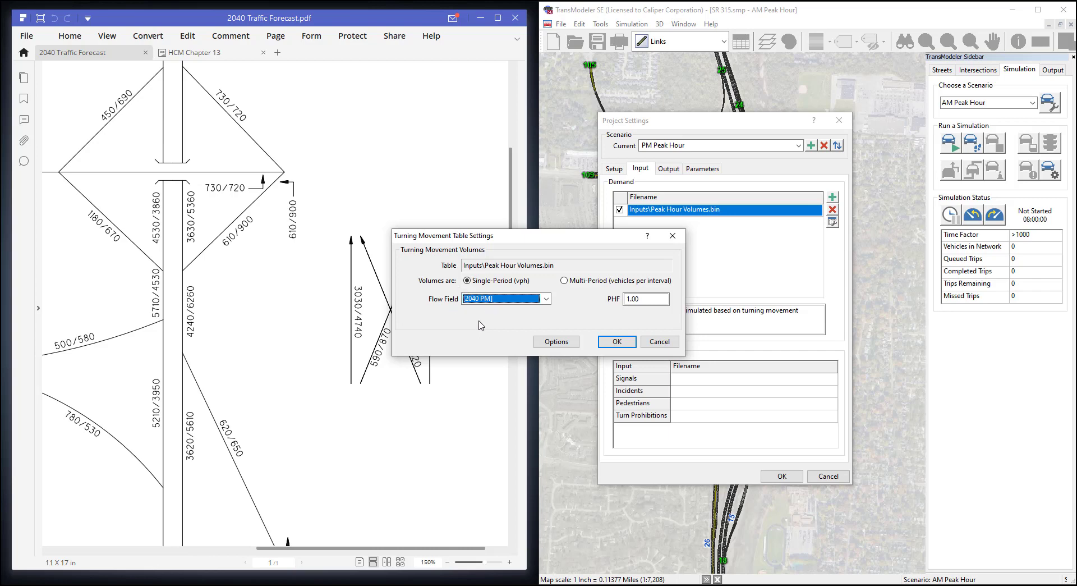
pyautogui.click(614, 342)
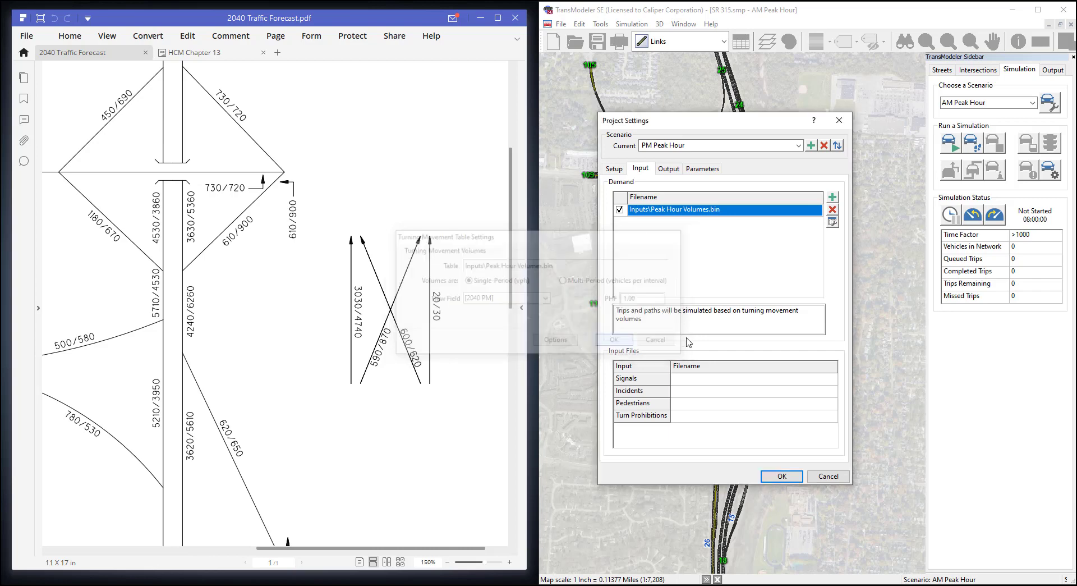